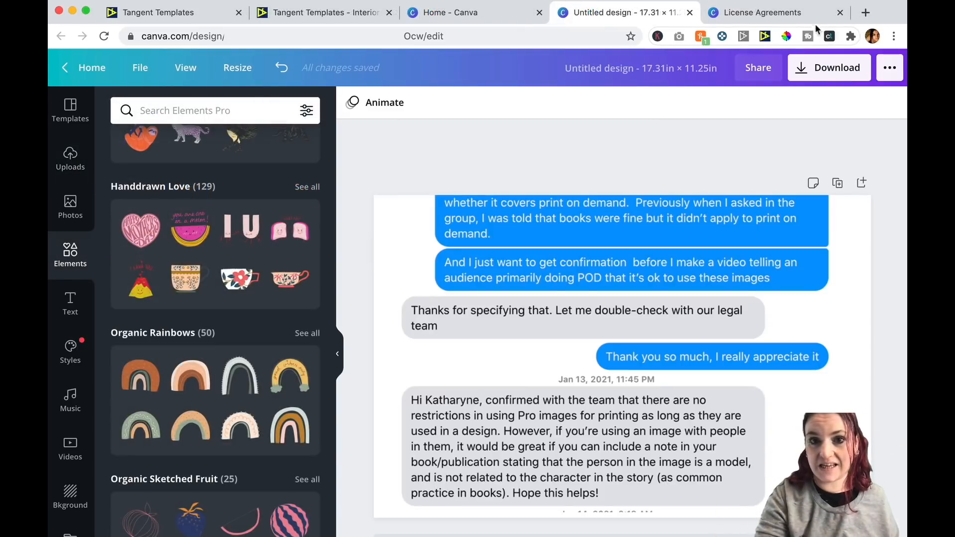
Review Canva's license agreements page and the conversation about using Pro images for print on demand.
{"action": "left_click", "coordinate": [810, 14]}
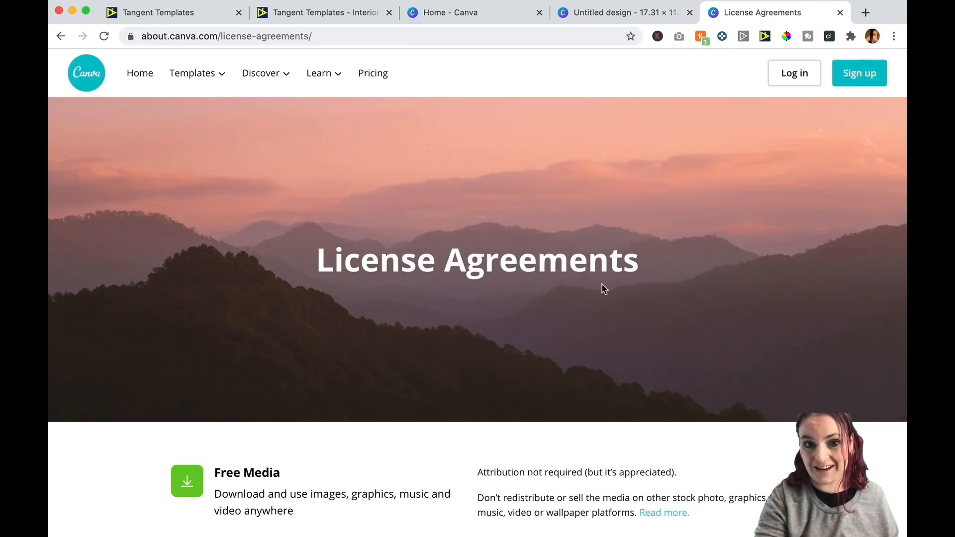
{"action": "scroll", "coordinate": [602, 286], "scroll_direction": "down", "scroll_amount": 7}
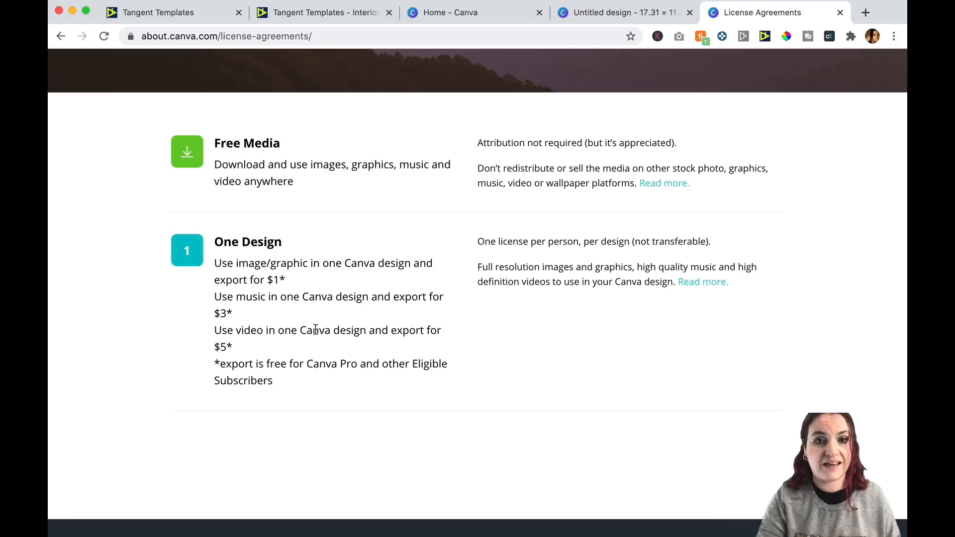
{"action": "left_click", "coordinate": [466, 10]}
{"action": "left_click", "coordinate": [630, 14]}
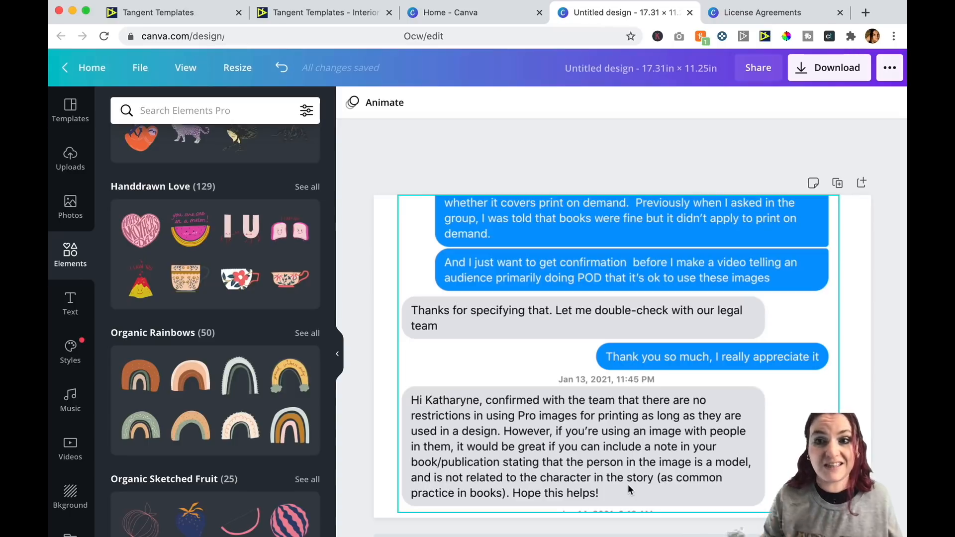
{"action": "left_click", "coordinate": [369, 249]}
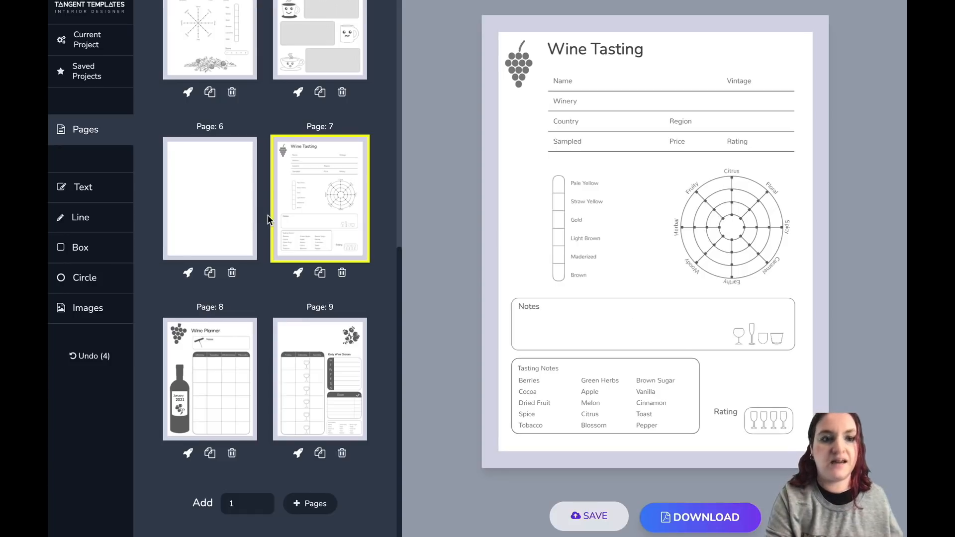
Open the Yearly Planner template from the Planners section of the template library.
{"action": "scroll", "coordinate": [269, 220], "scroll_direction": "up", "scroll_amount": 5}
{"action": "left_click", "coordinate": [350, 257]}
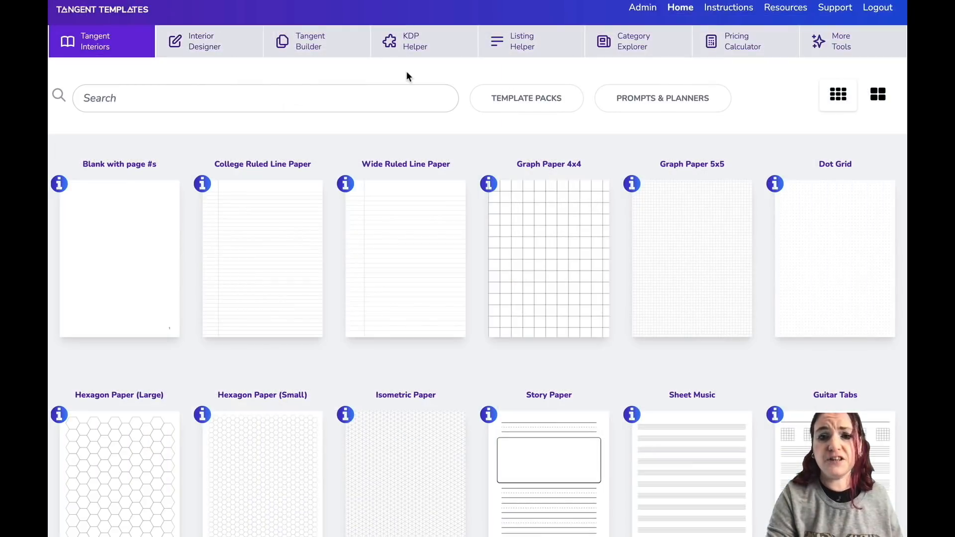
{"action": "scroll", "coordinate": [407, 71], "scroll_direction": "down", "scroll_amount": 4}
{"action": "scroll", "coordinate": [407, 77], "scroll_direction": "down", "scroll_amount": 20}
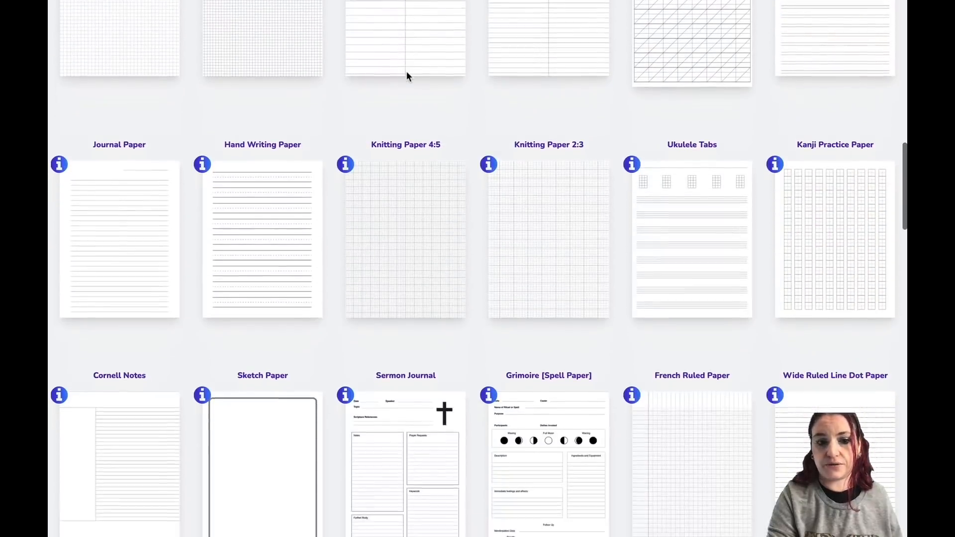
{"action": "scroll", "coordinate": [408, 76], "scroll_direction": "down", "scroll_amount": 8}
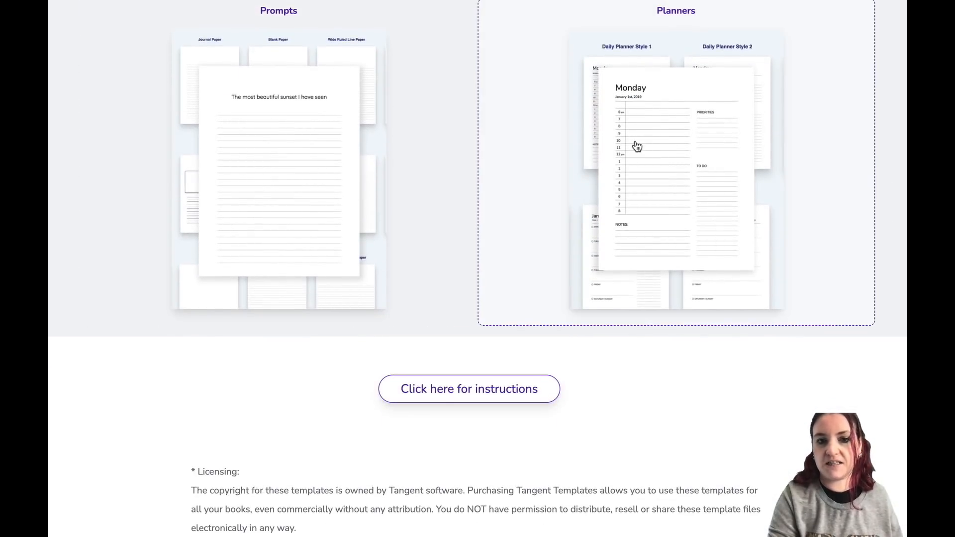
{"action": "left_click", "coordinate": [637, 147]}
{"action": "scroll", "coordinate": [637, 146], "scroll_direction": "down", "scroll_amount": 2}
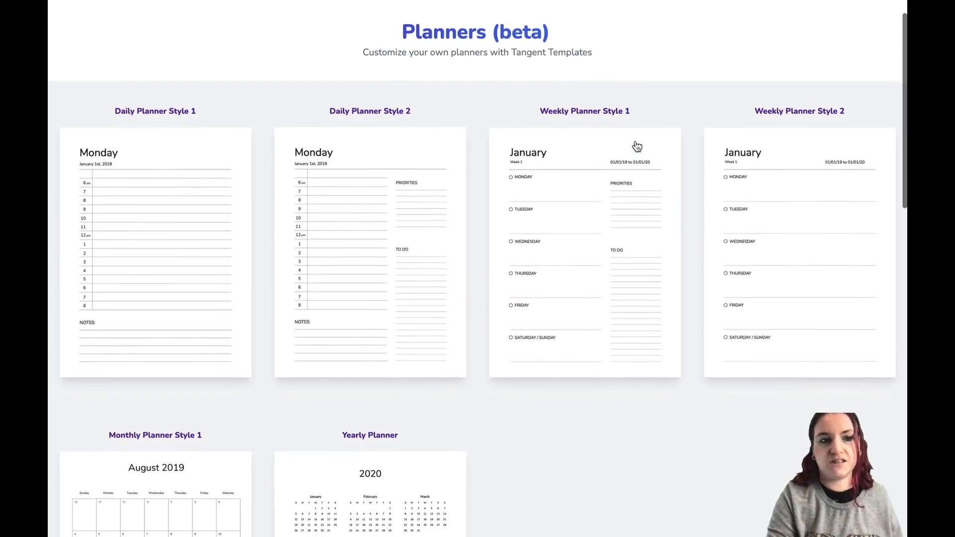
{"action": "scroll", "coordinate": [576, 198], "scroll_direction": "down", "scroll_amount": 5}
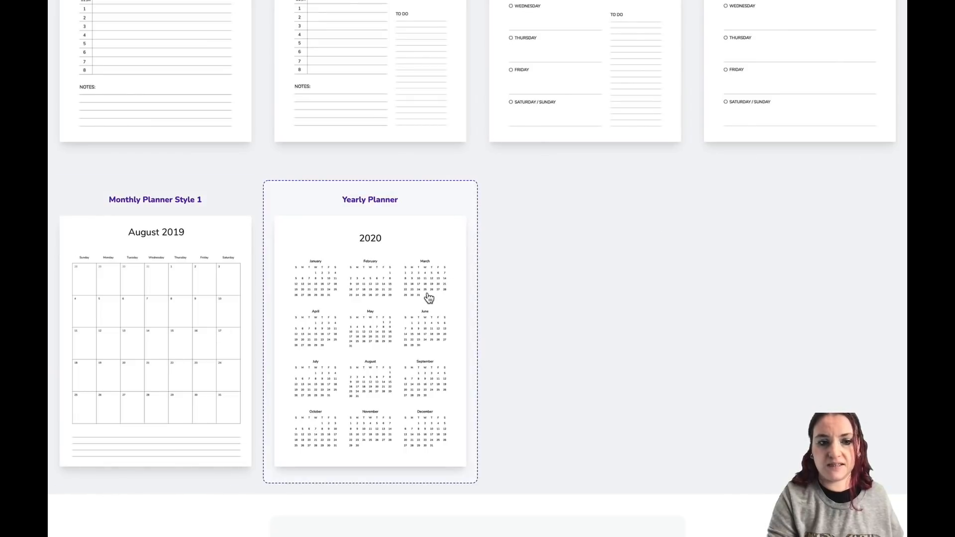
{"action": "left_click", "coordinate": [429, 298]}
{"action": "scroll", "coordinate": [501, 160], "scroll_direction": "down", "scroll_amount": 3}
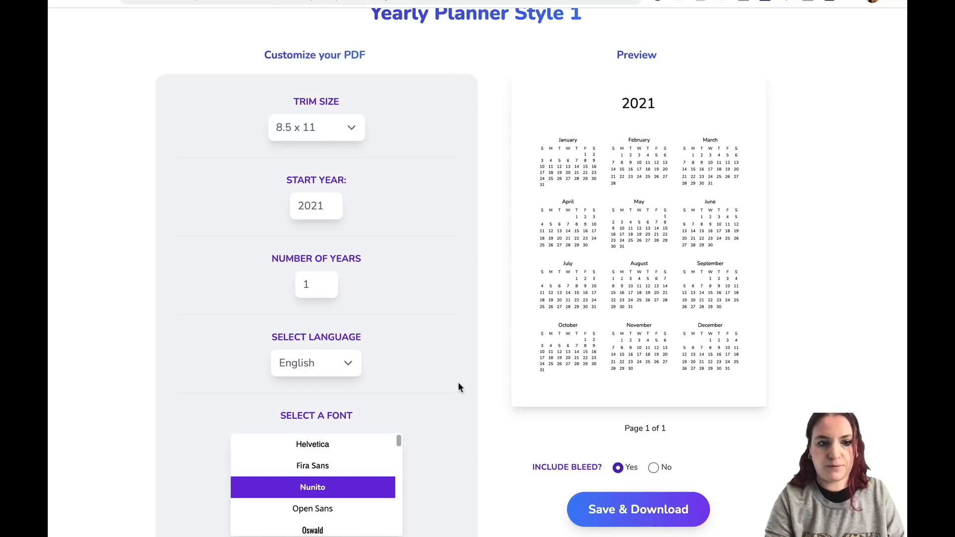
Save and download the yearly planner as a PDF and close its preview tab.
{"action": "left_click", "coordinate": [658, 513]}
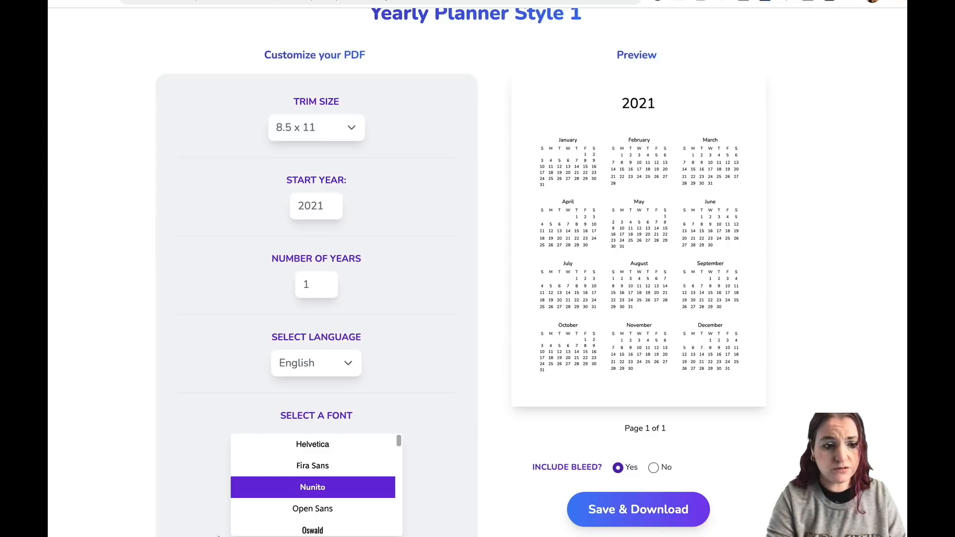
{"action": "left_click", "coordinate": [647, 510]}
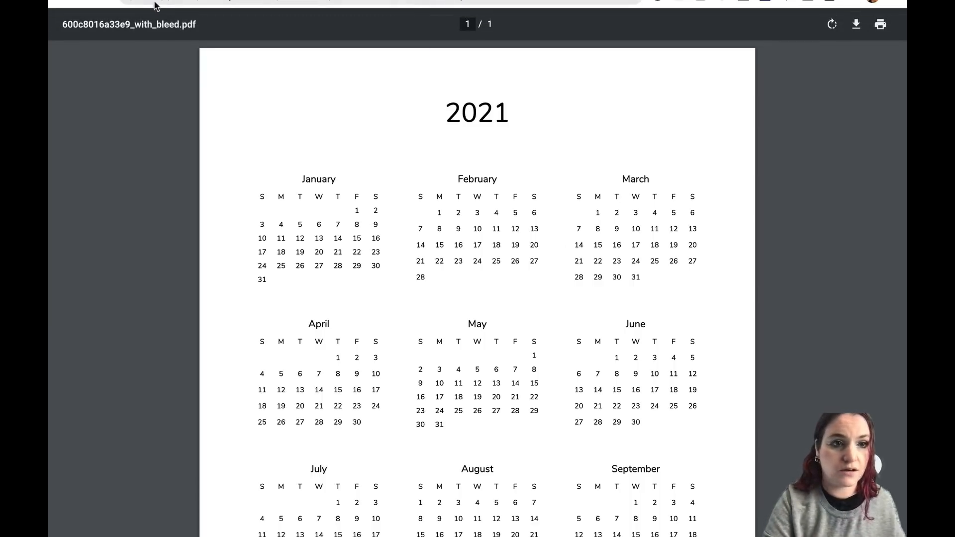
{"action": "key", "text": "super+w"}
{"action": "scroll", "coordinate": [452, 156], "scroll_direction": "up", "scroll_amount": 2}
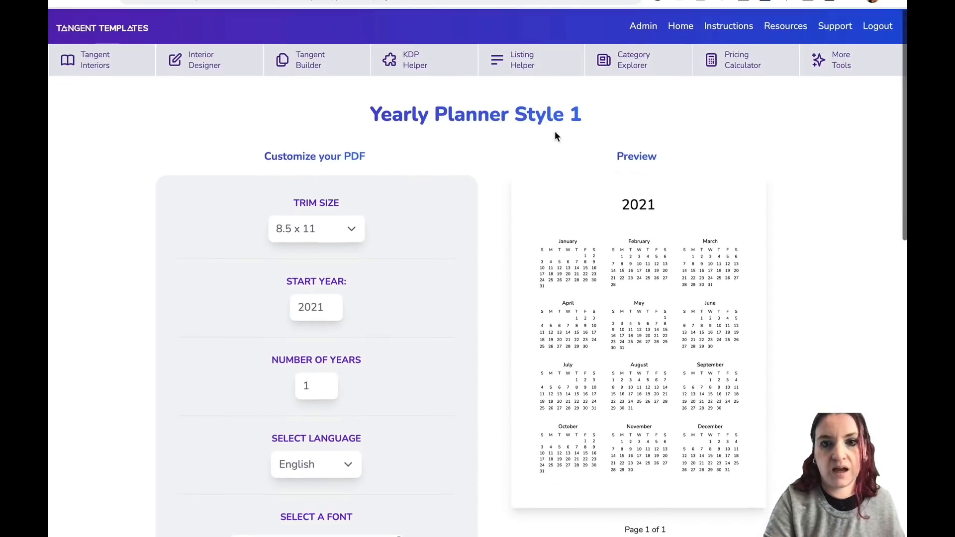
Open the PDF Inspector tool and upload the downloaded file 600c8016a33e9_with_bleed.pdf.
{"action": "left_click", "coordinate": [842, 70]}
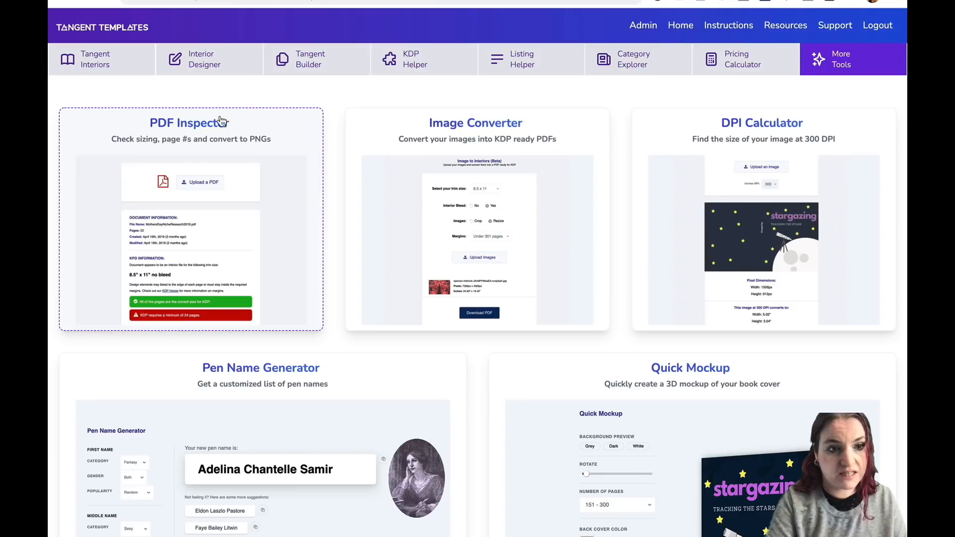
{"action": "left_click", "coordinate": [189, 184]}
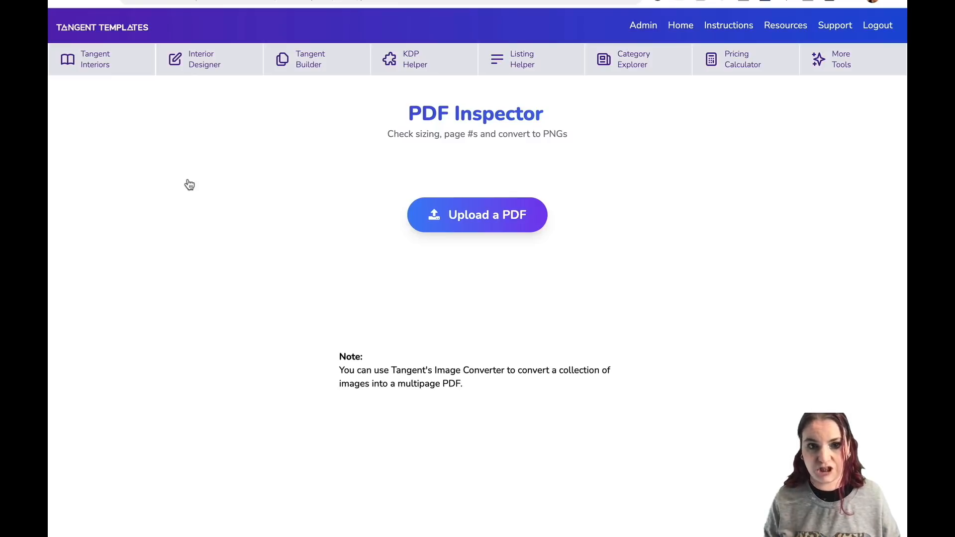
{"action": "left_click", "coordinate": [473, 215]}
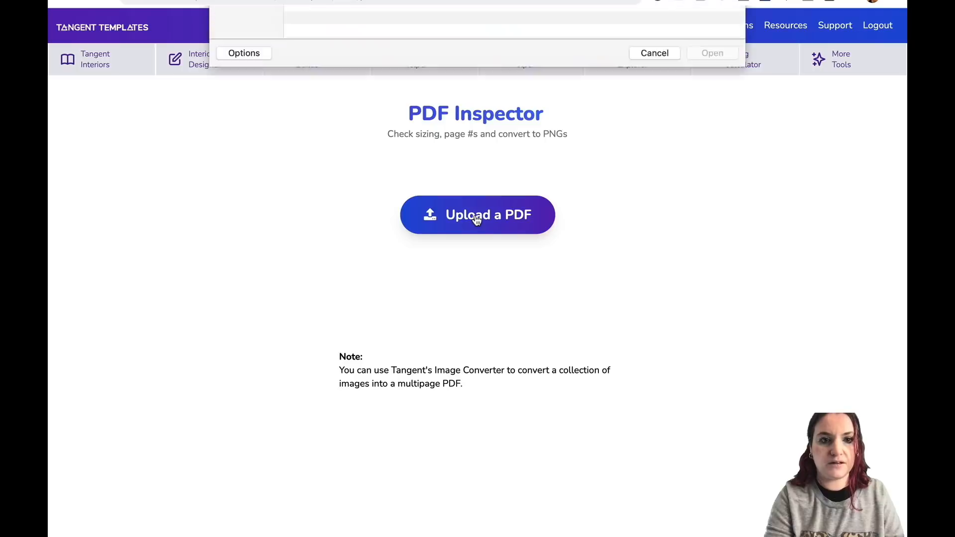
{"action": "left_click", "coordinate": [252, 93]}
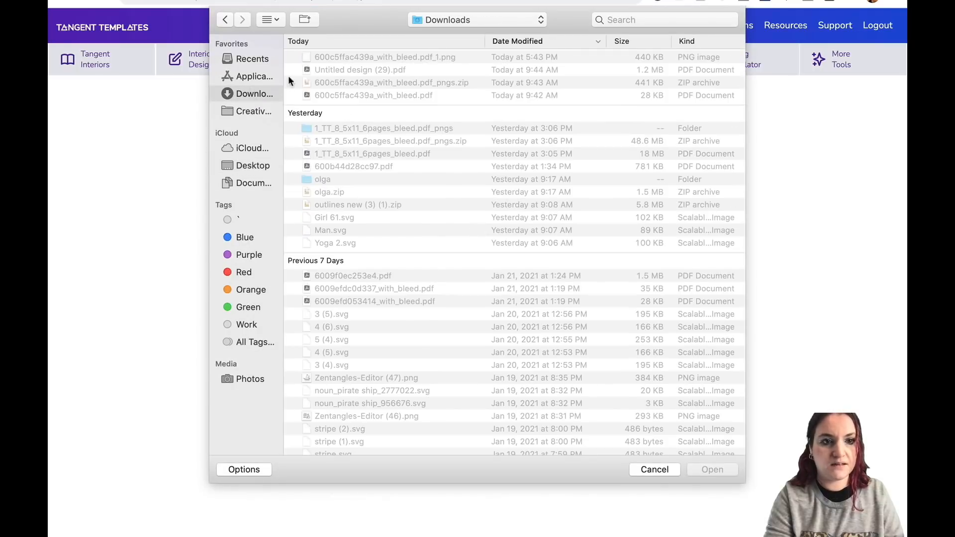
{"action": "left_click", "coordinate": [341, 71]}
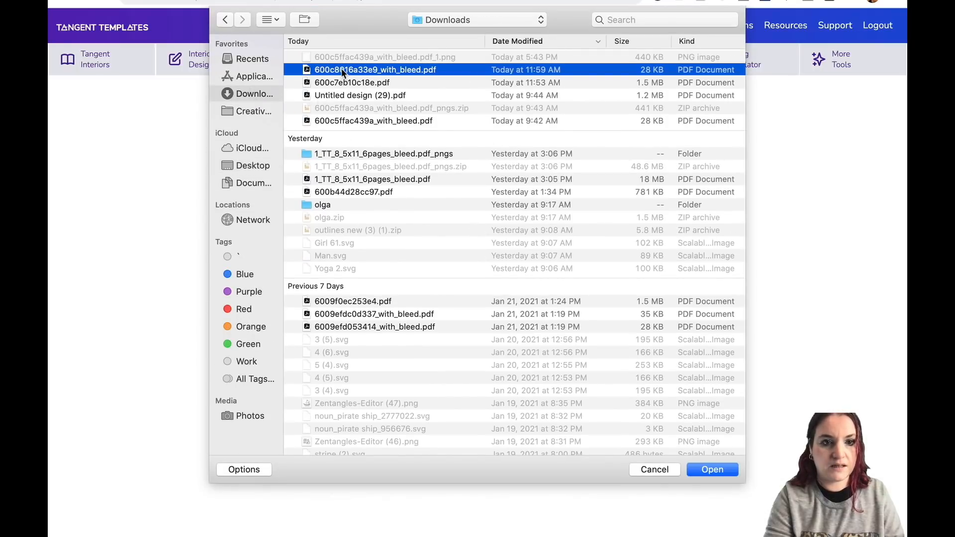
{"action": "double_click", "coordinate": [341, 69]}
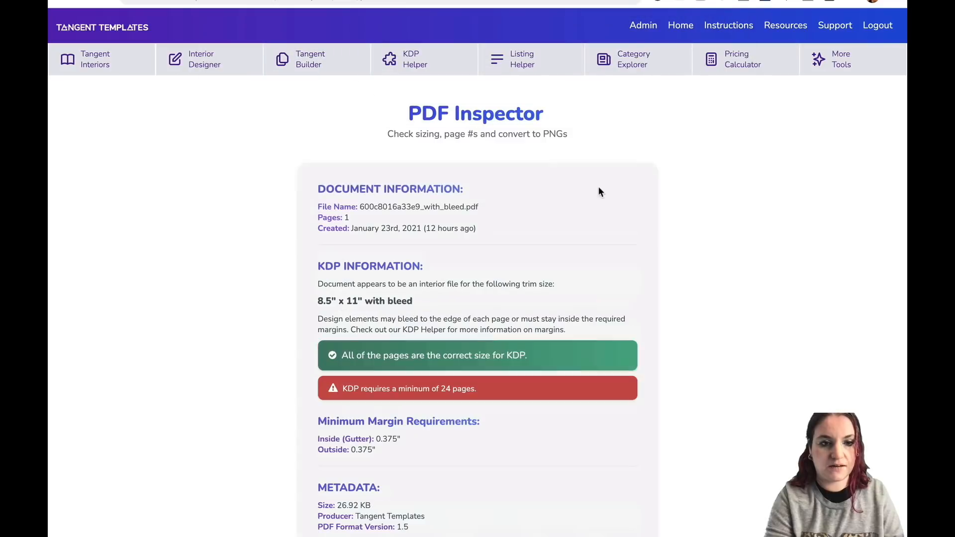
Show the inspected PDF's fonts and pages below its document information and dimensions.
{"action": "scroll", "coordinate": [599, 189], "scroll_direction": "down", "scroll_amount": 3}
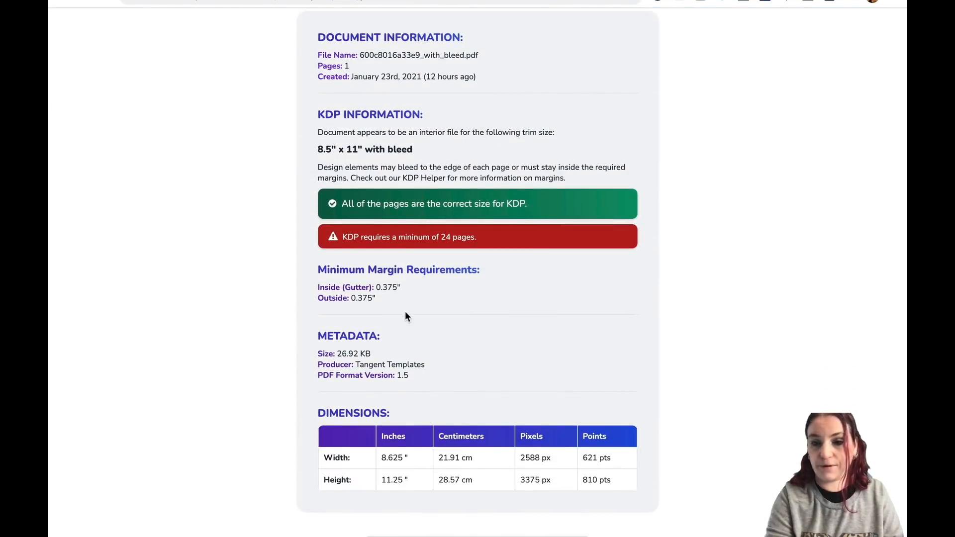
{"action": "scroll", "coordinate": [291, 263], "scroll_direction": "down", "scroll_amount": 5}
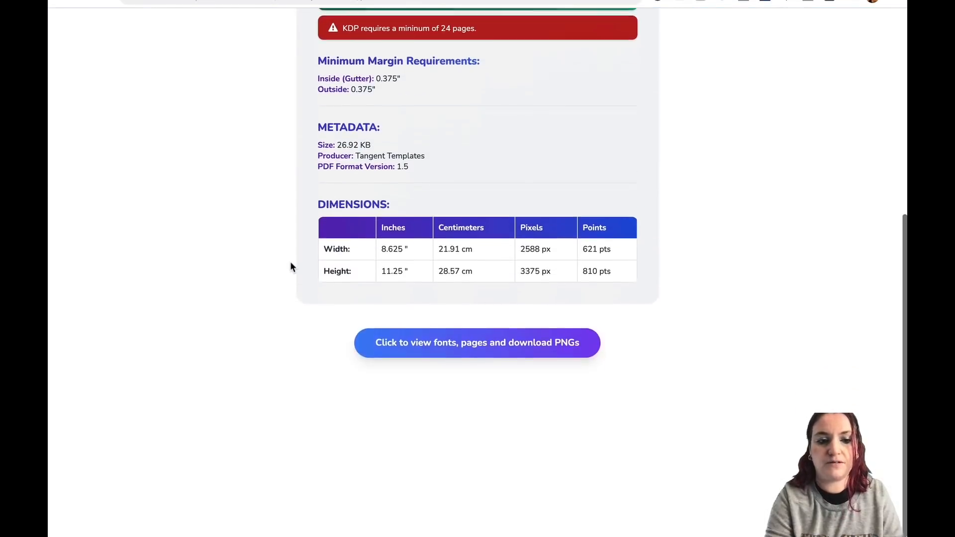
{"action": "left_click", "coordinate": [467, 330]}
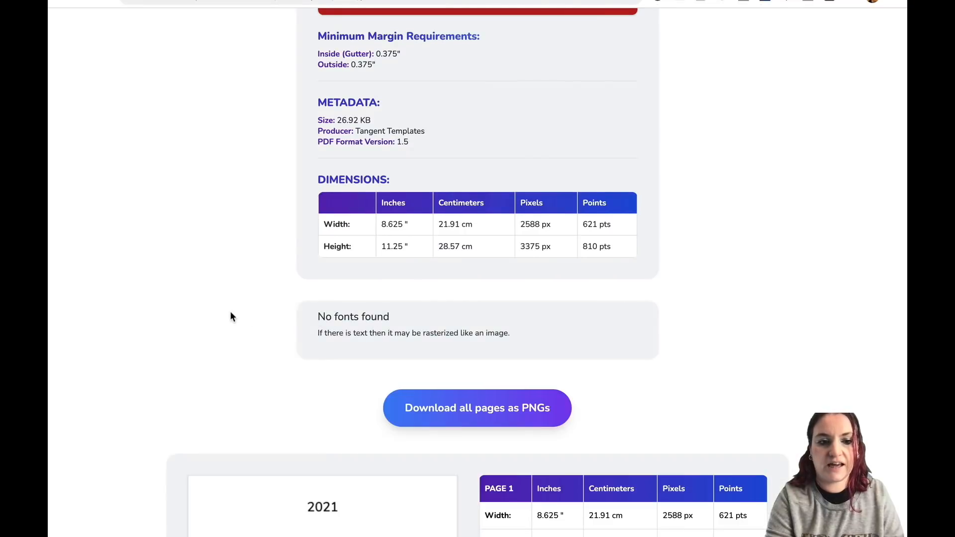
{"action": "scroll", "coordinate": [234, 313], "scroll_direction": "down", "scroll_amount": 4}
{"action": "scroll", "coordinate": [229, 317], "scroll_direction": "down", "scroll_amount": 1}
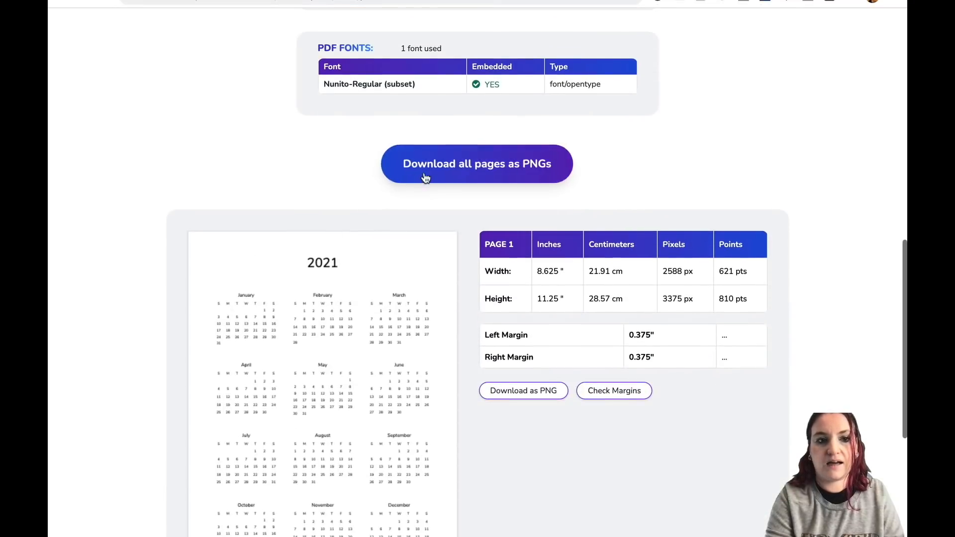
Download all pages of the inspected PDF as PNGs, accepting the warning.
{"action": "left_click", "coordinate": [454, 171]}
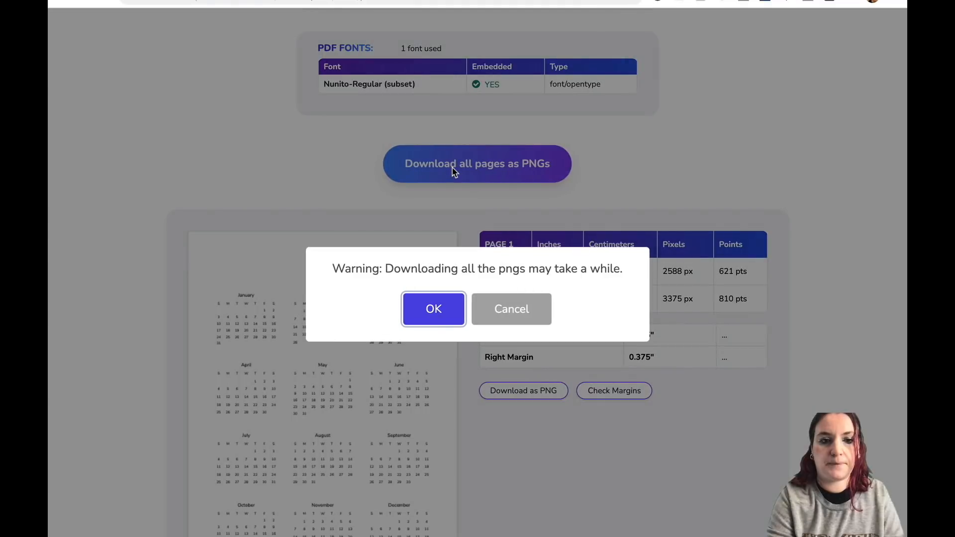
{"action": "left_click", "coordinate": [429, 315]}
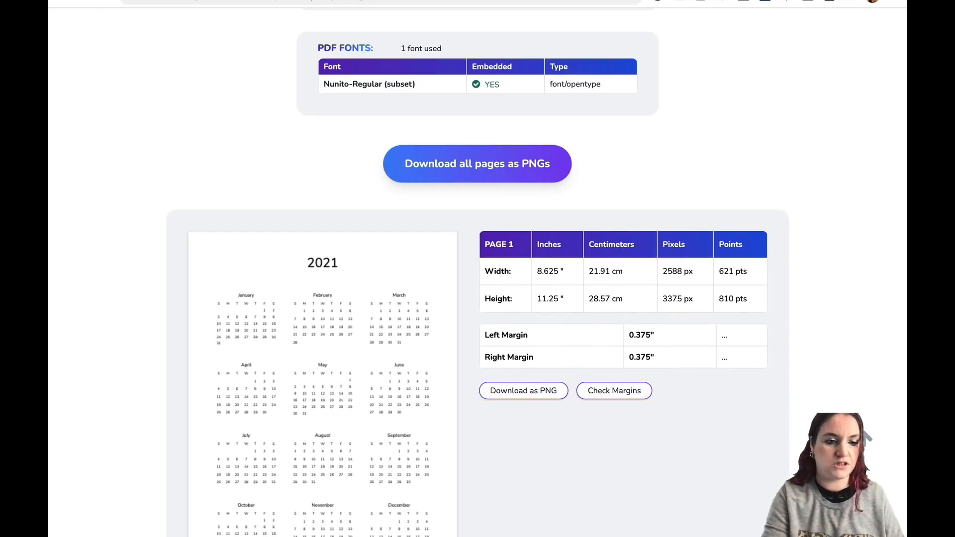
{"action": "scroll", "coordinate": [298, 260], "scroll_direction": "down", "scroll_amount": 8}
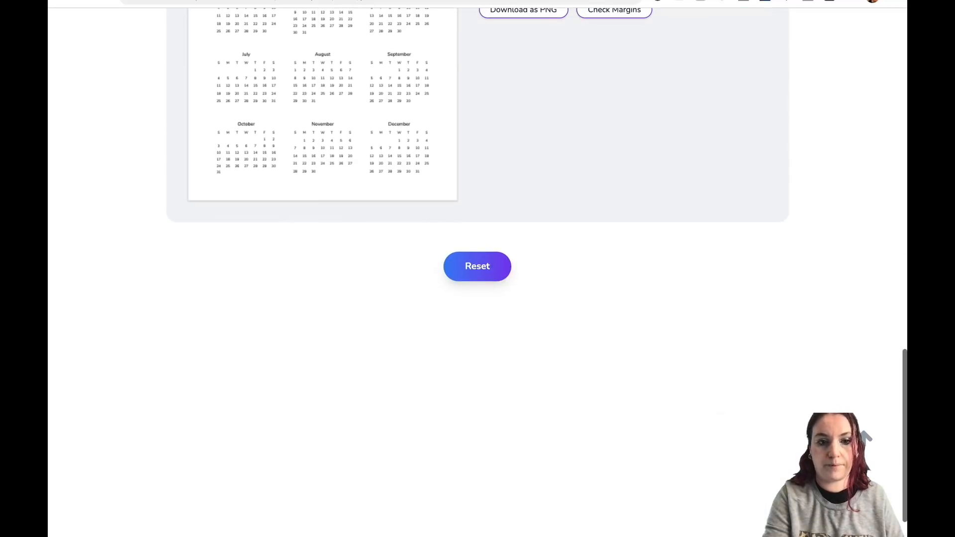
{"action": "scroll", "coordinate": [345, 179], "scroll_direction": "up", "scroll_amount": 5}
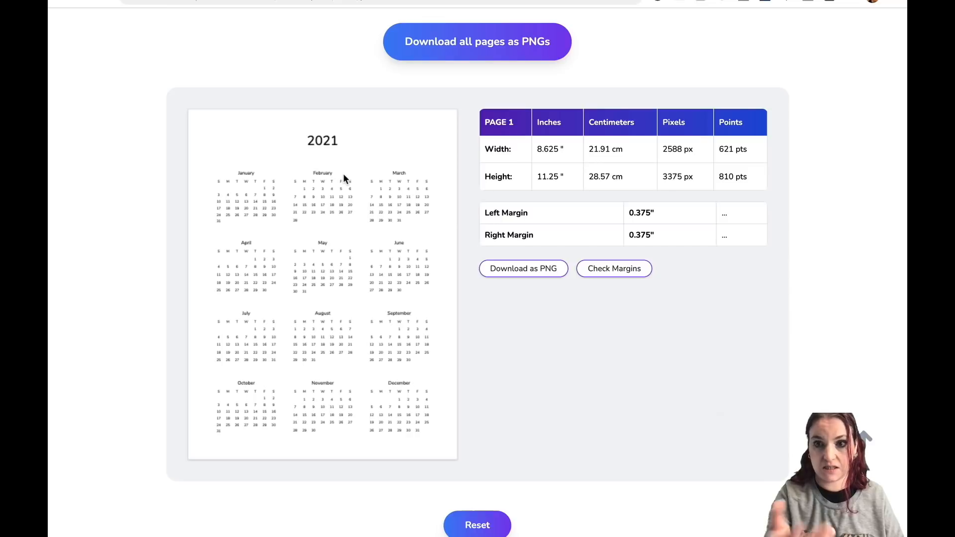
{"action": "scroll", "coordinate": [344, 179], "scroll_direction": "up", "scroll_amount": 15}
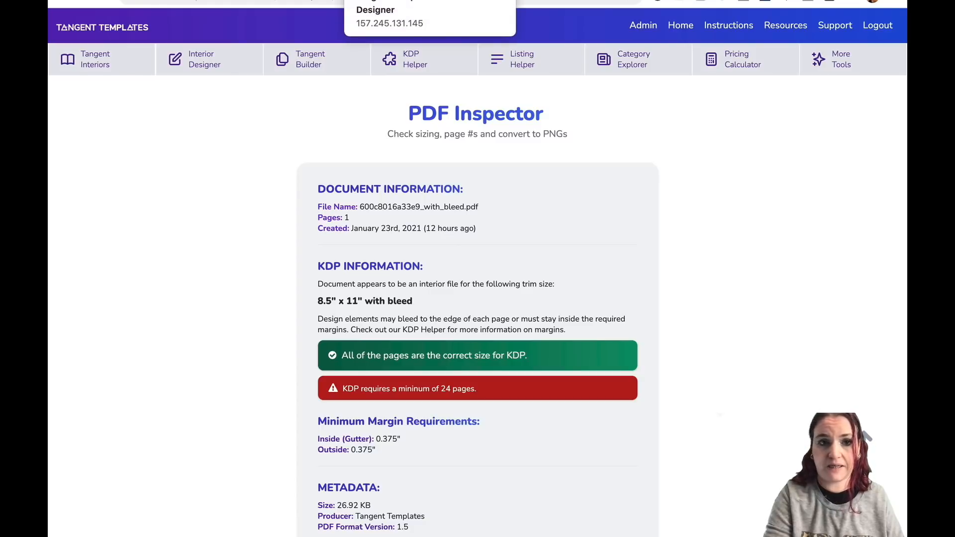
Switch to the interior designer project and download its nine pages as a PDF.
{"action": "left_click", "coordinate": [388, 1]}
{"action": "scroll", "coordinate": [378, 145], "scroll_direction": "down", "scroll_amount": 5}
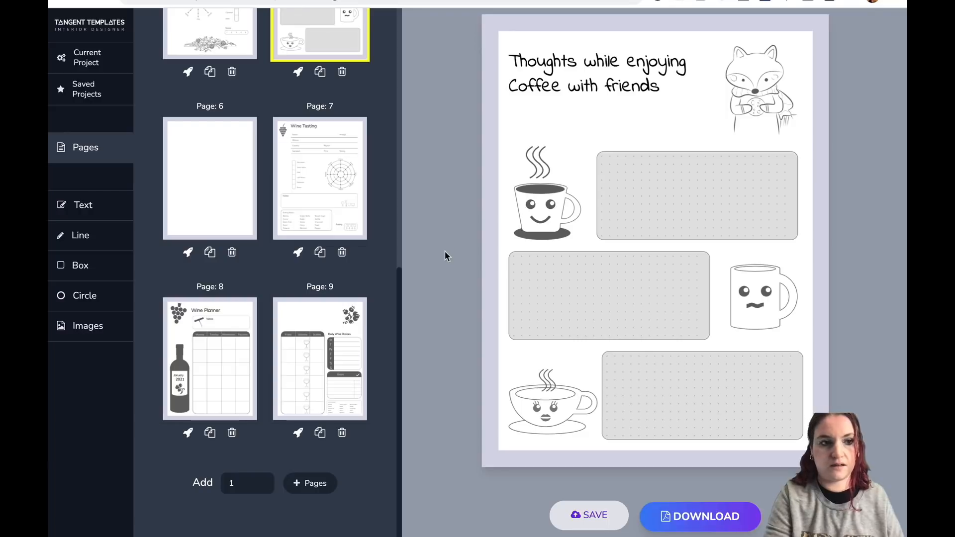
{"action": "scroll", "coordinate": [318, 249], "scroll_direction": "up", "scroll_amount": 8}
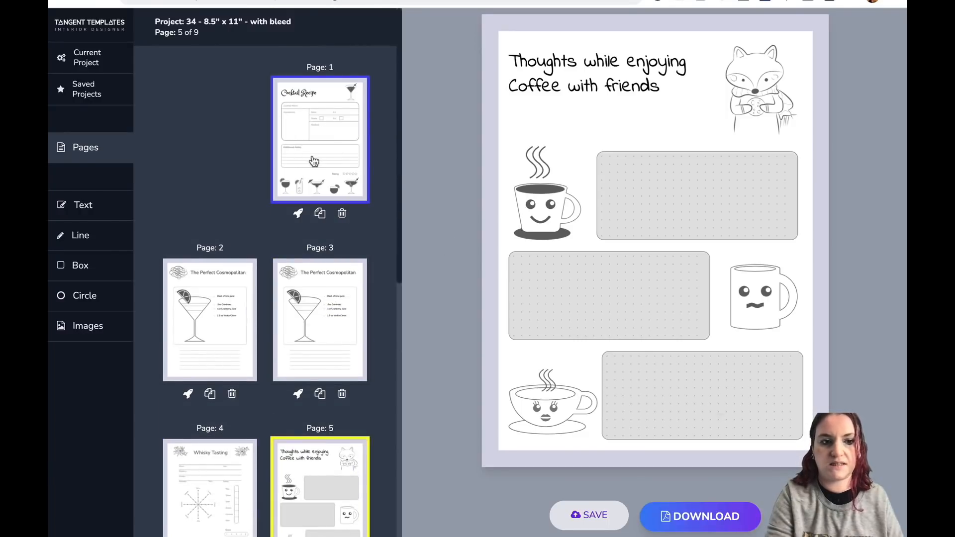
{"action": "scroll", "coordinate": [376, 293], "scroll_direction": "down", "scroll_amount": 8}
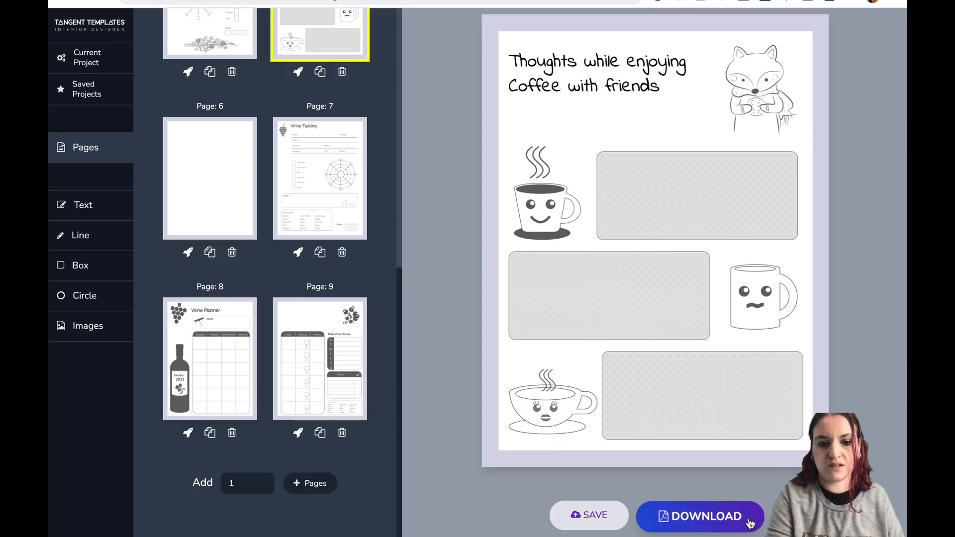
{"action": "left_click", "coordinate": [694, 517]}
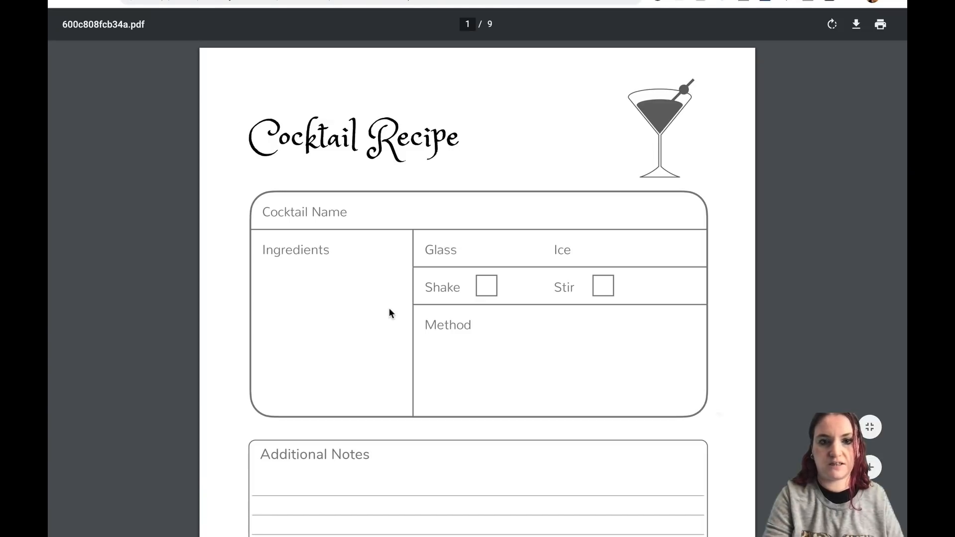
Scroll through the pages of the downloaded project PDF before returning to the PDF Inspector.
{"action": "scroll", "coordinate": [389, 309], "scroll_direction": "down", "scroll_amount": 20}
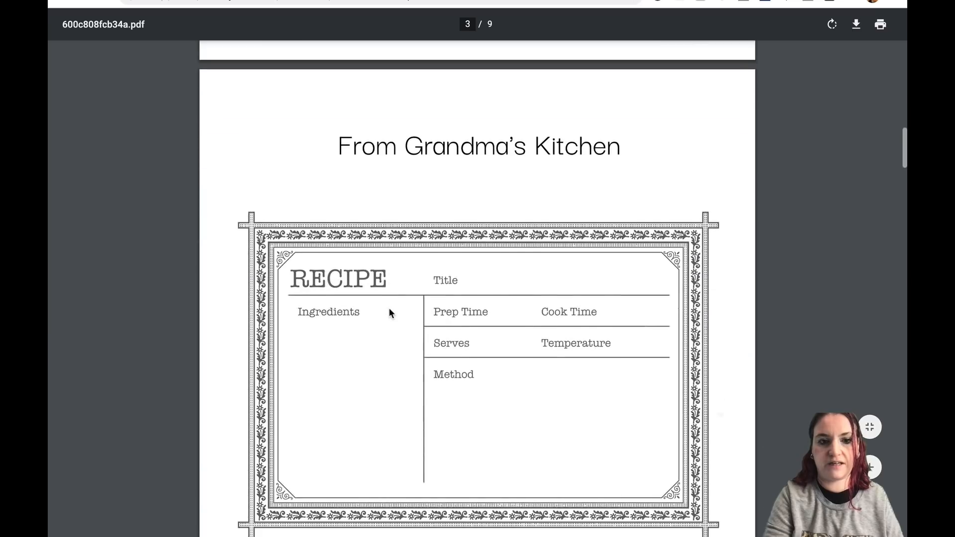
{"action": "scroll", "coordinate": [389, 311], "scroll_direction": "down", "scroll_amount": 20}
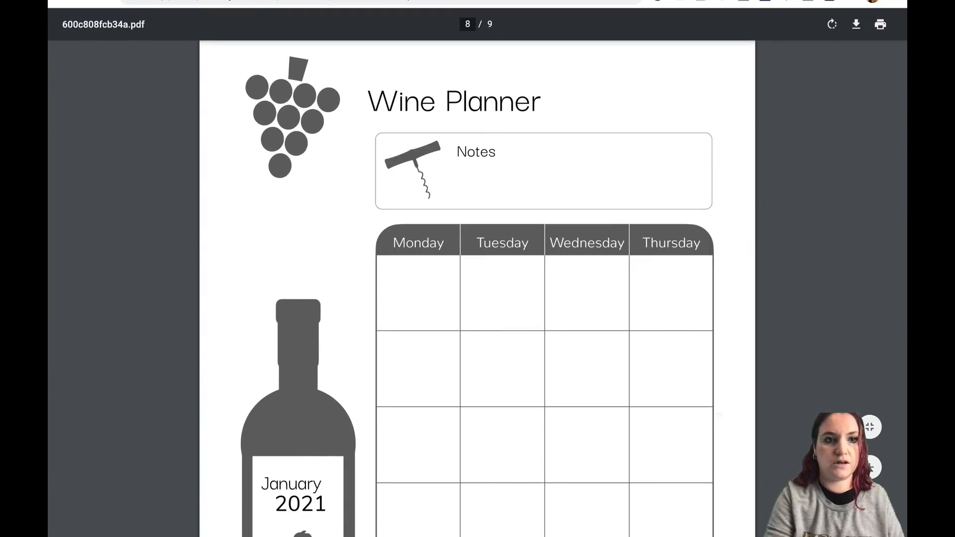
{"action": "key", "text": "ctrl+shift+Tab"}
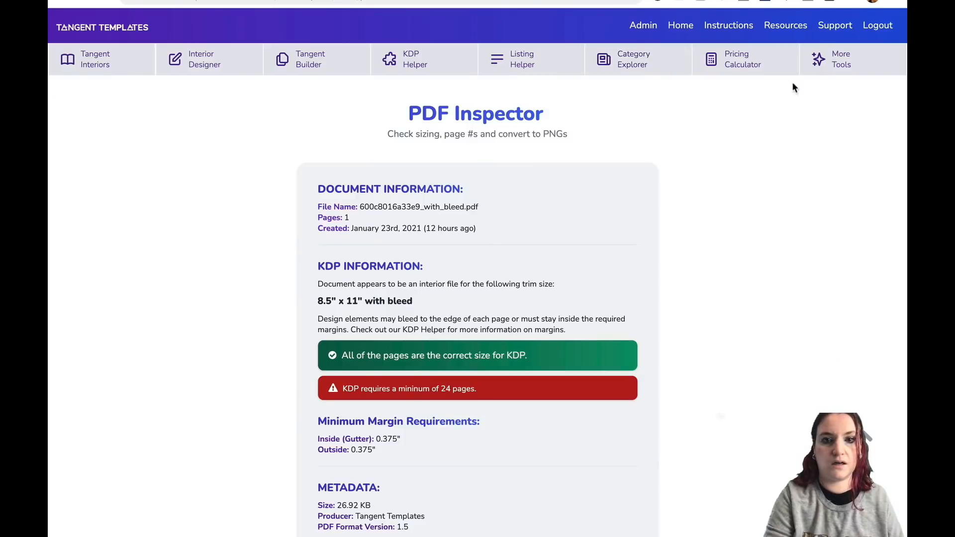
Upload the downloaded project PDF 600c808fcb34a.pdf into the PDF Inspector.
{"action": "left_click", "coordinate": [833, 64]}
{"action": "left_click", "coordinate": [196, 185]}
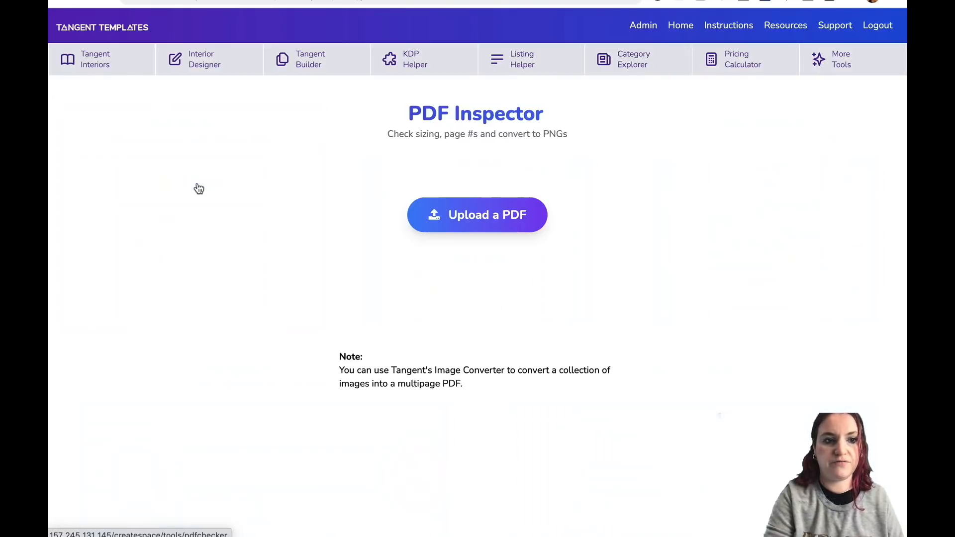
{"action": "left_click", "coordinate": [474, 217]}
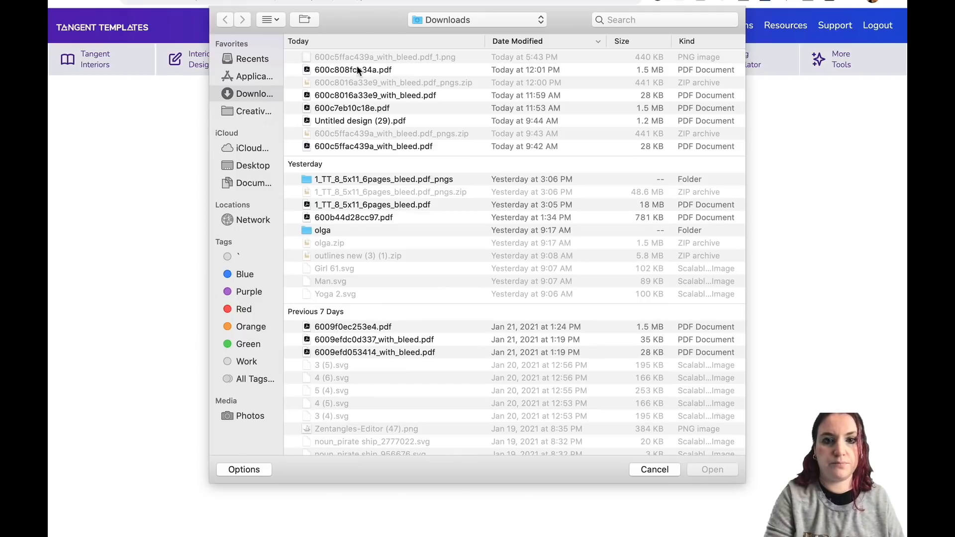
{"action": "double_click", "coordinate": [356, 69]}
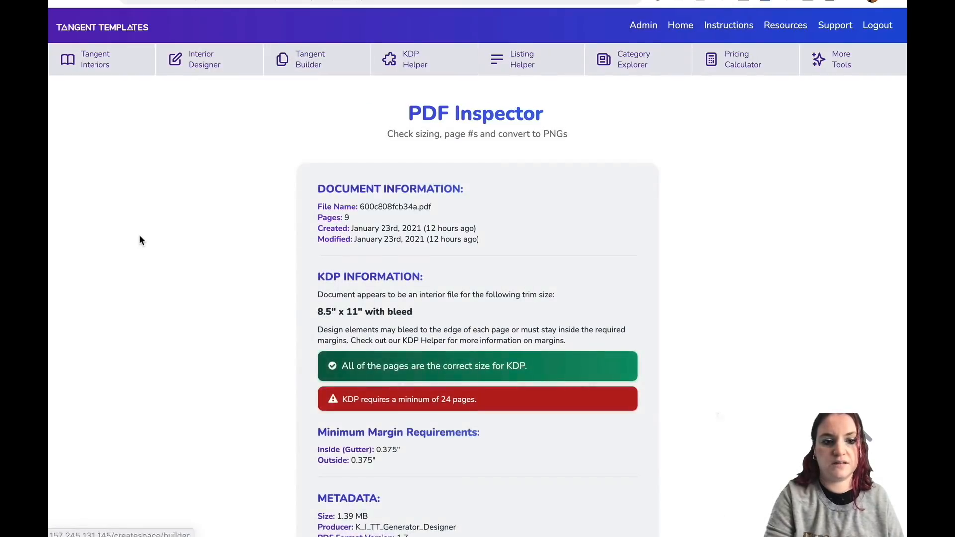
Scroll through the inspected PDF's metadata, dimensions, fonts and page previews.
{"action": "scroll", "coordinate": [140, 241], "scroll_direction": "down", "scroll_amount": 10}
{"action": "left_click", "coordinate": [446, 329]}
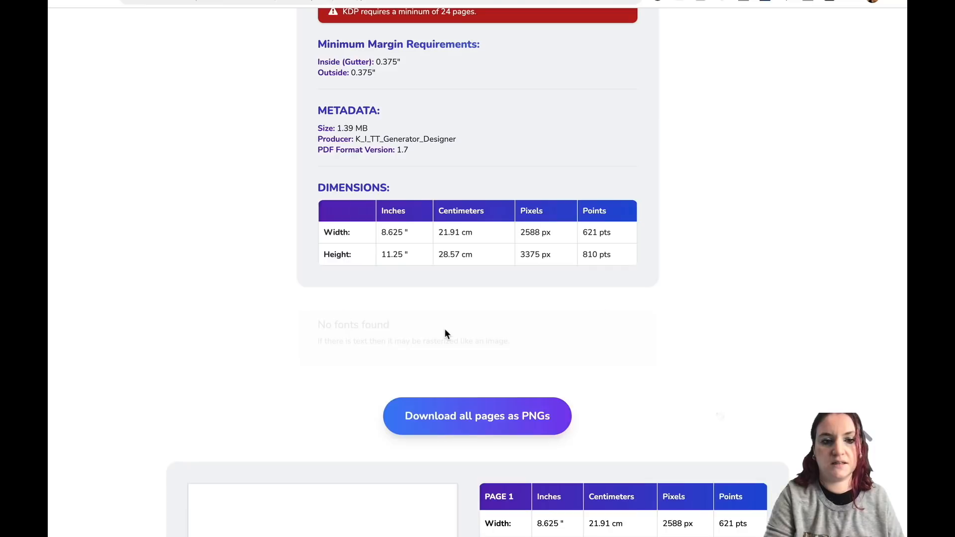
{"action": "scroll", "coordinate": [225, 246], "scroll_direction": "down", "scroll_amount": 5}
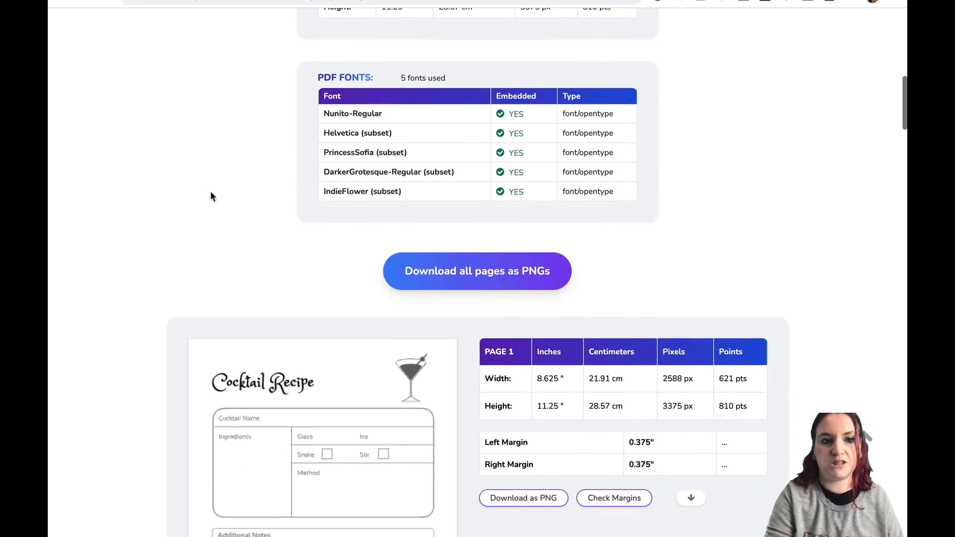
{"action": "scroll", "coordinate": [210, 192], "scroll_direction": "down", "scroll_amount": 3}
{"action": "scroll", "coordinate": [210, 192], "scroll_direction": "up", "scroll_amount": 3}
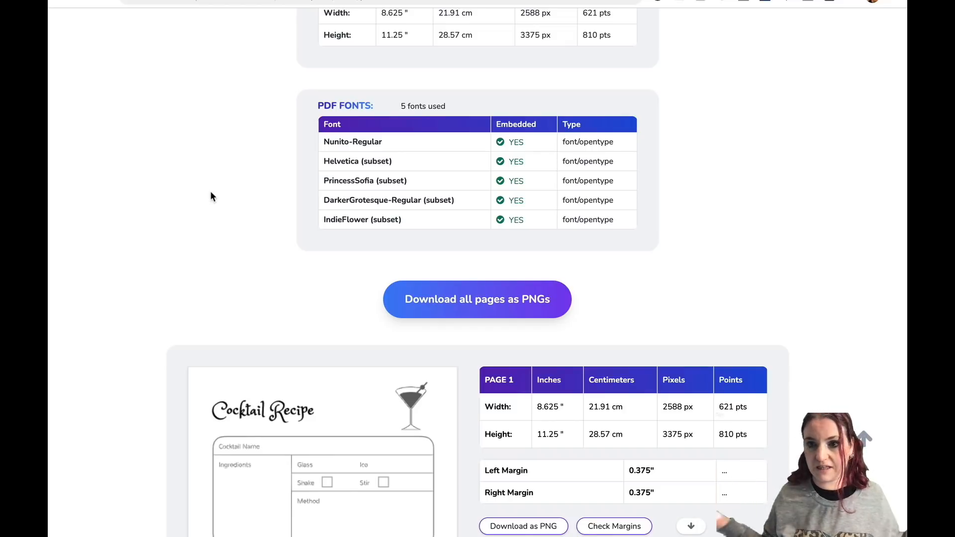
{"action": "scroll", "coordinate": [210, 197], "scroll_direction": "up", "scroll_amount": 6}
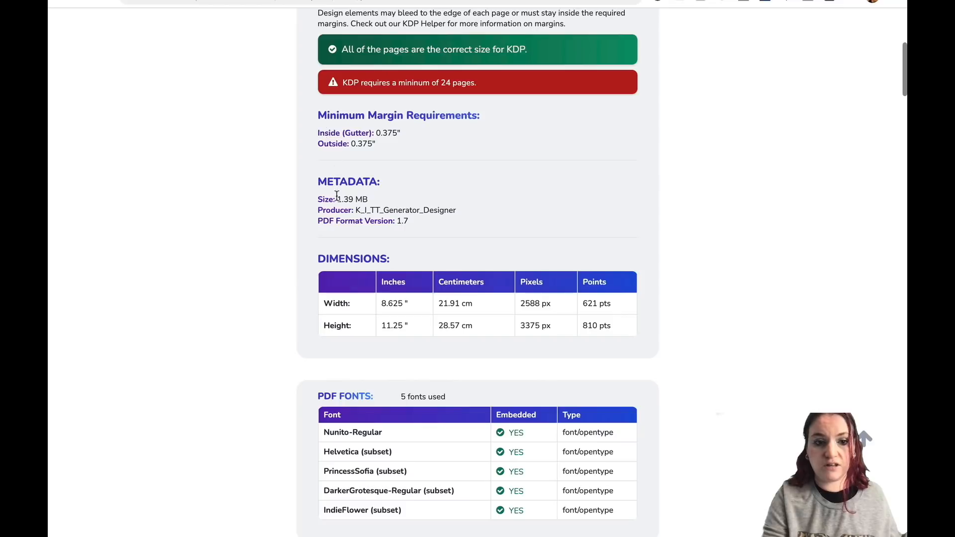
{"action": "scroll", "coordinate": [260, 209], "scroll_direction": "down", "scroll_amount": 5}
{"action": "scroll", "coordinate": [179, 218], "scroll_direction": "down", "scroll_amount": 3}
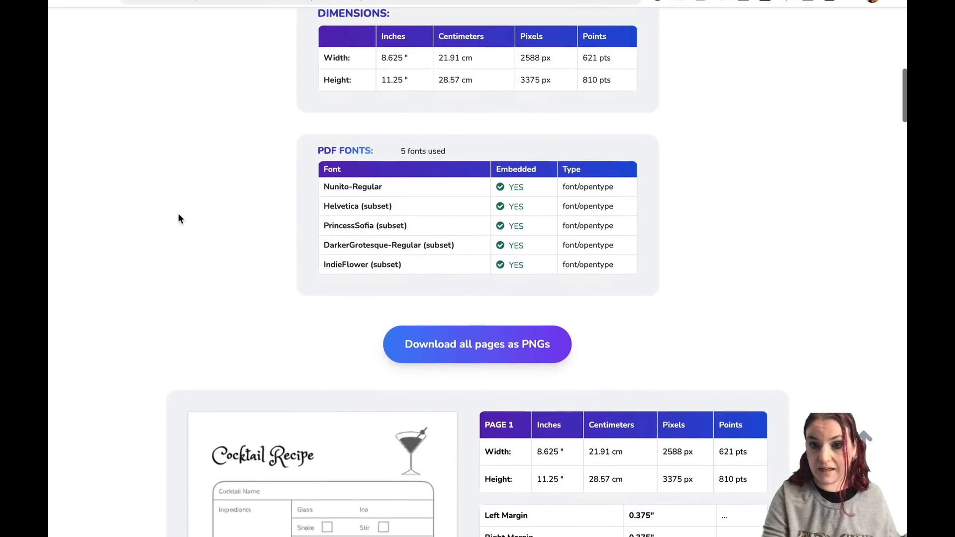
{"action": "scroll", "coordinate": [192, 144], "scroll_direction": "down", "scroll_amount": 3}
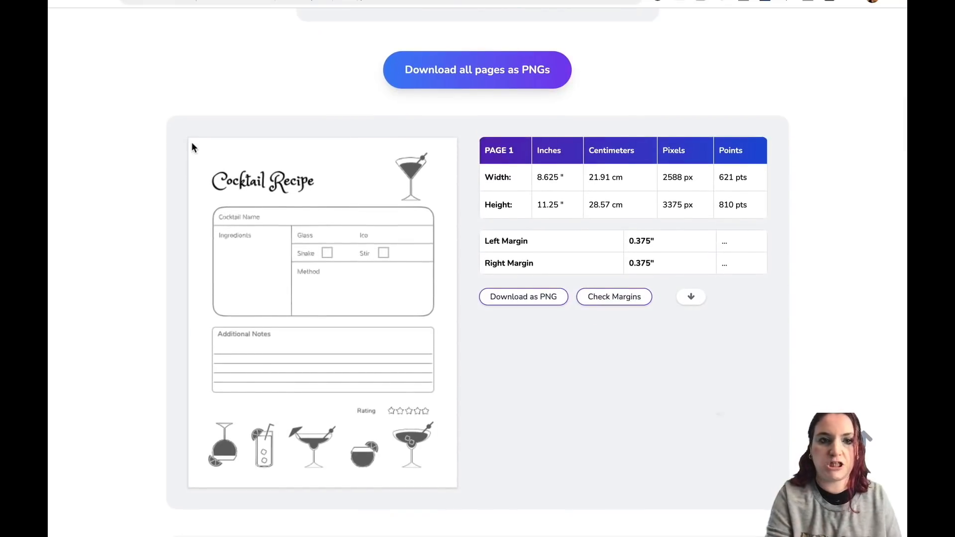
{"action": "scroll", "coordinate": [181, 99], "scroll_direction": "down", "scroll_amount": 10}
{"action": "scroll", "coordinate": [181, 102], "scroll_direction": "down", "scroll_amount": 20}
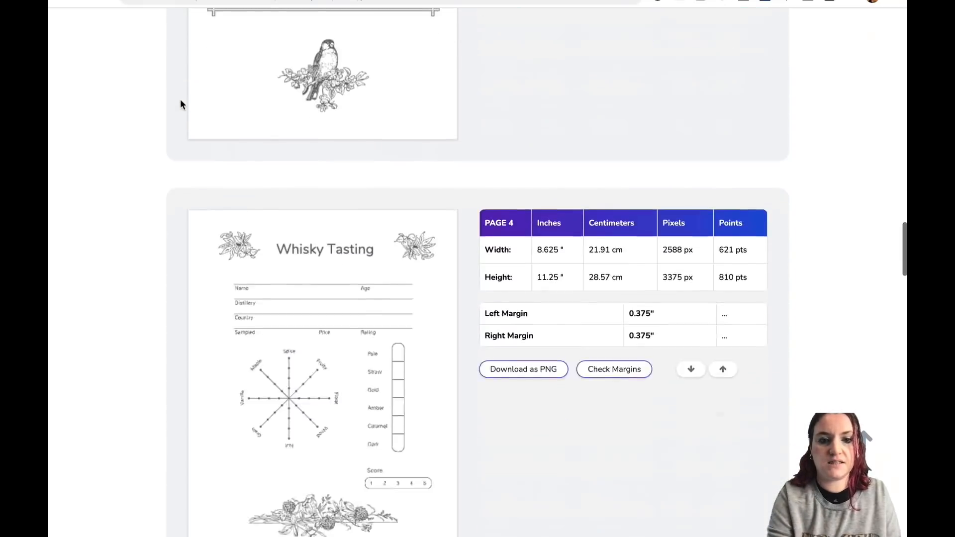
{"action": "scroll", "coordinate": [180, 100], "scroll_direction": "up", "scroll_amount": 20}
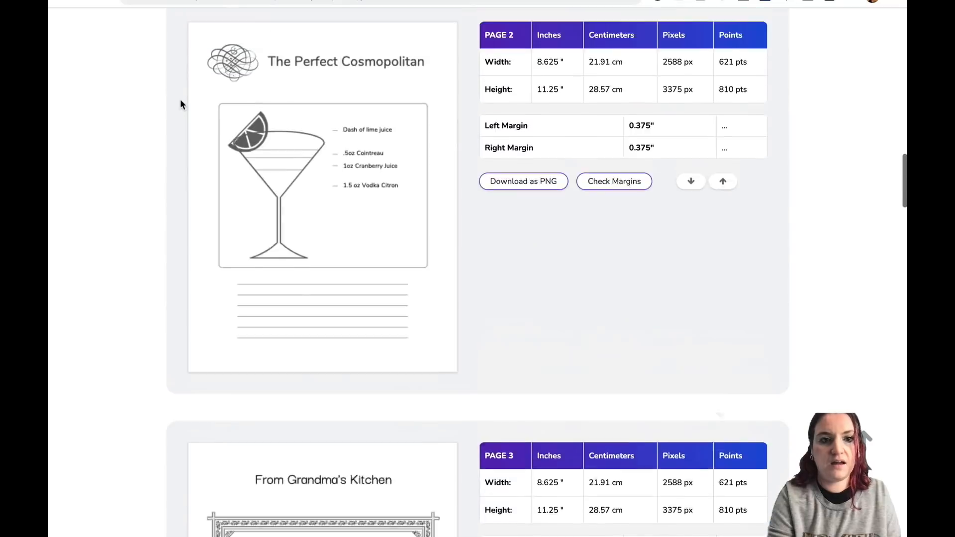
Download all pages as PNGs, accepting the warning, and browse the downloaded PNG folder before closing it.
{"action": "left_click", "coordinate": [518, 278]}
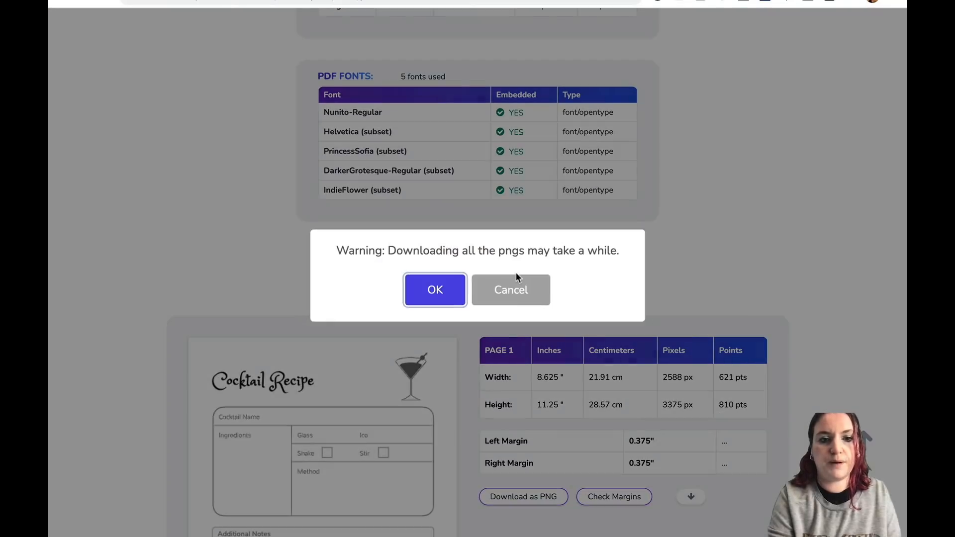
{"action": "left_click", "coordinate": [449, 286]}
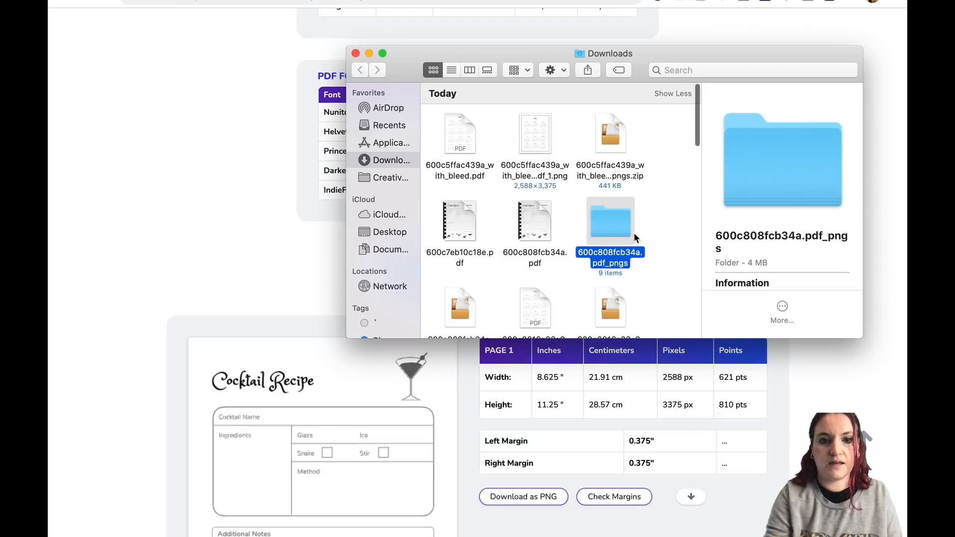
{"action": "double_click", "coordinate": [614, 223]}
{"action": "scroll", "coordinate": [555, 172], "scroll_direction": "down", "scroll_amount": 5}
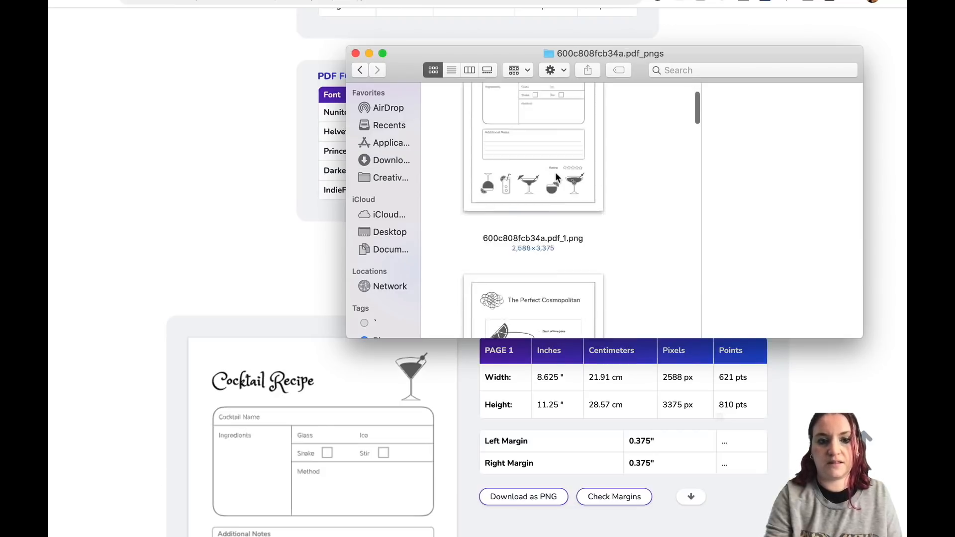
{"action": "scroll", "coordinate": [556, 173], "scroll_direction": "down", "scroll_amount": 10}
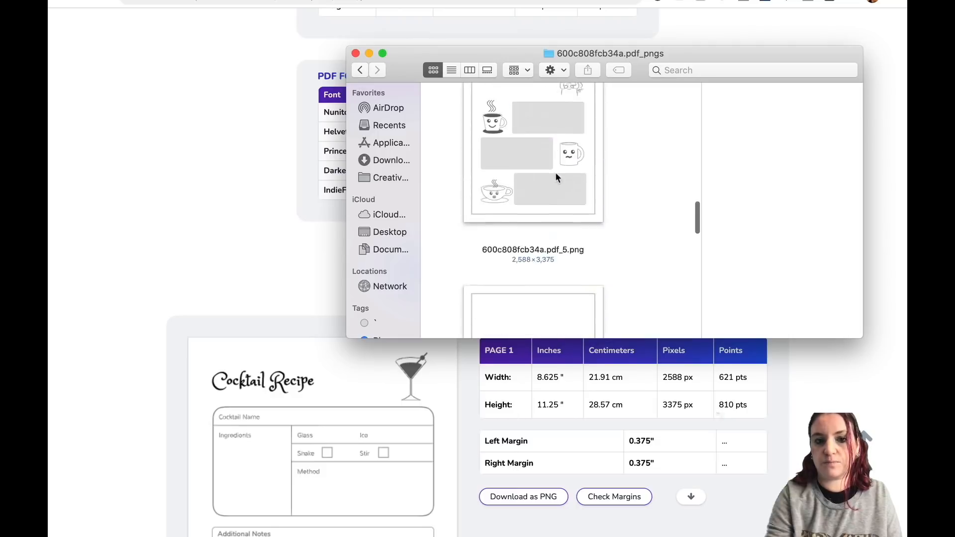
{"action": "scroll", "coordinate": [555, 172], "scroll_direction": "down", "scroll_amount": 10}
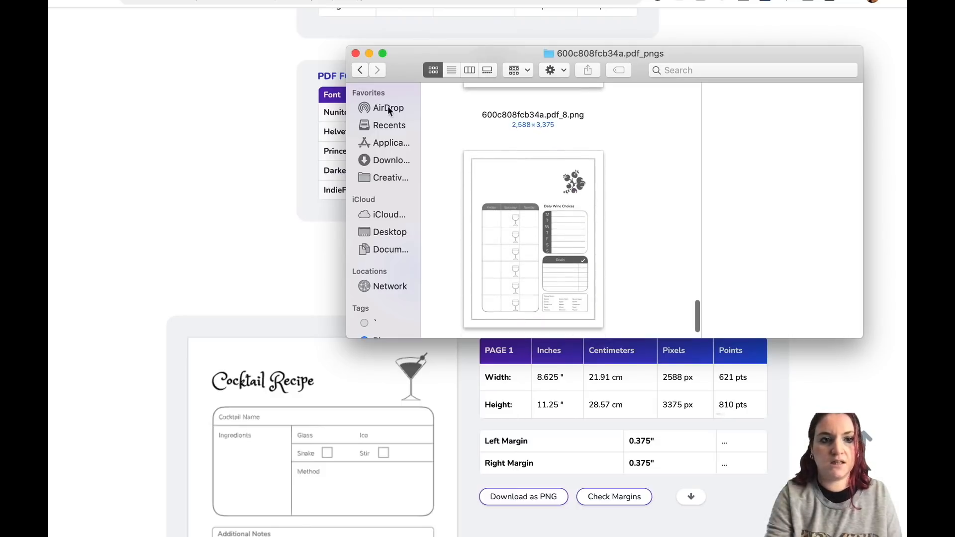
{"action": "left_click", "coordinate": [356, 53]}
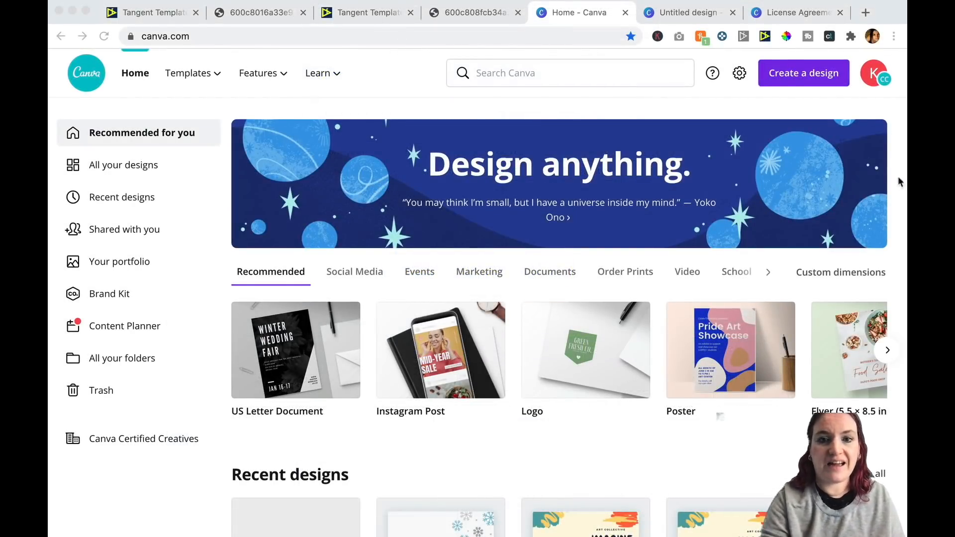
In Canva, start a new design from the image 600c5ffac439a_with_bleed.pdf_1.png in Downloads.
{"action": "left_click", "coordinate": [800, 75]}
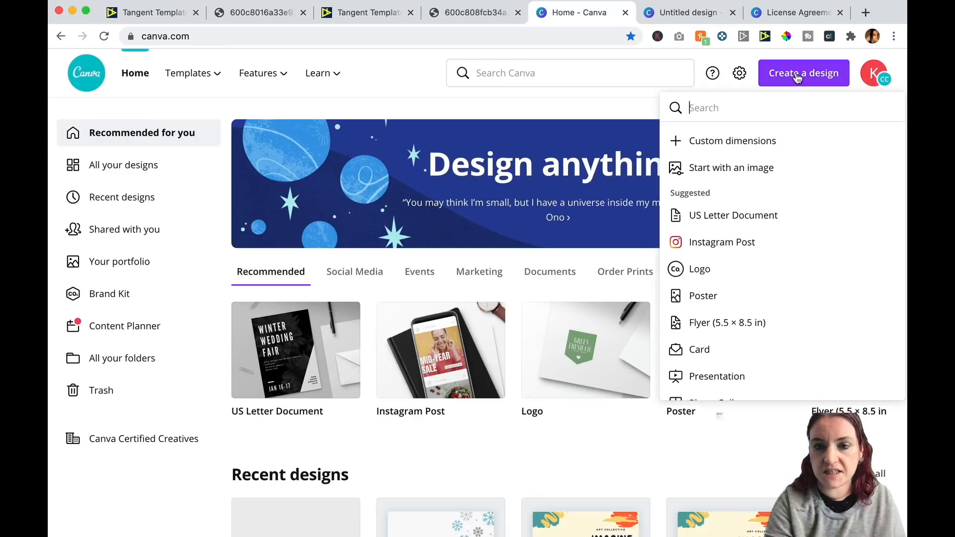
{"action": "left_click", "coordinate": [713, 171]}
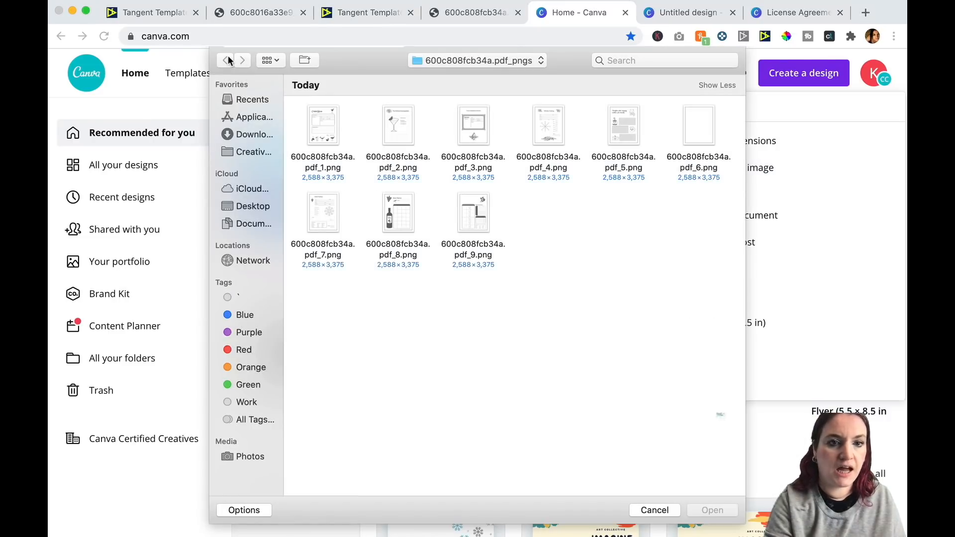
{"action": "left_click", "coordinate": [240, 135]}
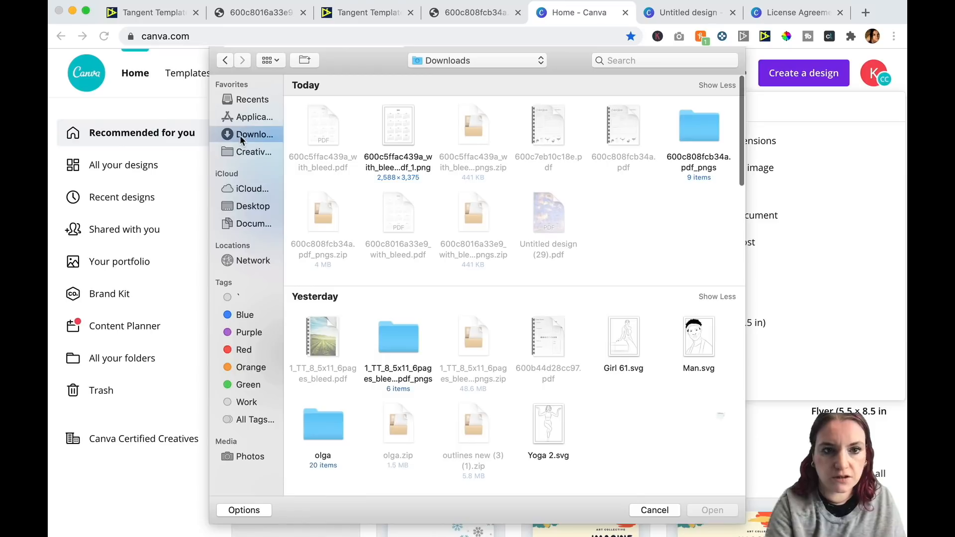
{"action": "left_click", "coordinate": [411, 128]}
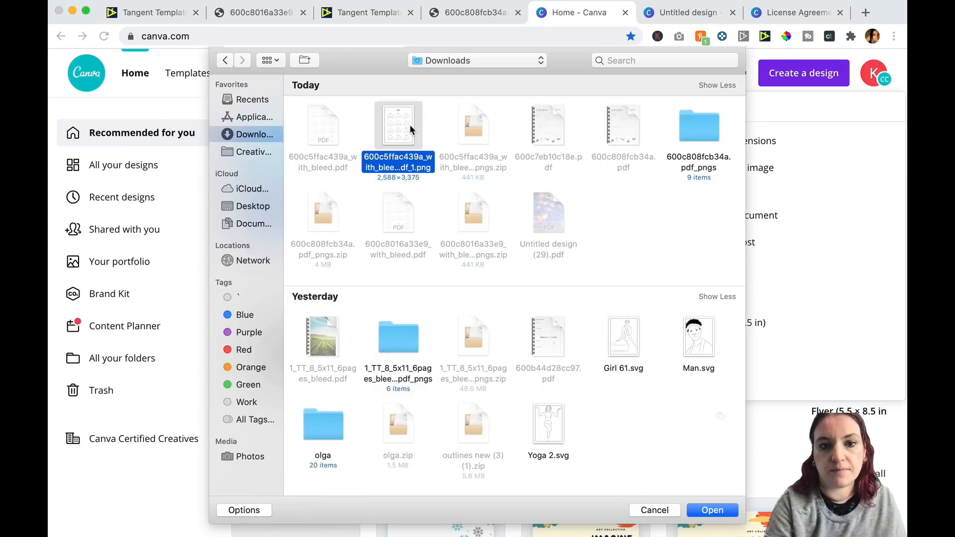
{"action": "double_click", "coordinate": [411, 128]}
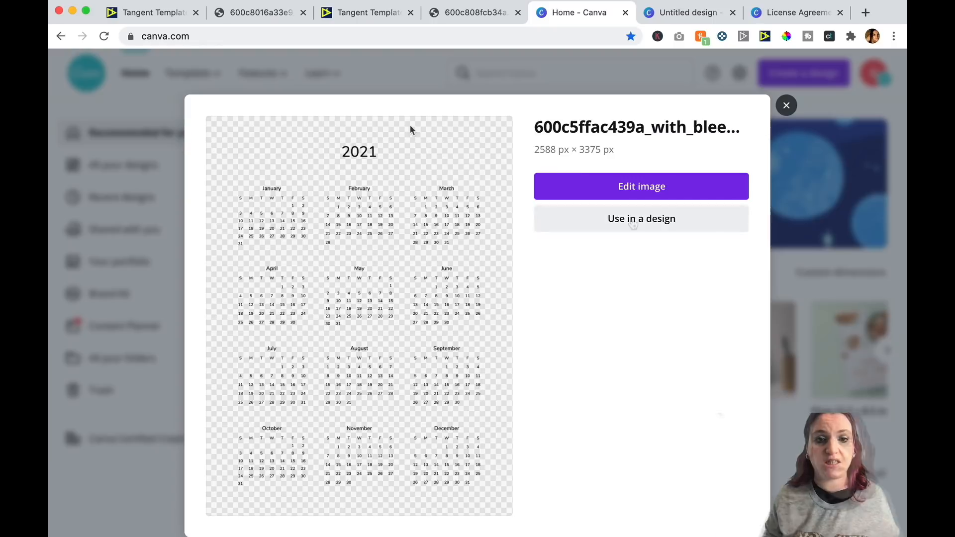
{"action": "left_click", "coordinate": [627, 186]}
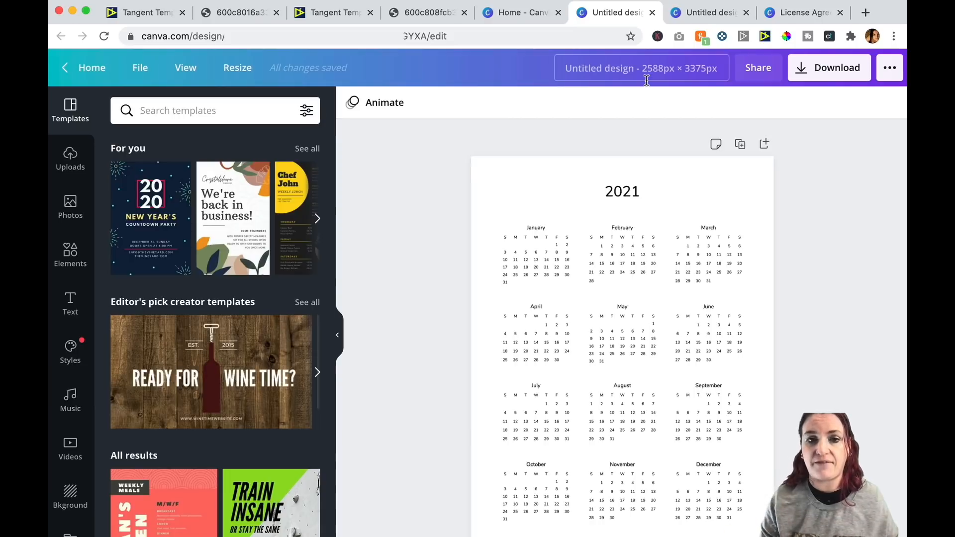
Add the pastel cloudy sky background behind the calendar and set its transparency to 68.
{"action": "scroll", "coordinate": [650, 396], "scroll_direction": "down", "scroll_amount": 1}
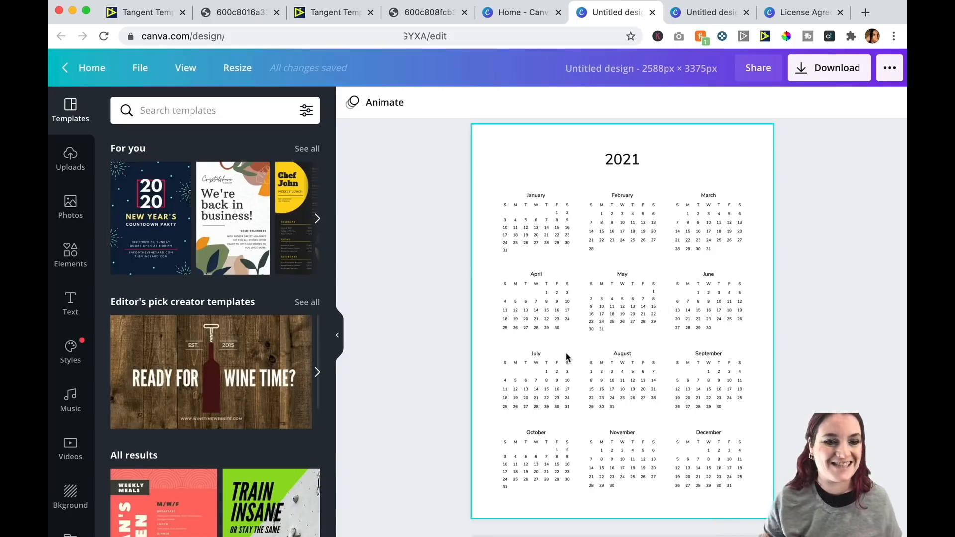
{"action": "left_click", "coordinate": [71, 253]}
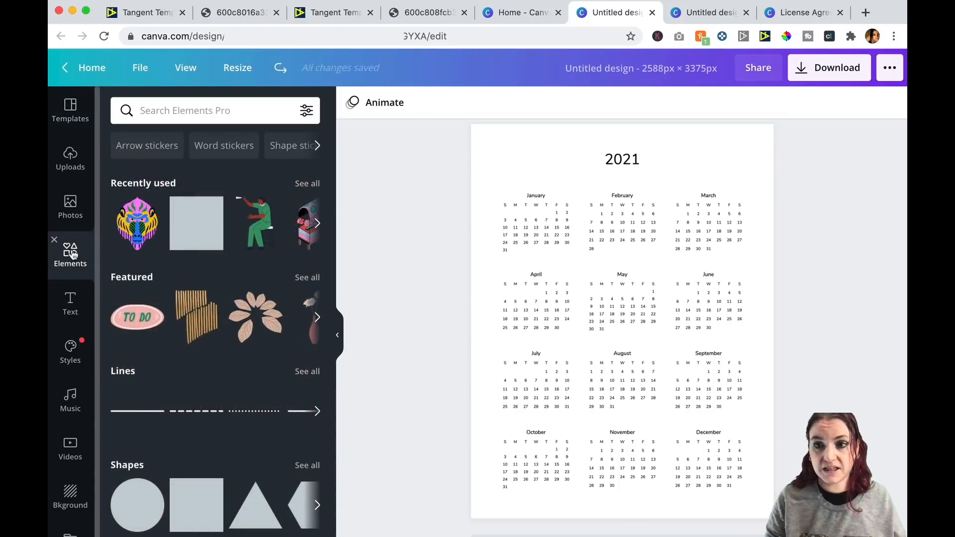
{"action": "left_click", "coordinate": [67, 498]}
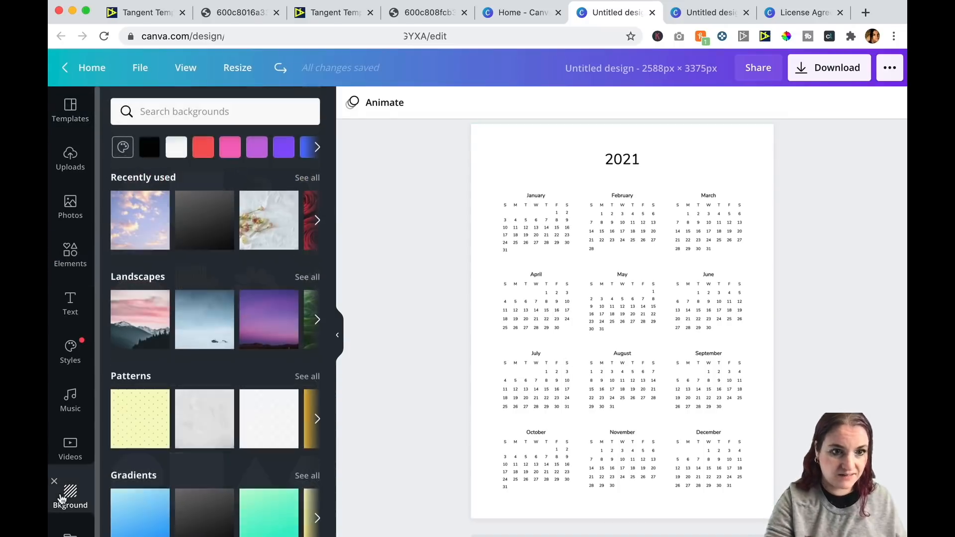
{"action": "left_click", "coordinate": [138, 220]}
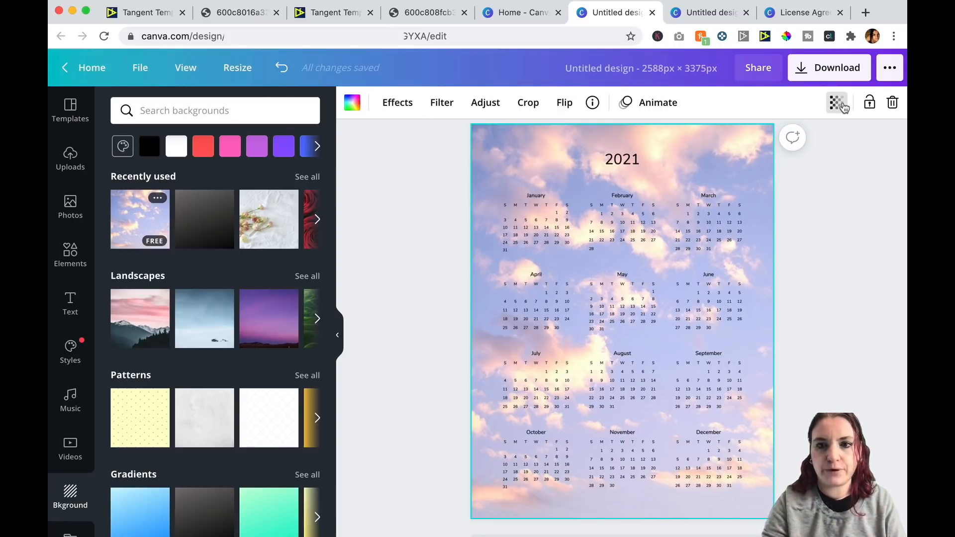
{"action": "left_click", "coordinate": [836, 103]}
{"action": "left_click_drag", "start_coordinate": [798, 139], "coordinate": [771, 142]}
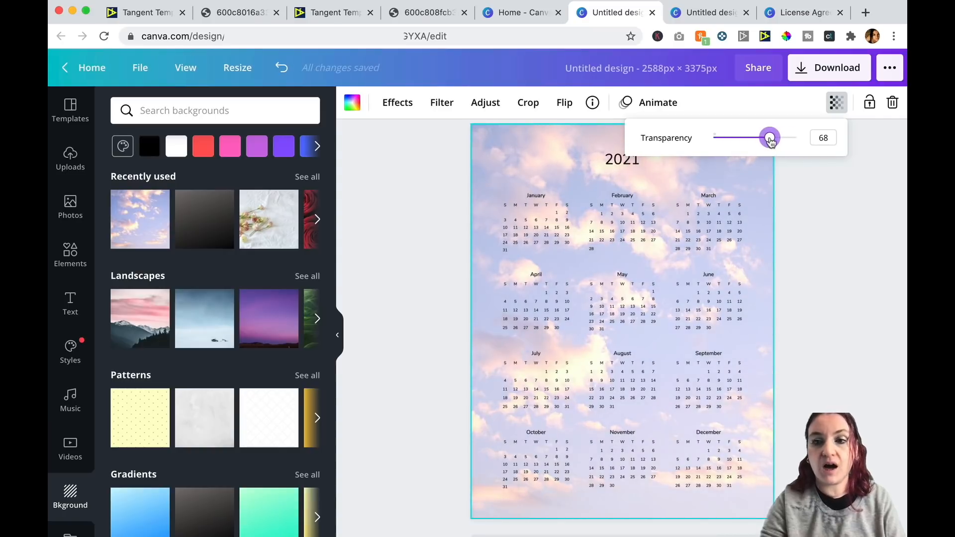
{"action": "left_click", "coordinate": [839, 256]}
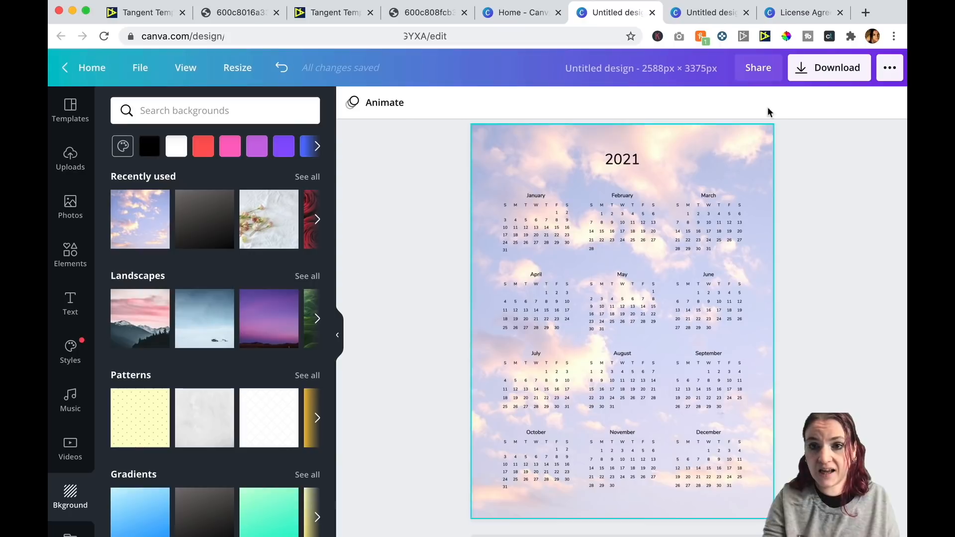
Download the design as a PDF Print file and close the confirmation.
{"action": "left_click", "coordinate": [809, 77]}
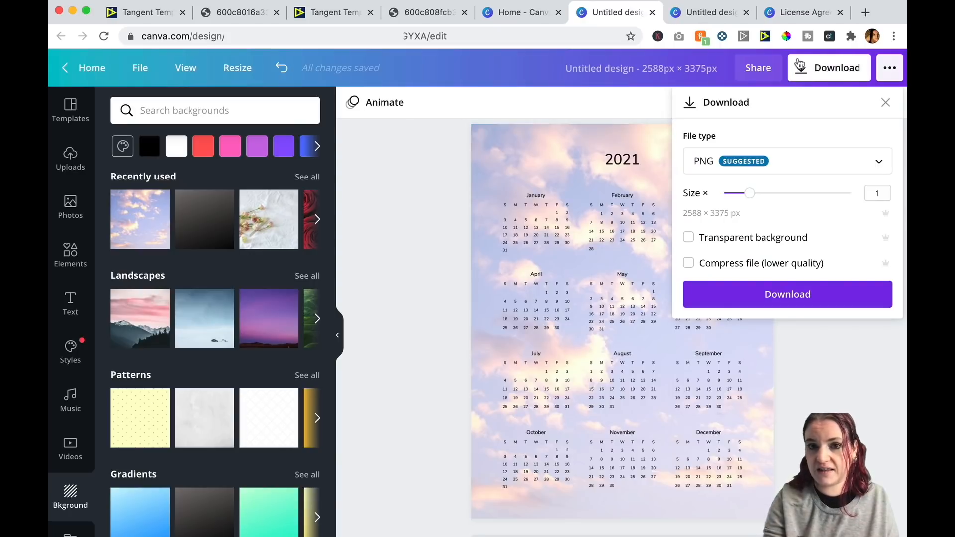
{"action": "left_click", "coordinate": [876, 162]}
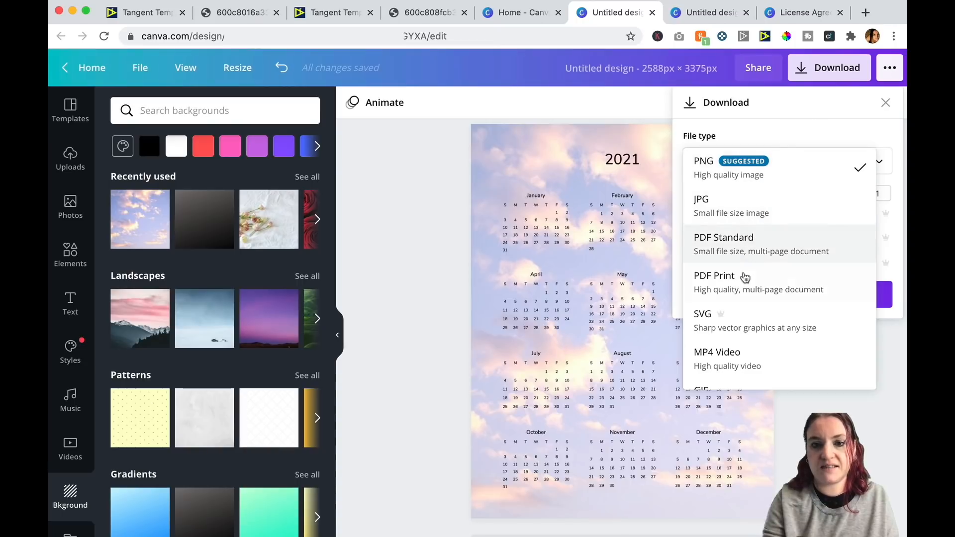
{"action": "left_click", "coordinate": [748, 290]}
{"action": "left_click", "coordinate": [780, 220]}
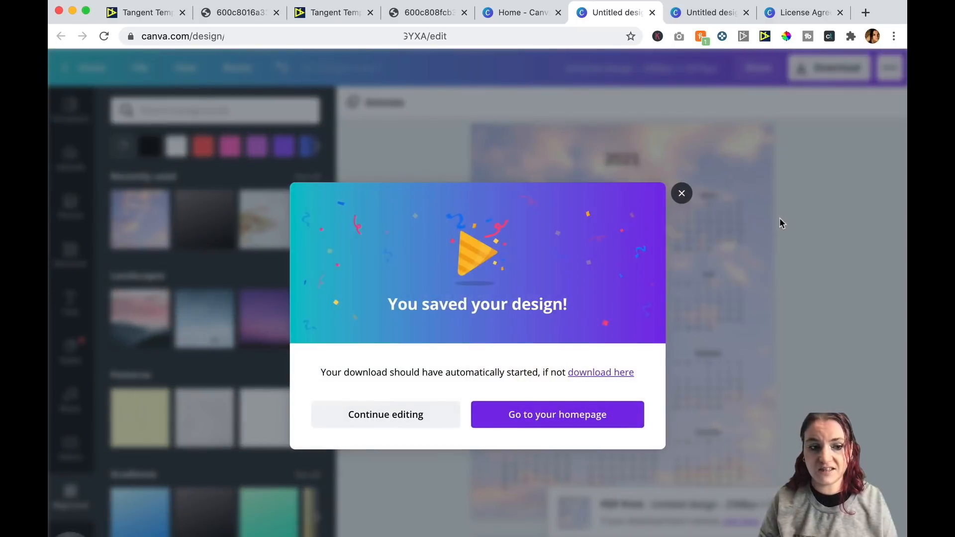
{"action": "left_click", "coordinate": [682, 193]}
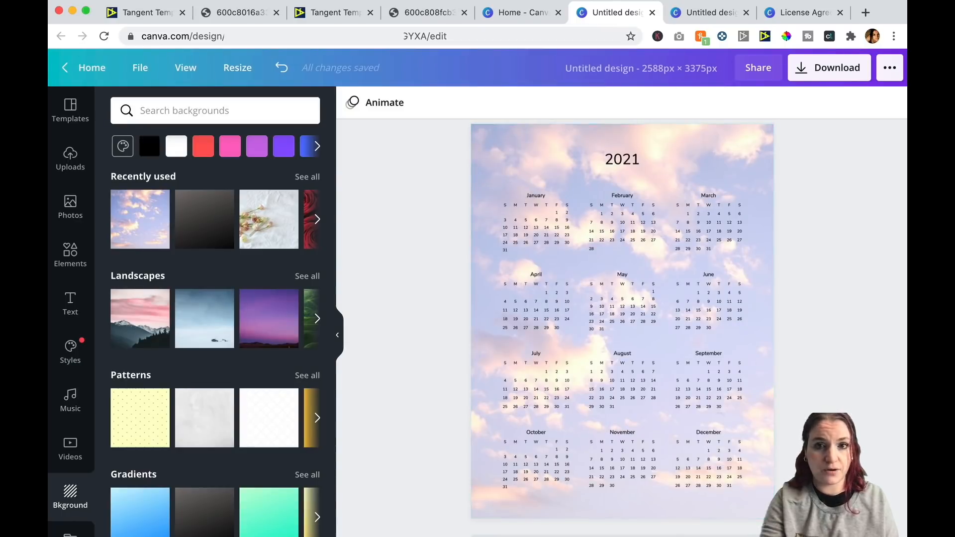
Close the finished calendar design and start a new design from 600c808fcb34a.pdf_7.png in the 600c808fcb34a.pdf_pngs folder.
{"action": "left_click", "coordinate": [652, 13]}
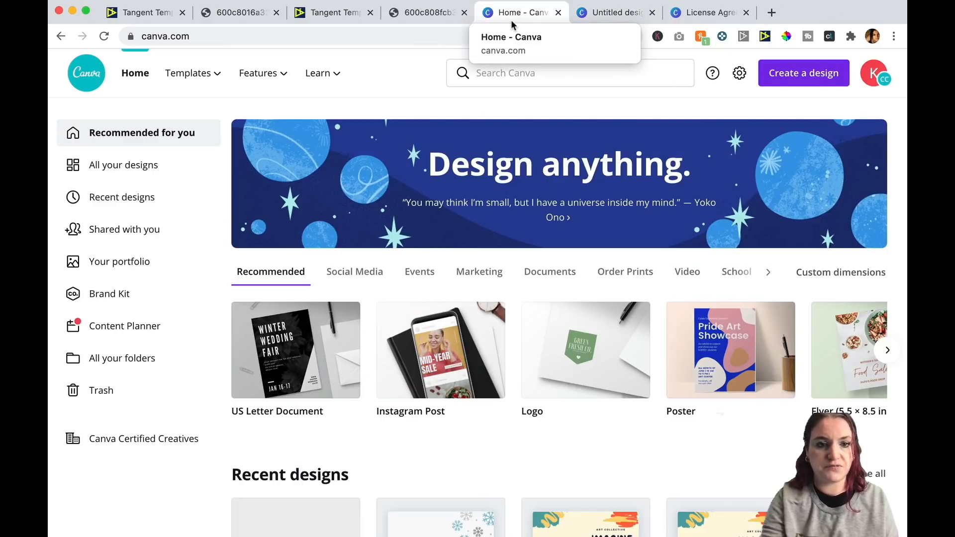
{"action": "left_click", "coordinate": [794, 75]}
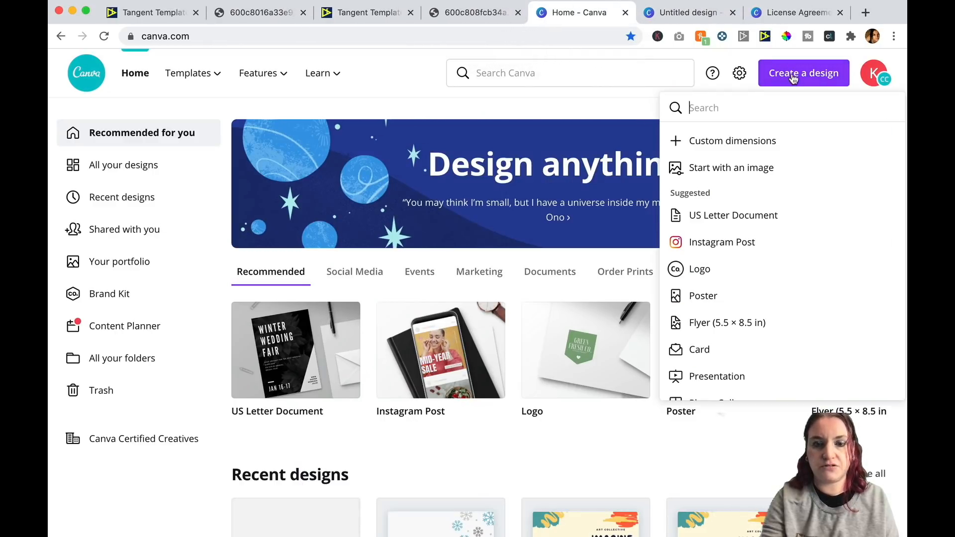
{"action": "left_click", "coordinate": [755, 169]}
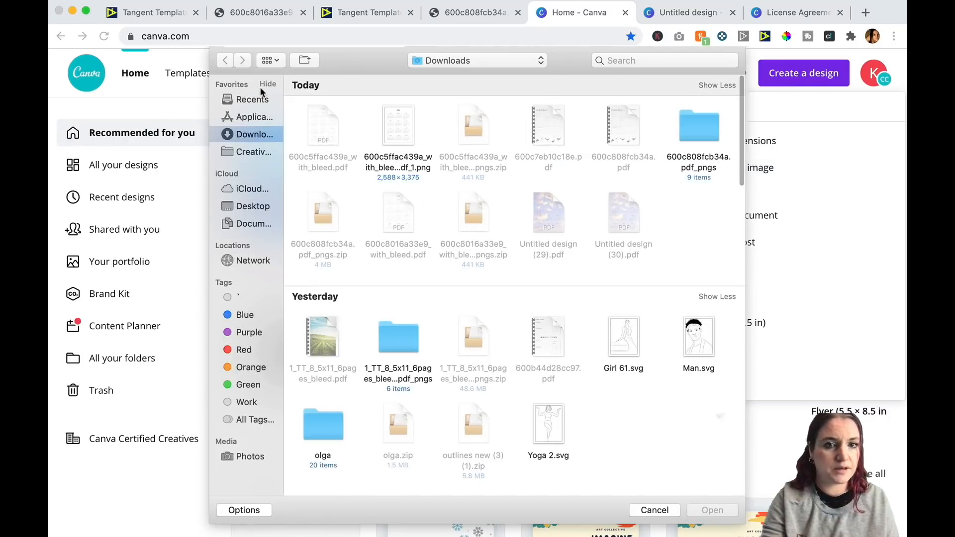
{"action": "double_click", "coordinate": [699, 128]}
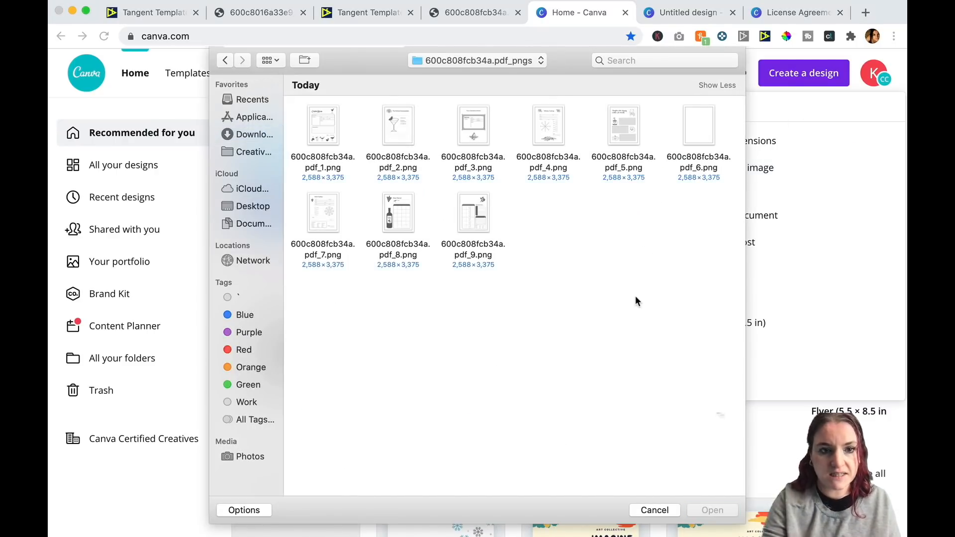
{"action": "double_click", "coordinate": [320, 221]}
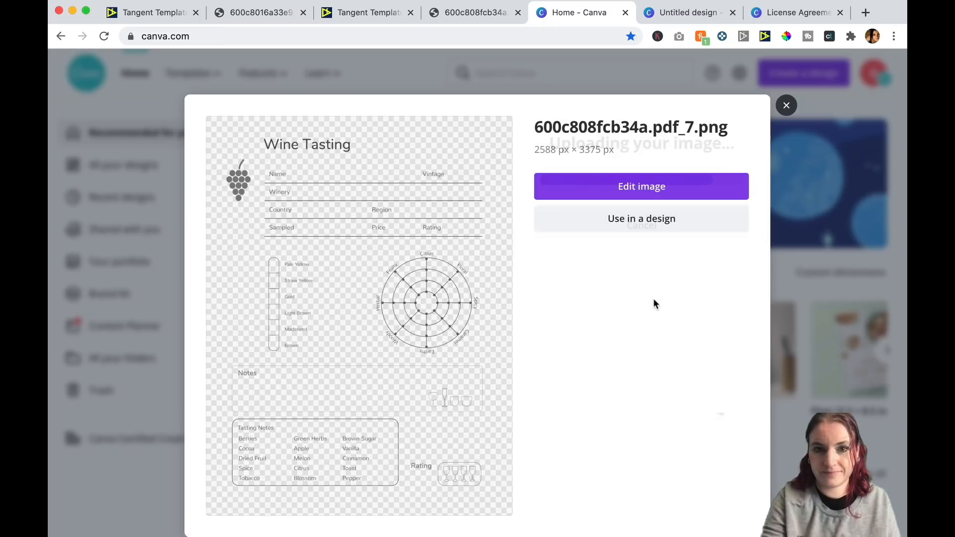
{"action": "left_click", "coordinate": [637, 185]}
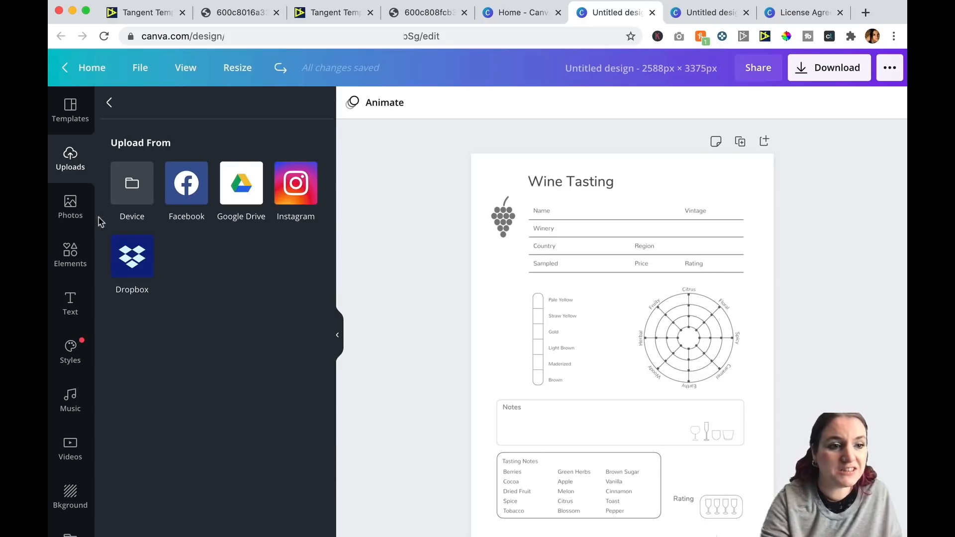
Upload the IMG_3324 photo from the Desktop and add it to the wine tasting page.
{"action": "left_click", "coordinate": [130, 184]}
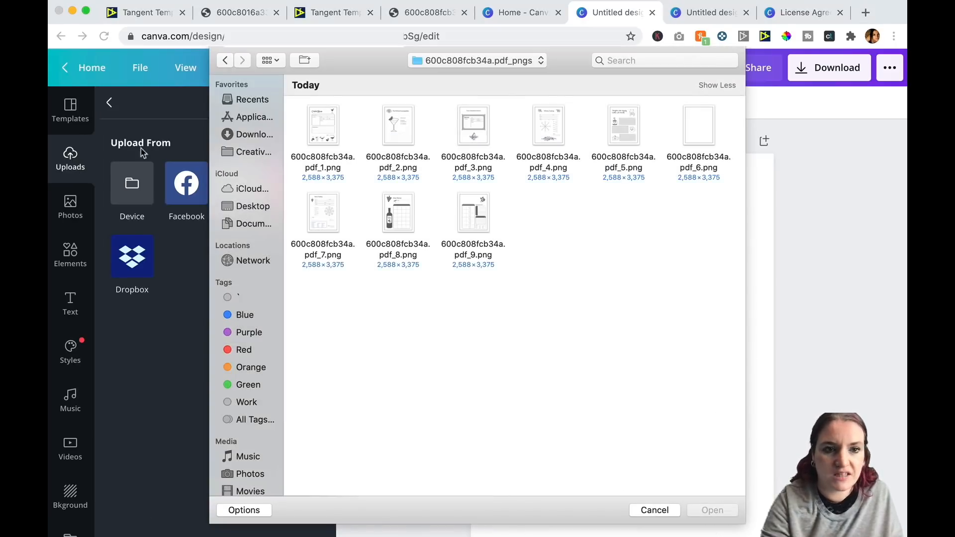
{"action": "left_click", "coordinate": [249, 206]}
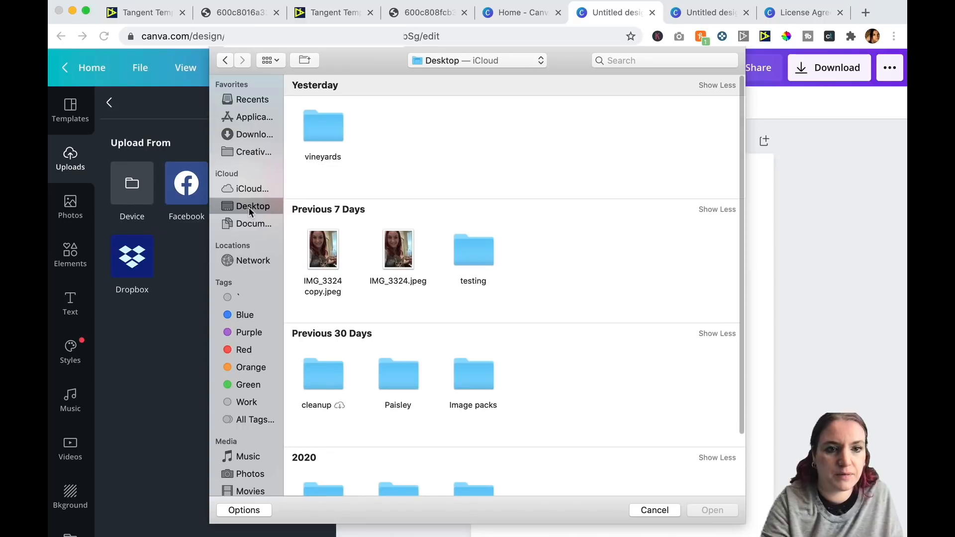
{"action": "left_click", "coordinate": [326, 248]}
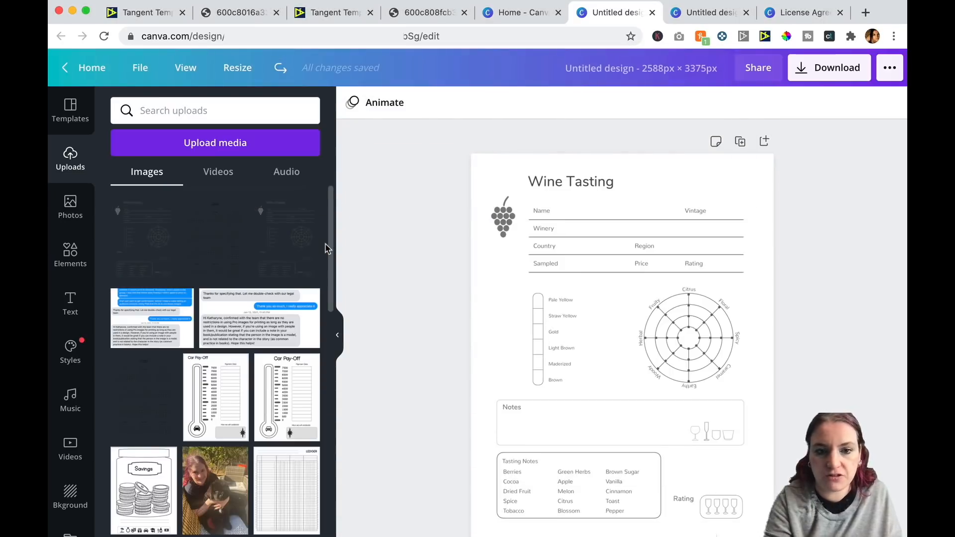
{"action": "left_click", "coordinate": [133, 241]}
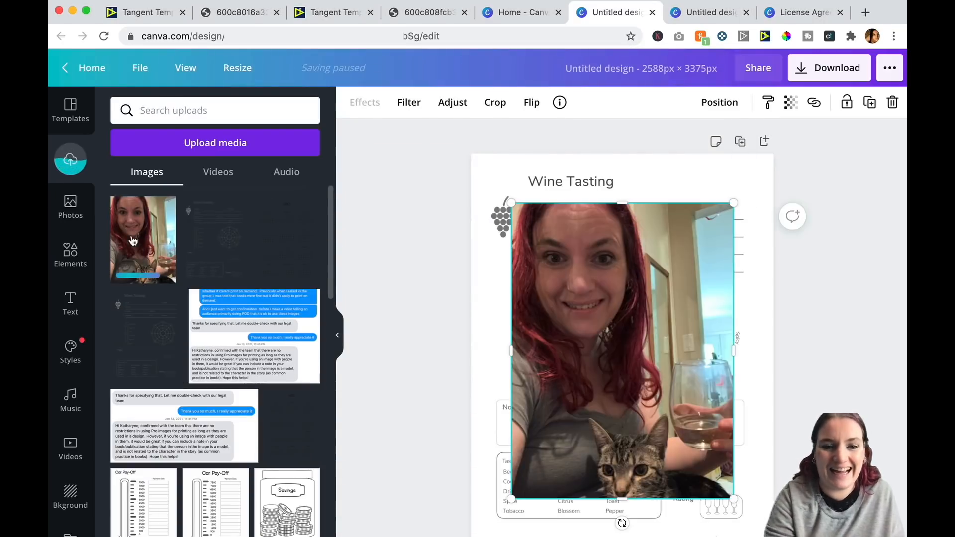
Resize the photo to about a third of the page width and place it left of the aroma wheel.
{"action": "left_click_drag", "start_coordinate": [734, 201], "coordinate": [619, 354]}
{"action": "left_click_drag", "start_coordinate": [578, 393], "coordinate": [559, 299]}
{"action": "left_click_drag", "start_coordinate": [597, 252], "coordinate": [579, 281]}
{"action": "left_click_drag", "start_coordinate": [525, 304], "coordinate": [534, 304]}
{"action": "left_click", "coordinate": [487, 308]}
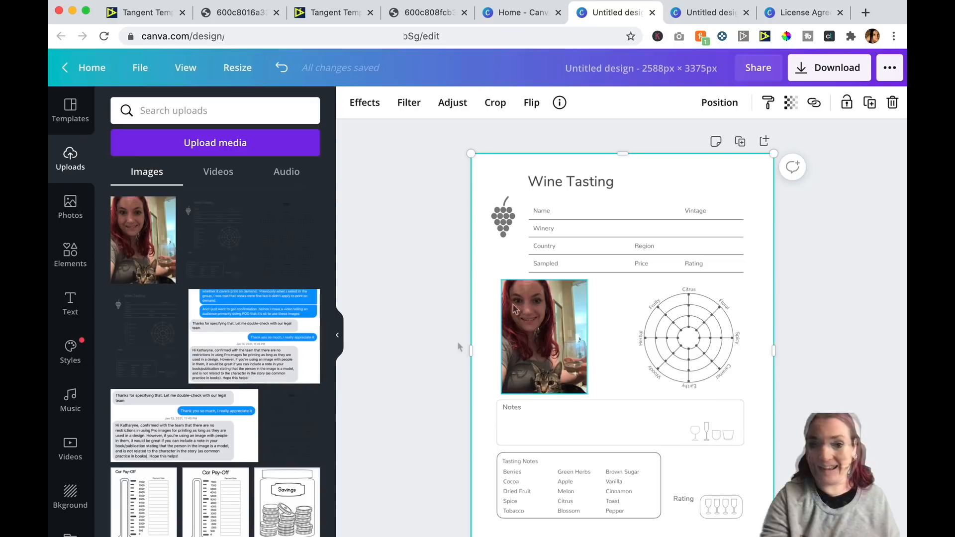
{"action": "left_click", "coordinate": [71, 493]}
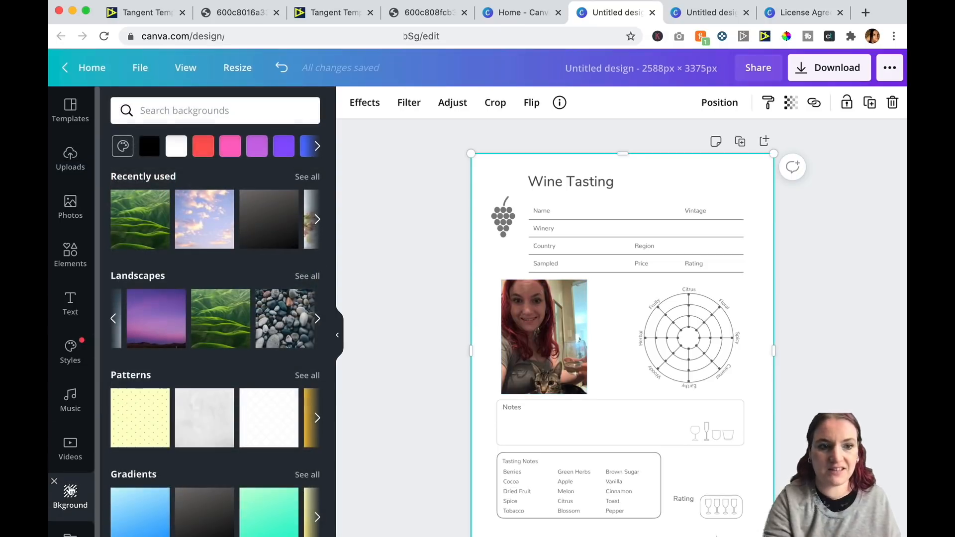
{"action": "scroll", "coordinate": [190, 427], "scroll_direction": "down", "scroll_amount": 2}
{"action": "left_click", "coordinate": [123, 330]}
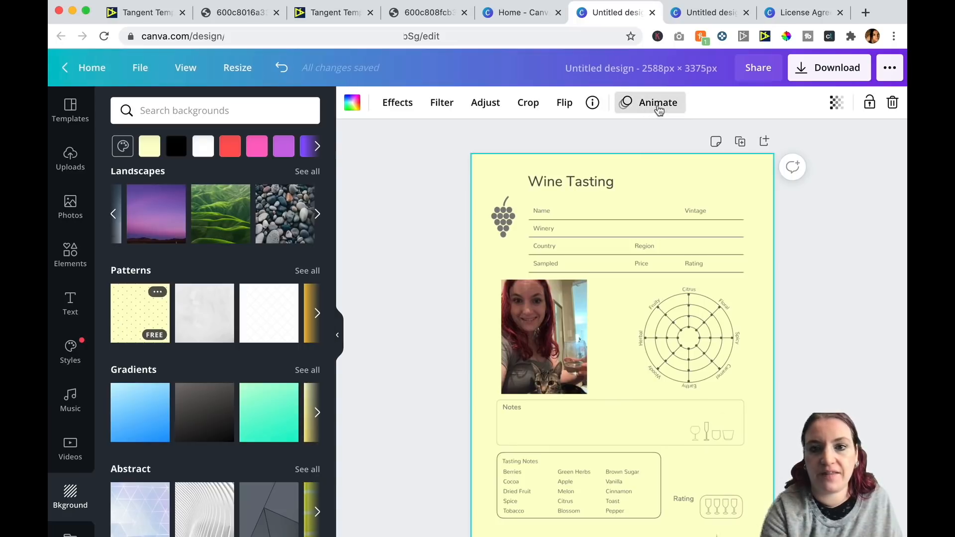
{"action": "key", "text": "ctrl+z"}
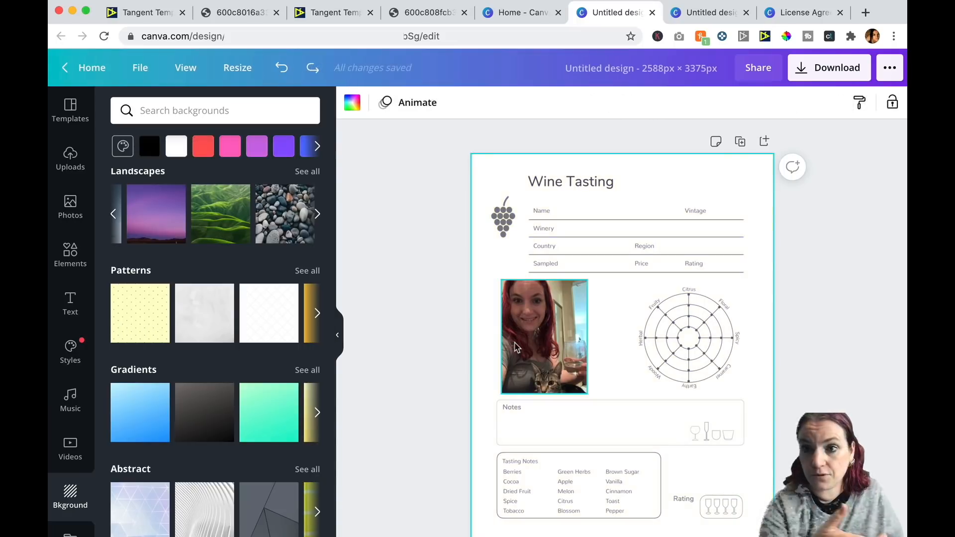
Apply the Greyscale filter to the photo.
{"action": "left_click", "coordinate": [552, 344]}
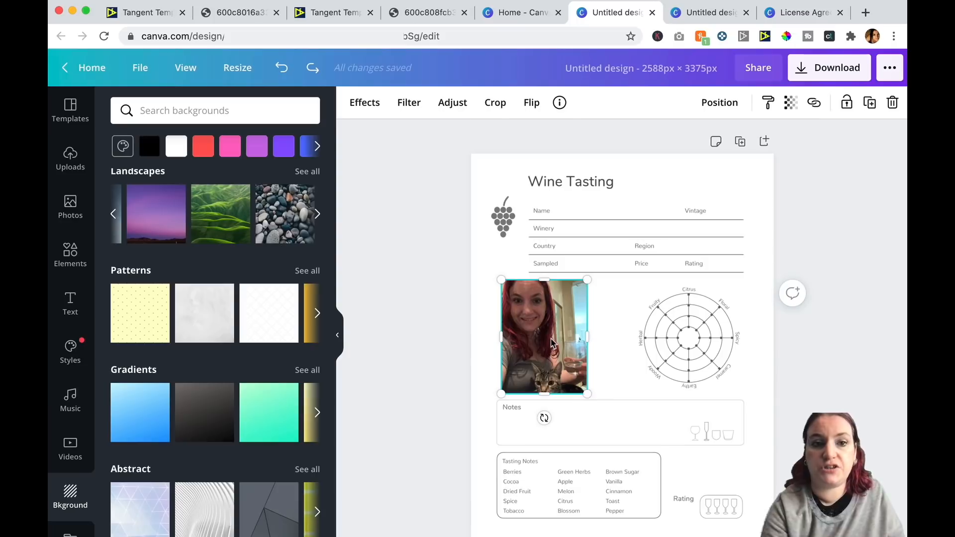
{"action": "left_click", "coordinate": [419, 110]}
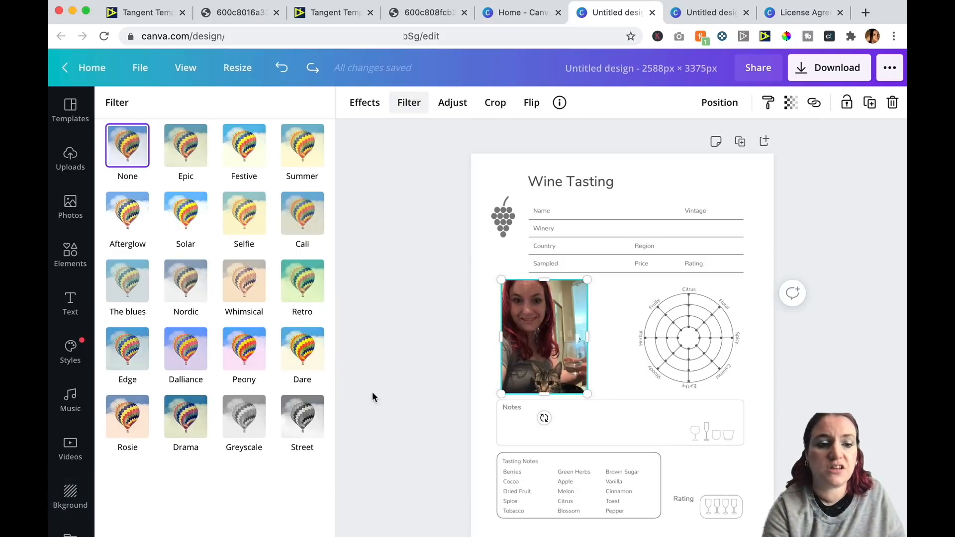
{"action": "left_click", "coordinate": [253, 423]}
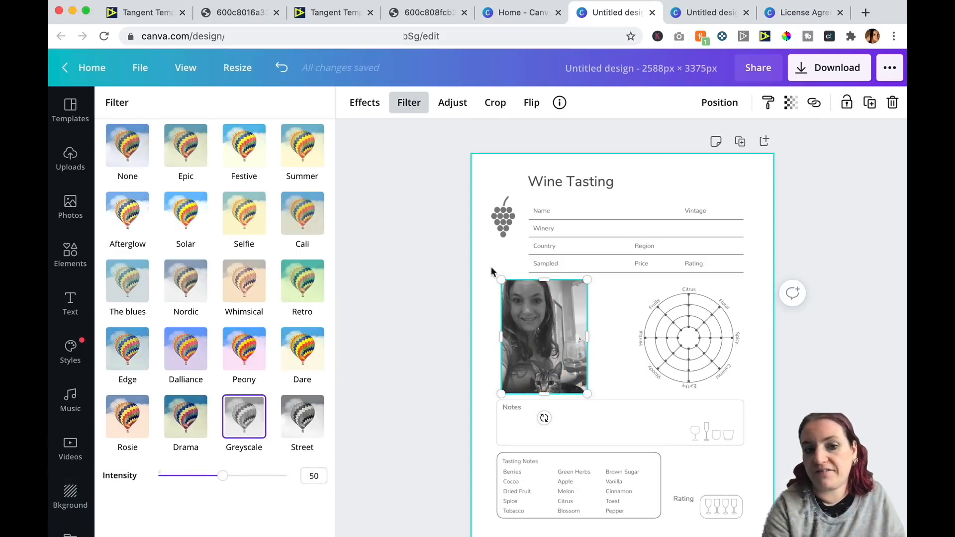
{"action": "left_click", "coordinate": [305, 423]}
{"action": "left_click", "coordinate": [262, 419]}
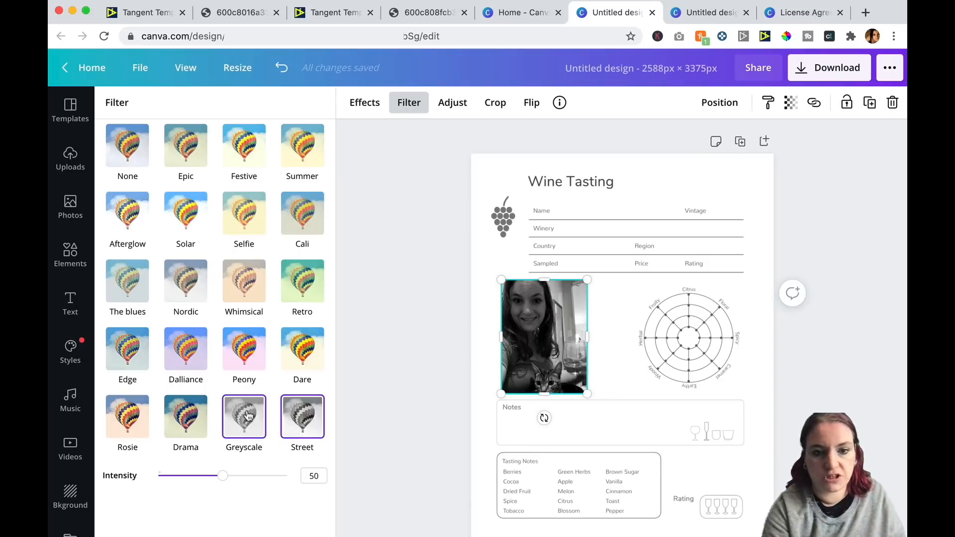
{"action": "left_click", "coordinate": [430, 356]}
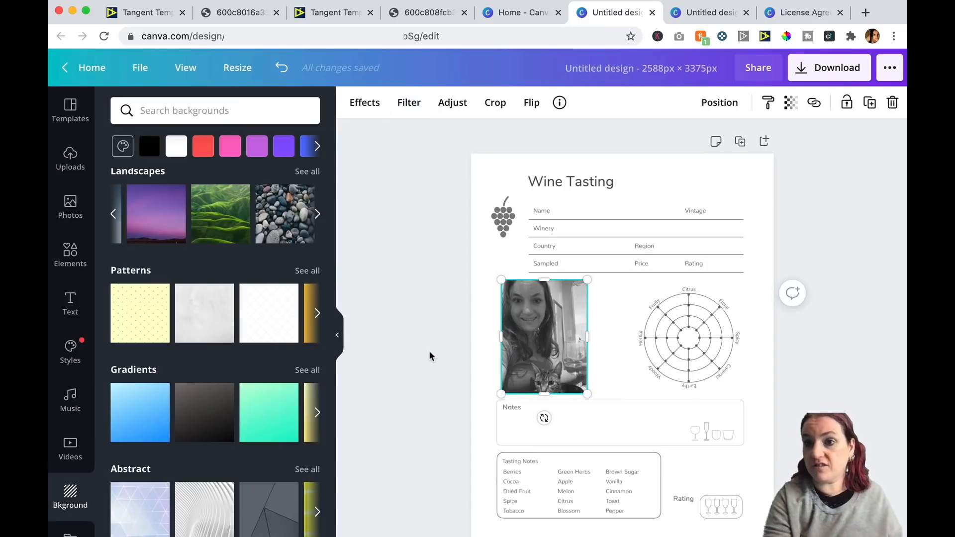
Set the page background to the yellow dotted pattern.
{"action": "left_click", "coordinate": [477, 335]}
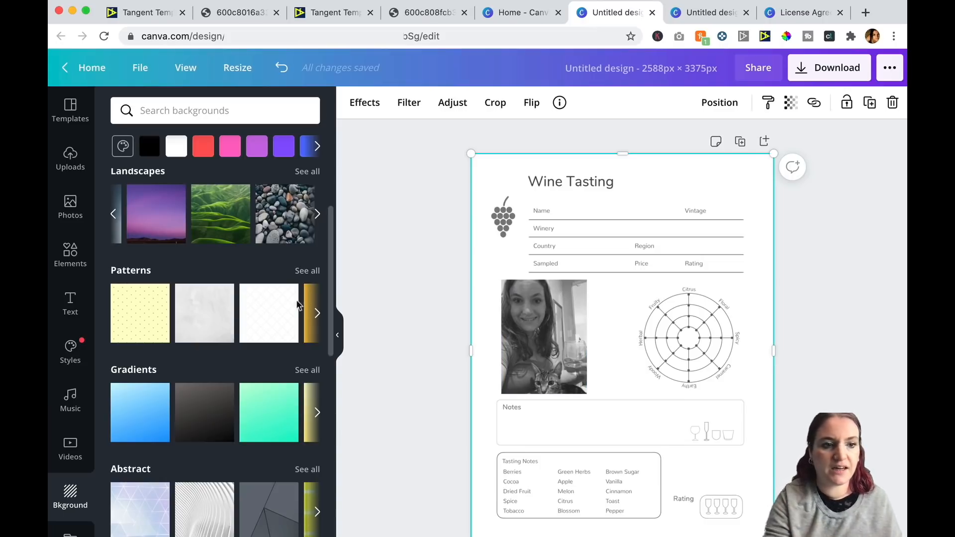
{"action": "left_click", "coordinate": [134, 321]}
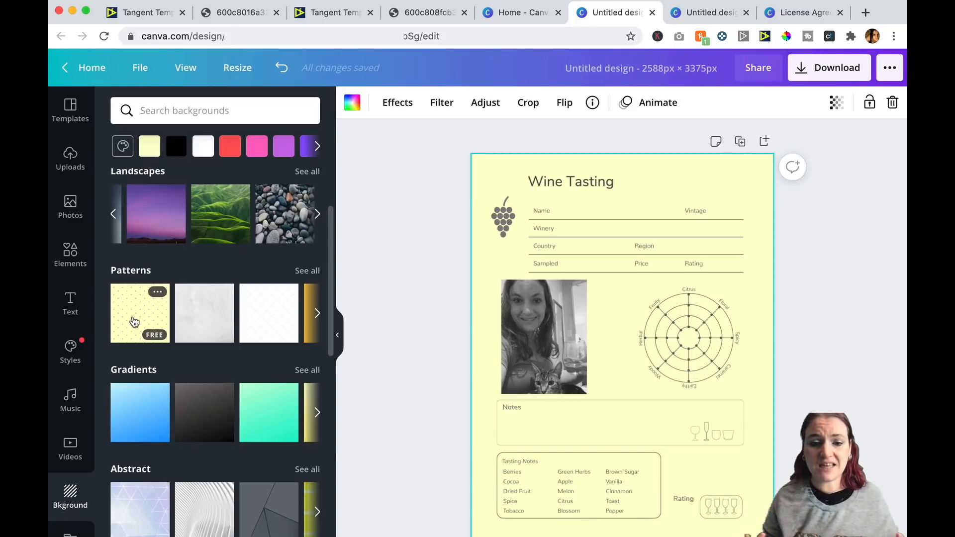
{"action": "scroll", "coordinate": [134, 321], "scroll_direction": "down", "scroll_amount": 6}
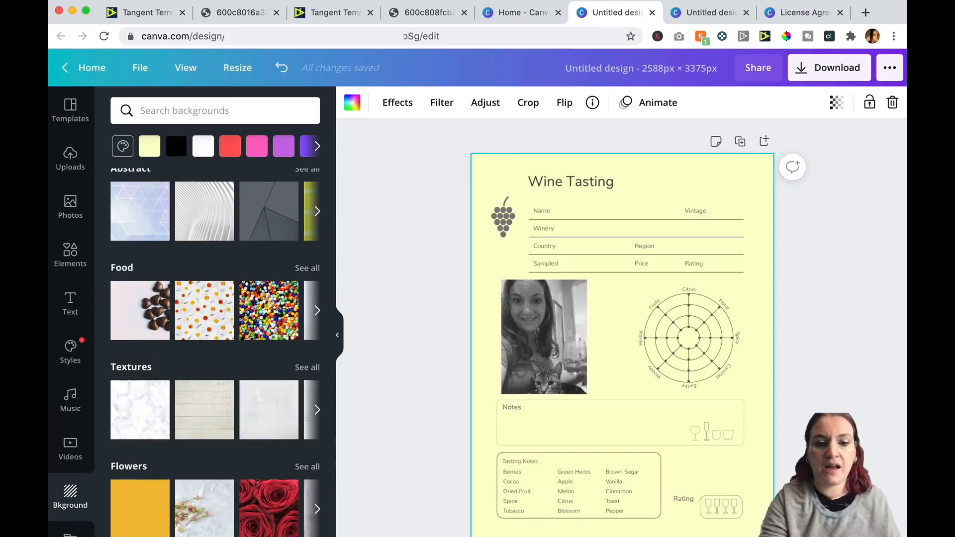
Add a second page and place 600c808fcb34a.pdf_8.png from the pdf_pngs folder on it.
{"action": "key", "text": "super+Return"}
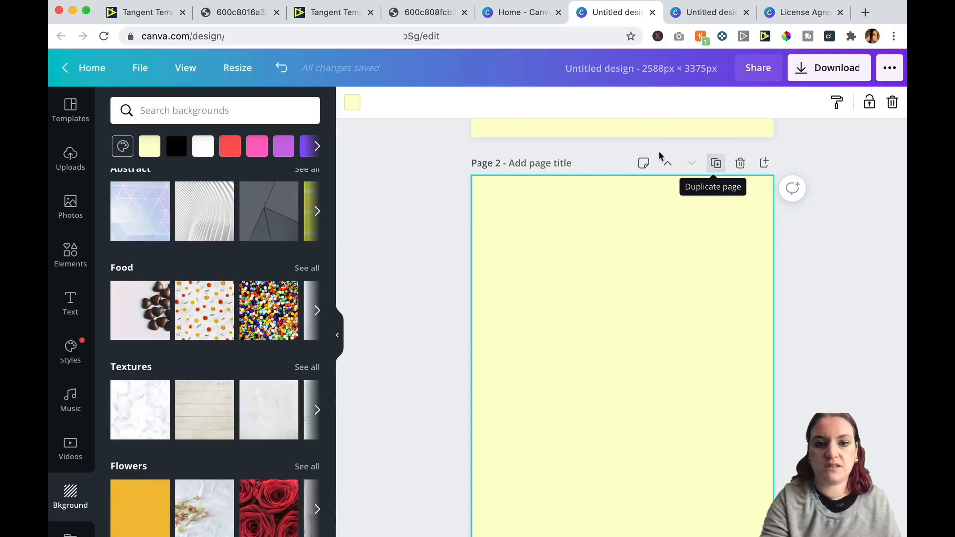
{"action": "left_click", "coordinate": [70, 158]}
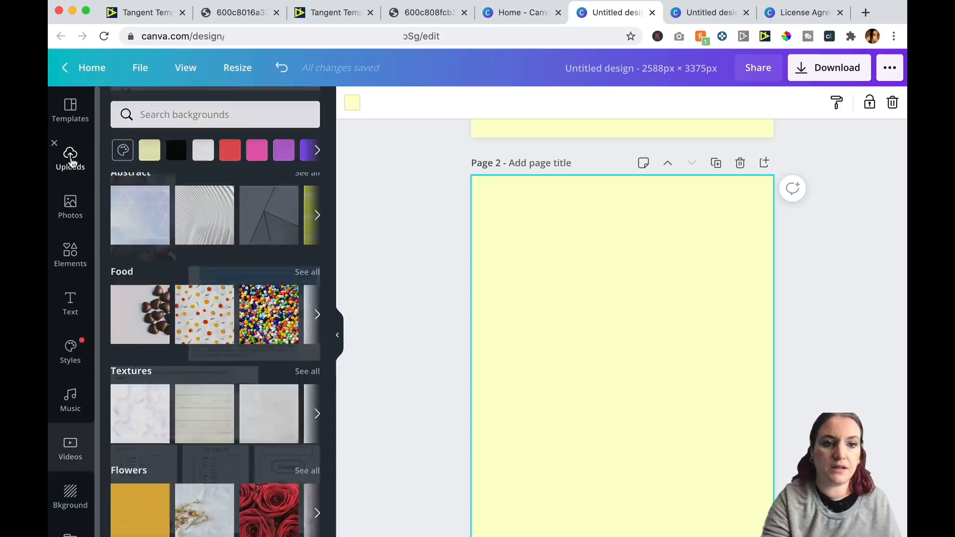
{"action": "left_click", "coordinate": [230, 140]}
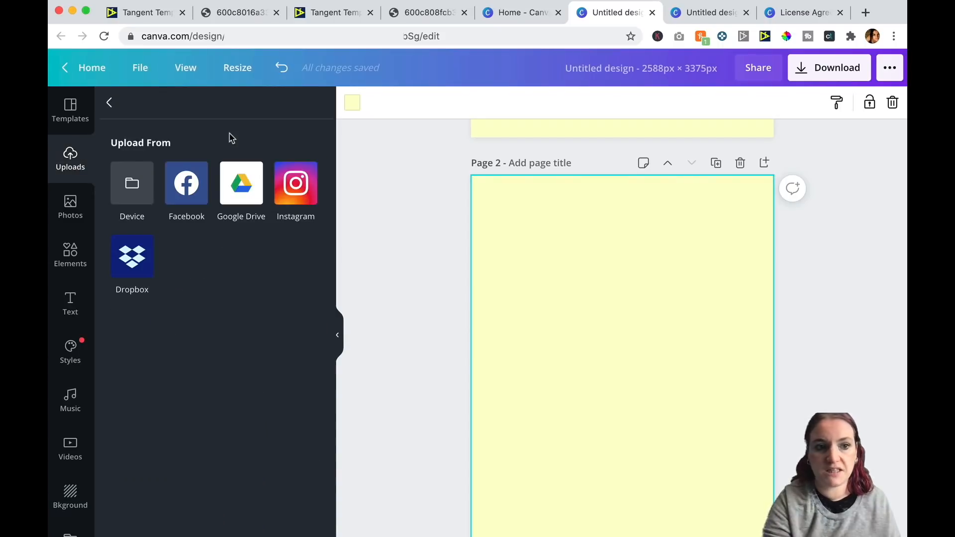
{"action": "left_click", "coordinate": [118, 198]}
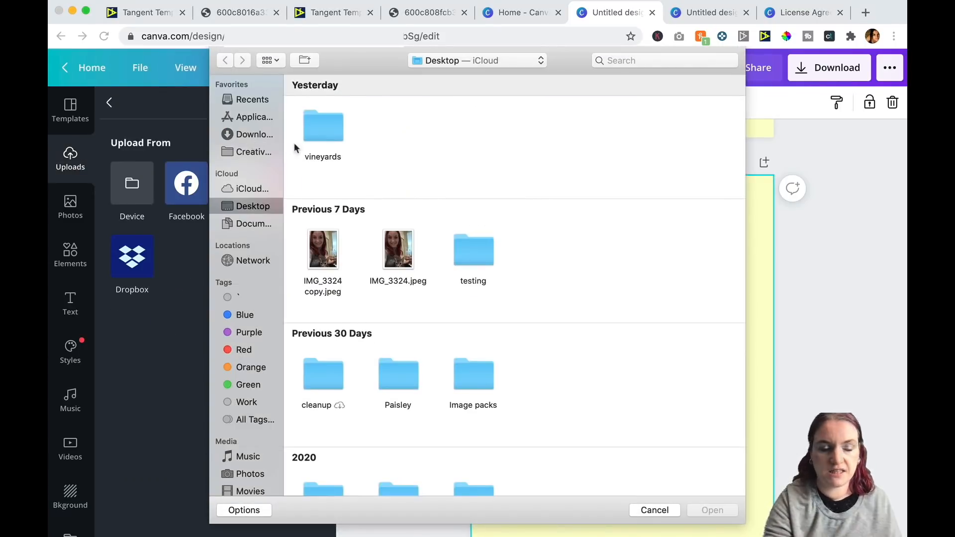
{"action": "left_click", "coordinate": [261, 135]}
{"action": "double_click", "coordinate": [717, 139]}
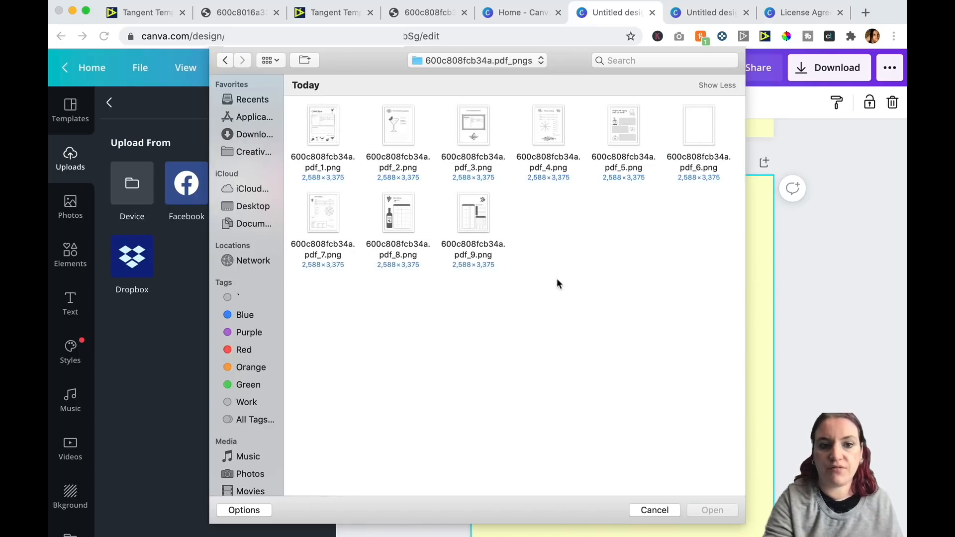
{"action": "double_click", "coordinate": [386, 207]}
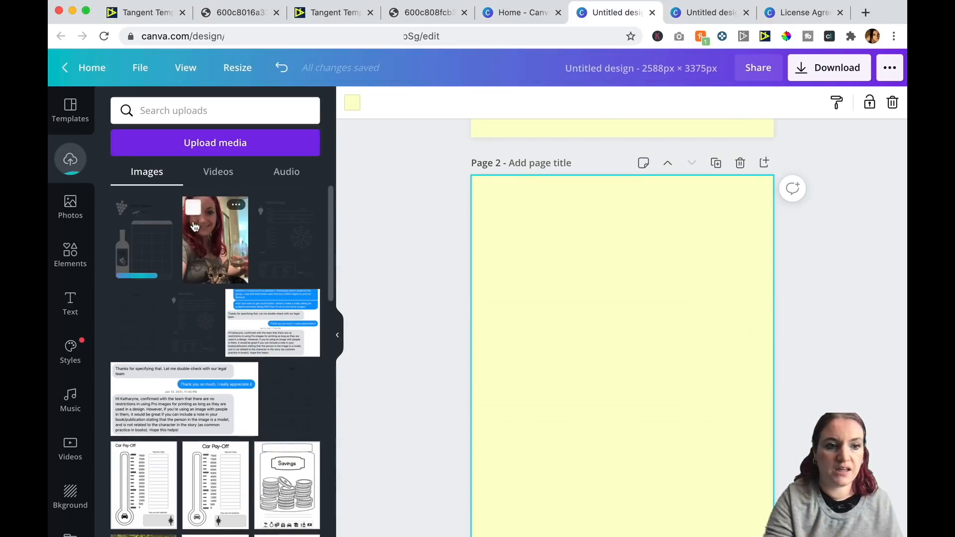
{"action": "left_click", "coordinate": [138, 237]}
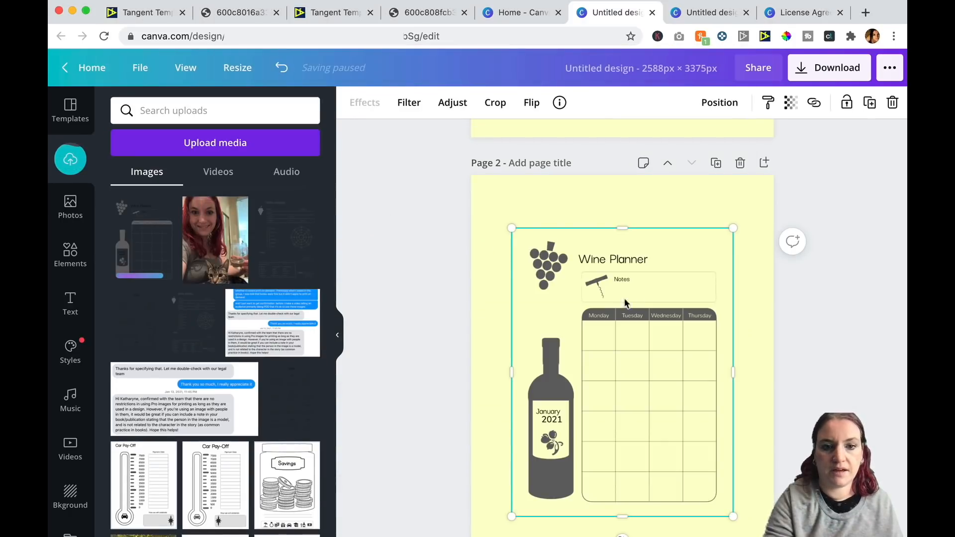
Enlarge the Wine Planner image so it fills the whole second page.
{"action": "left_click_drag", "start_coordinate": [502, 219], "coordinate": [472, 174]}
{"action": "left_click_drag", "start_coordinate": [734, 518], "coordinate": [773, 536]}
{"action": "scroll", "coordinate": [826, 353], "scroll_direction": "down", "scroll_amount": 2}
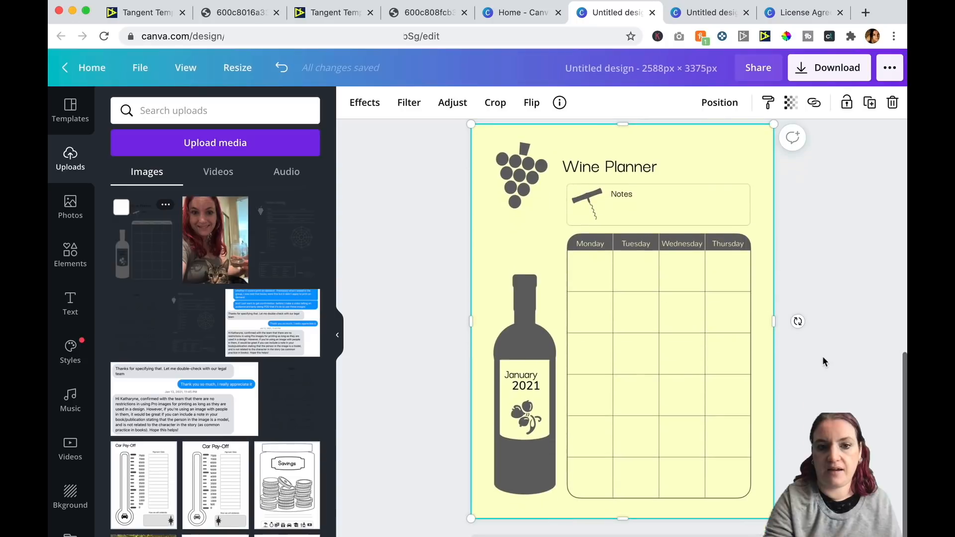
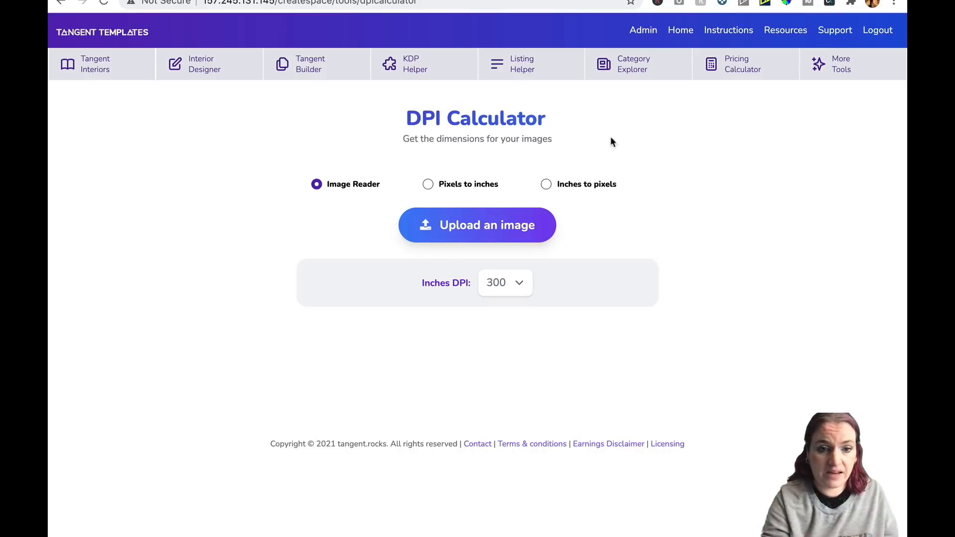
Upload the IMG_3324 copy.jpeg photo to the DPI Calculator's Image Reader and scroll to its dimensions.
{"action": "left_click", "coordinate": [496, 242]}
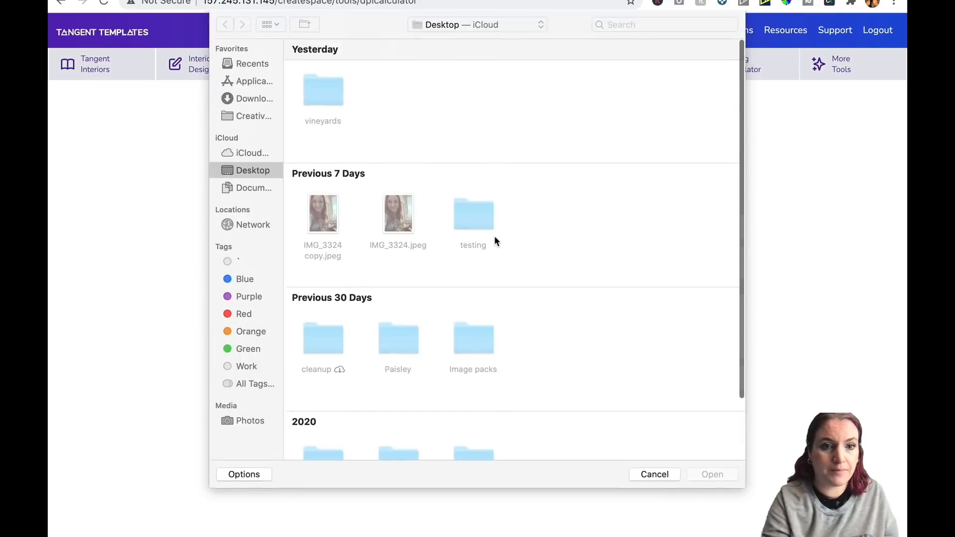
{"action": "double_click", "coordinate": [319, 214]}
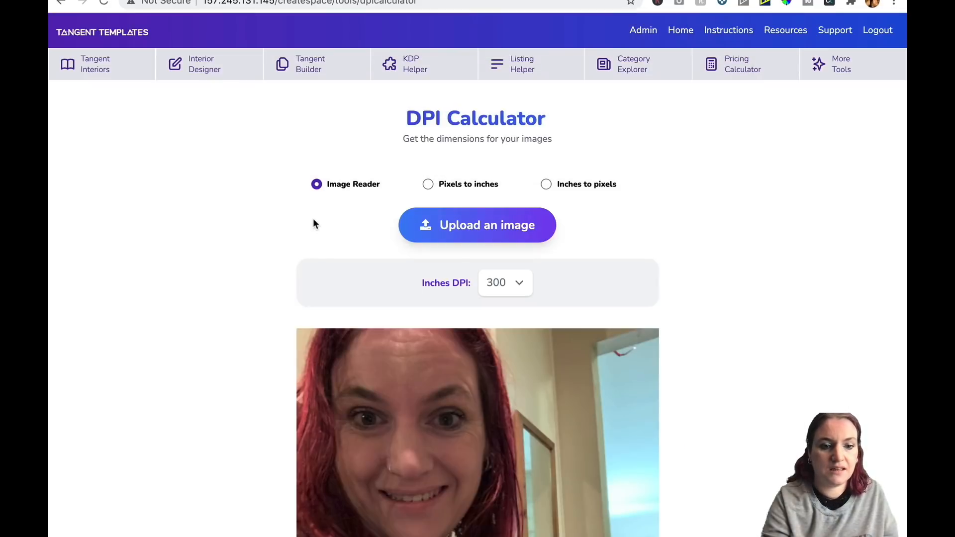
{"action": "scroll", "coordinate": [182, 307], "scroll_direction": "down", "scroll_amount": 5}
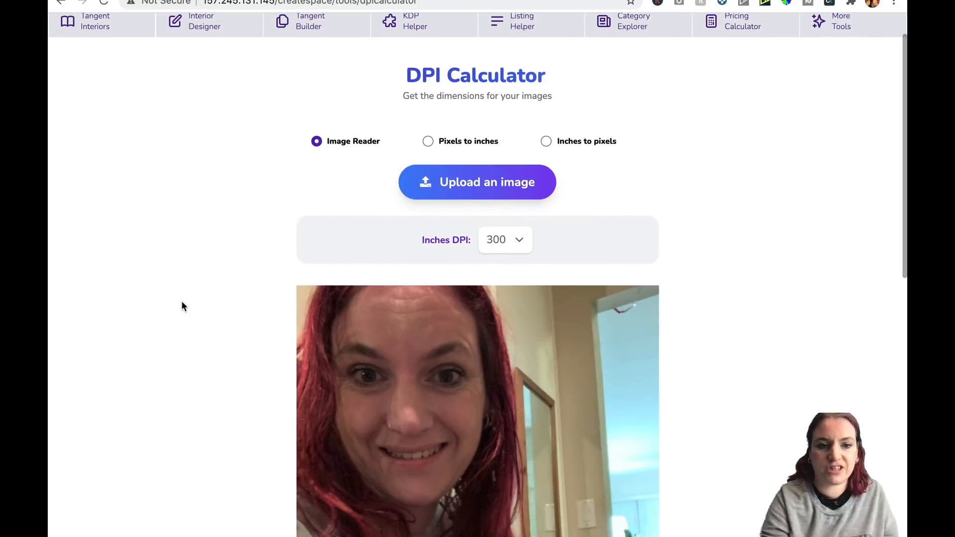
{"action": "scroll", "coordinate": [182, 304], "scroll_direction": "down", "scroll_amount": 15}
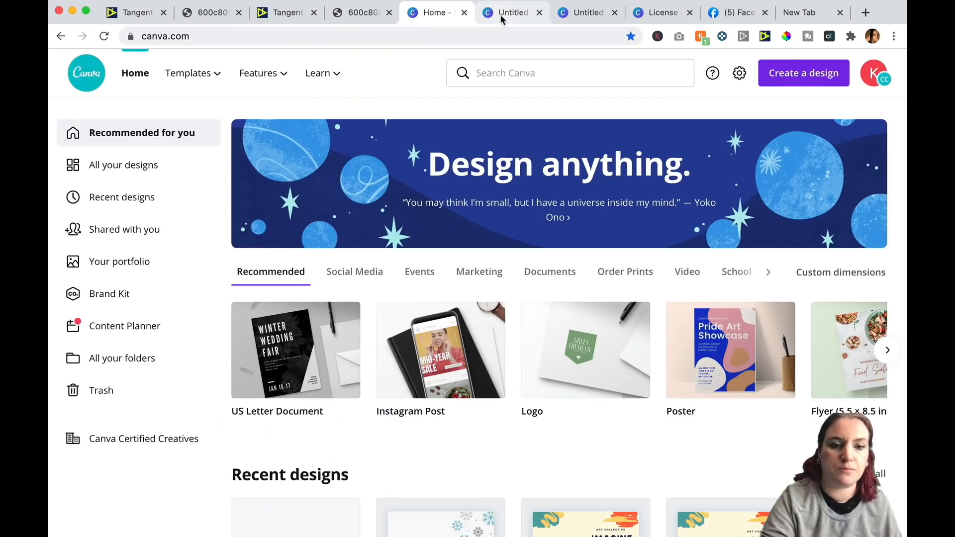
Close the old Canva design tabs and open the Create a design menu on the Canva home page.
{"action": "left_click", "coordinate": [501, 14]}
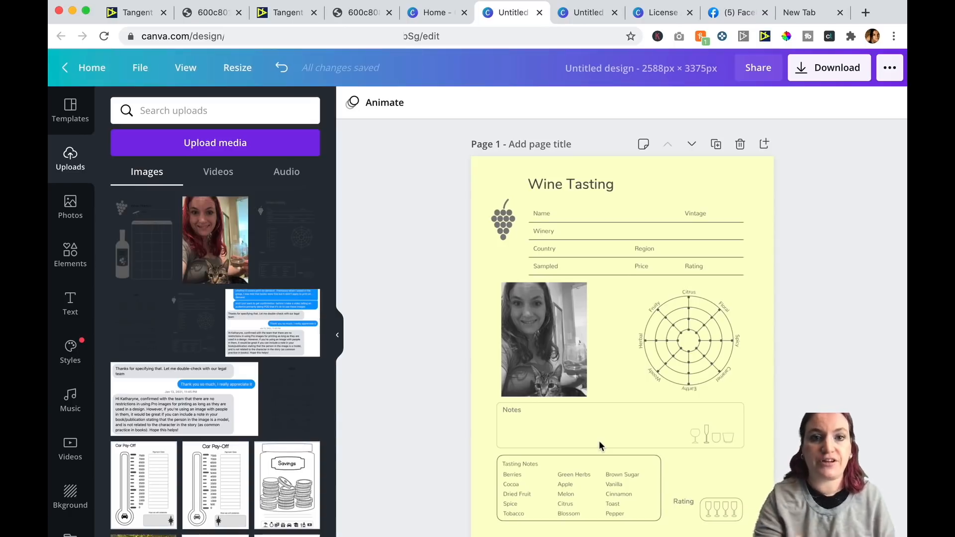
{"action": "left_click", "coordinate": [539, 13]}
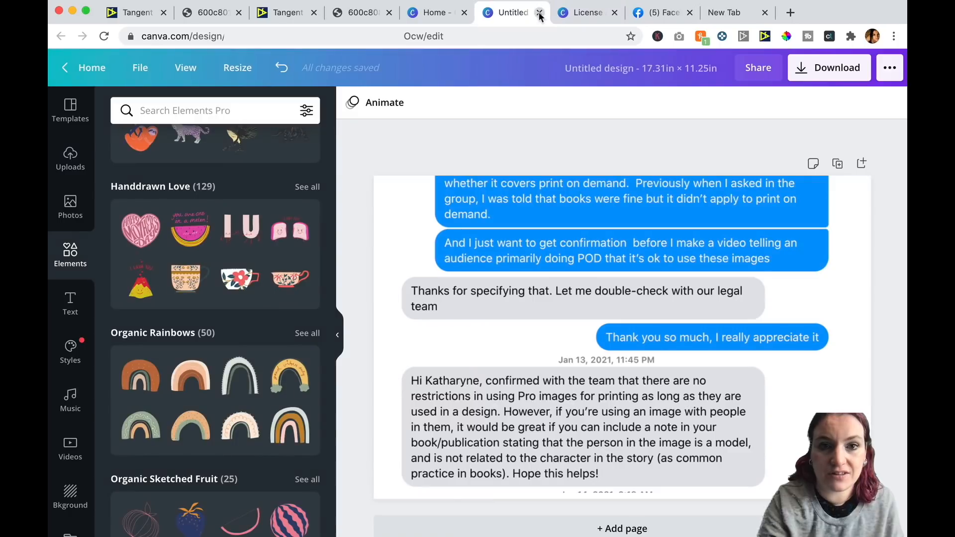
{"action": "left_click", "coordinate": [540, 12]}
{"action": "left_click", "coordinate": [539, 12]}
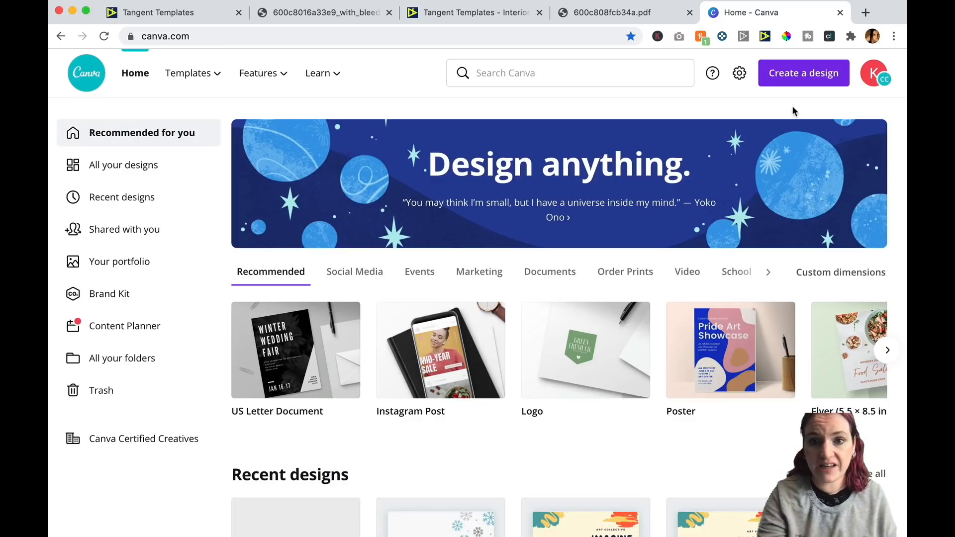
{"action": "left_click", "coordinate": [802, 68]}
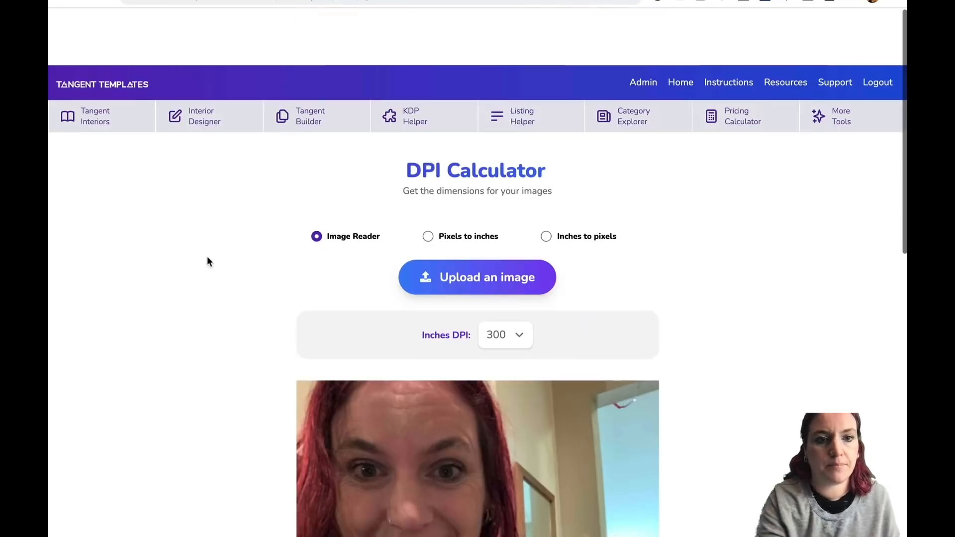
{"action": "scroll", "coordinate": [207, 256], "scroll_direction": "down", "scroll_amount": 1}
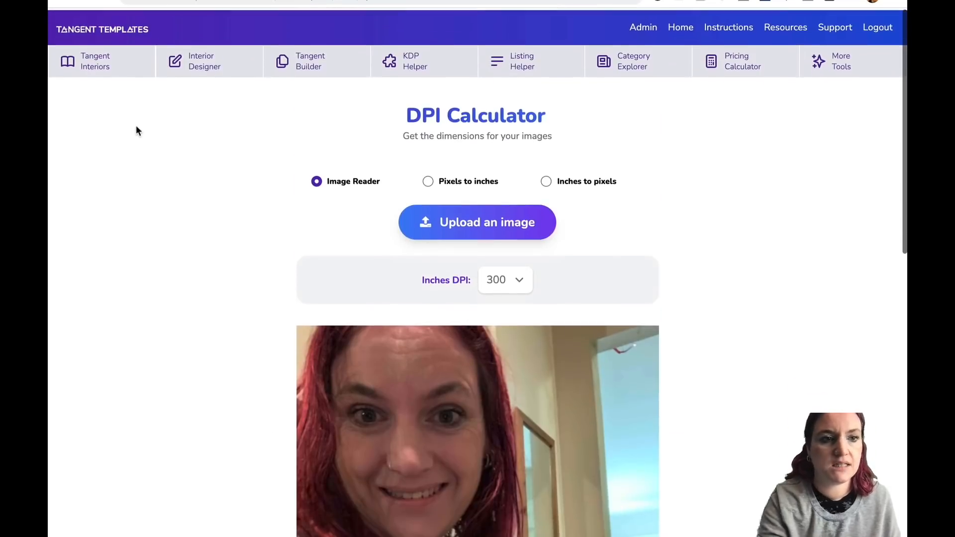
Open KDP Helper and choose the 8.5 x 11 trim size.
{"action": "left_click", "coordinate": [405, 70]}
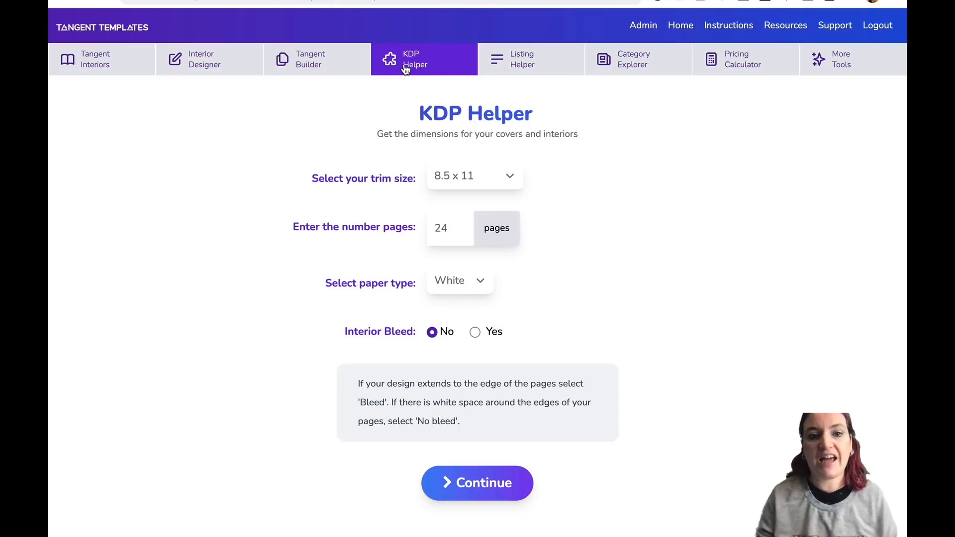
{"action": "left_click", "coordinate": [495, 178]}
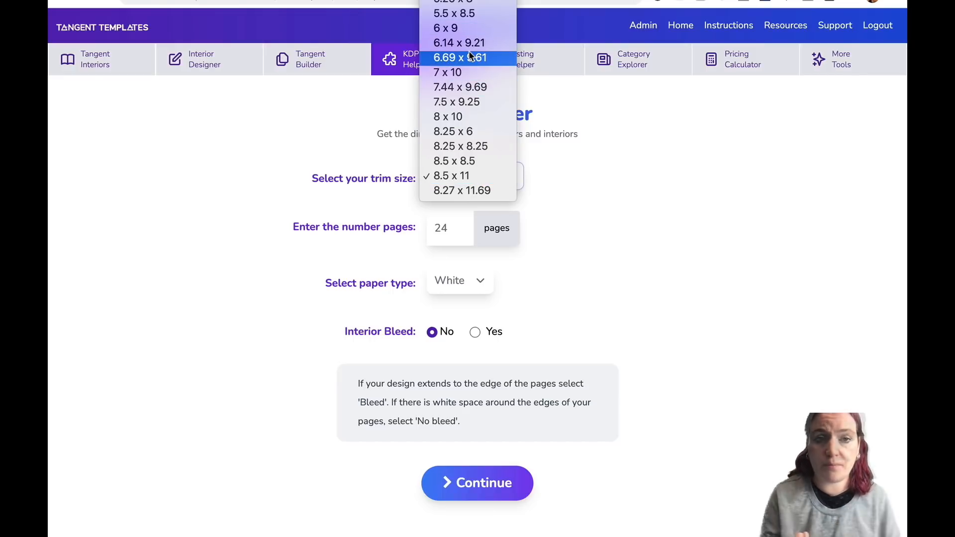
{"action": "left_click", "coordinate": [465, 175]}
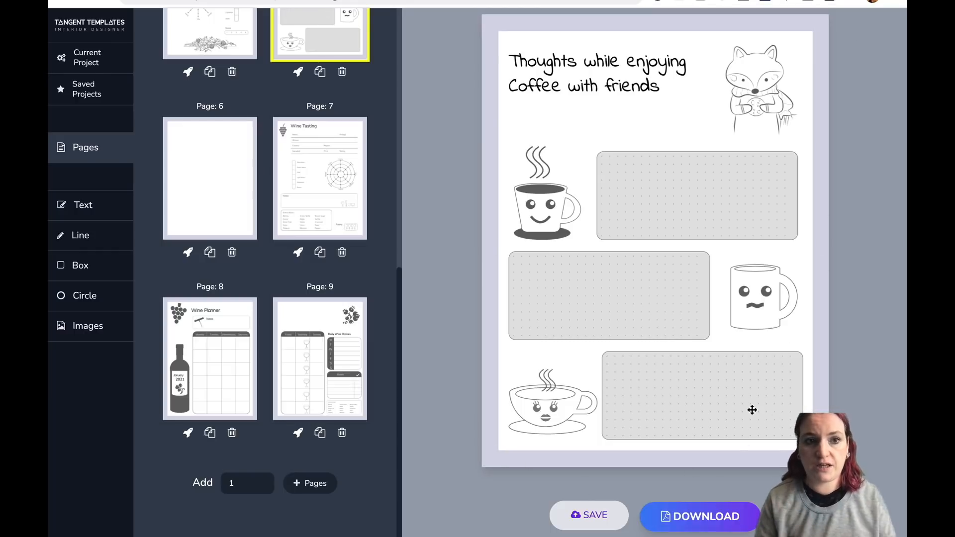
Add one ruled page to the Interior Designer project.
{"action": "left_click", "coordinate": [330, 483]}
{"action": "left_click", "coordinate": [410, 175]}
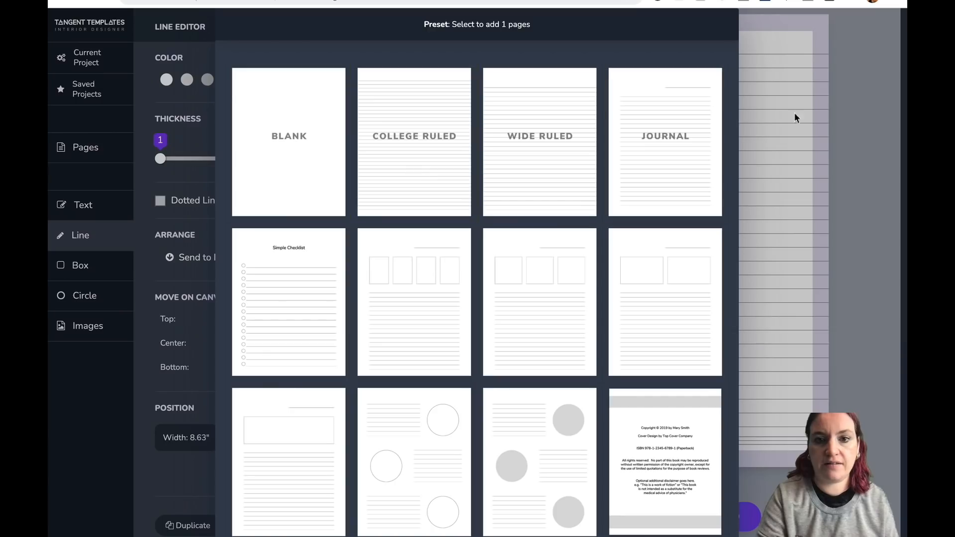
{"action": "left_click", "coordinate": [835, 144]}
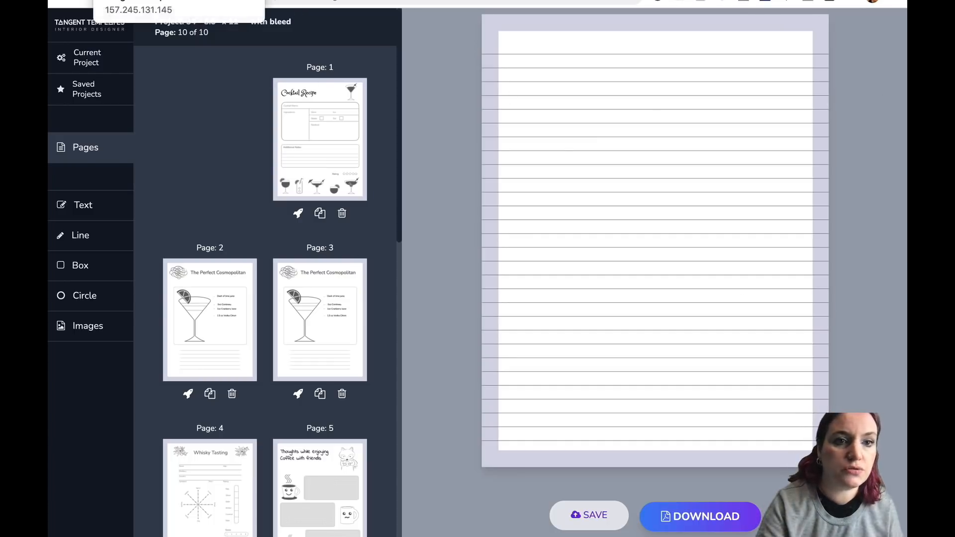
Set the number of pages to 100 in KDP Helper.
{"action": "left_click", "coordinate": [139, 0]}
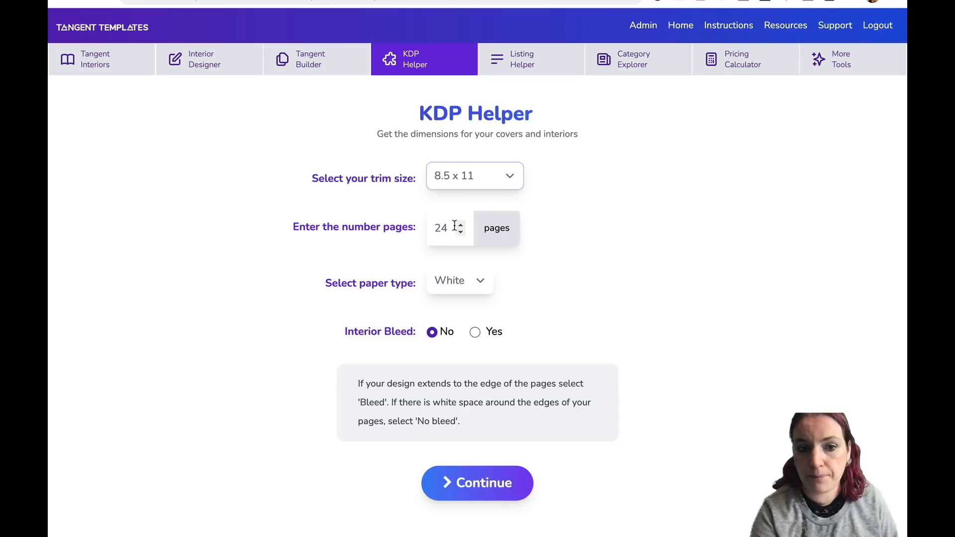
{"action": "key", "text": "Tab"}
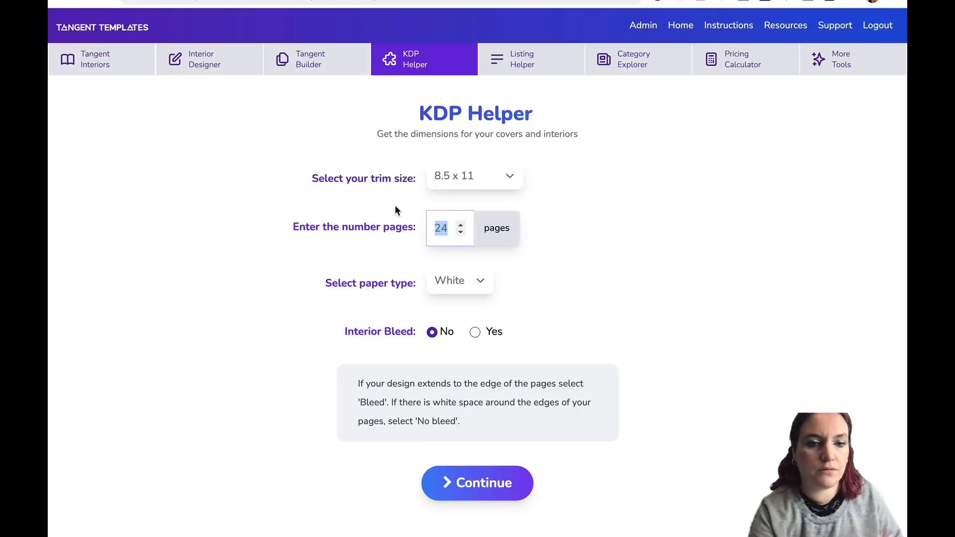
{"action": "type", "text": "100"}
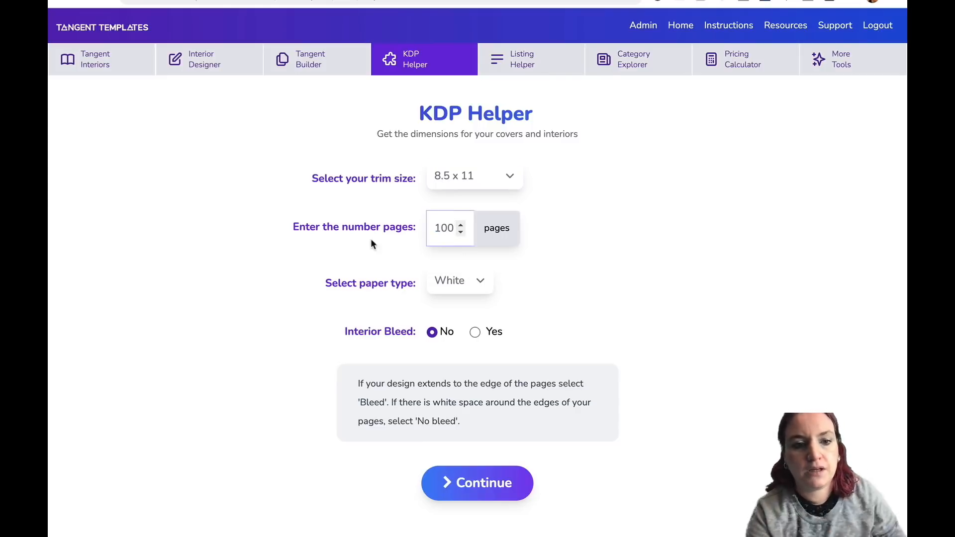
Keep White paper, set Interior Bleed to Yes, and continue to the dimensions.
{"action": "left_click", "coordinate": [396, 298]}
{"action": "left_click", "coordinate": [481, 282]}
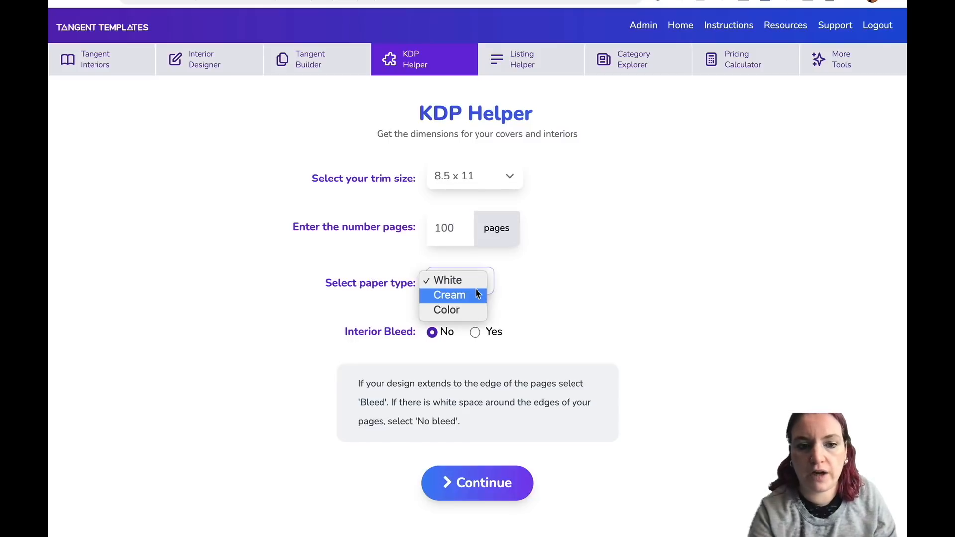
{"action": "left_click", "coordinate": [532, 273]}
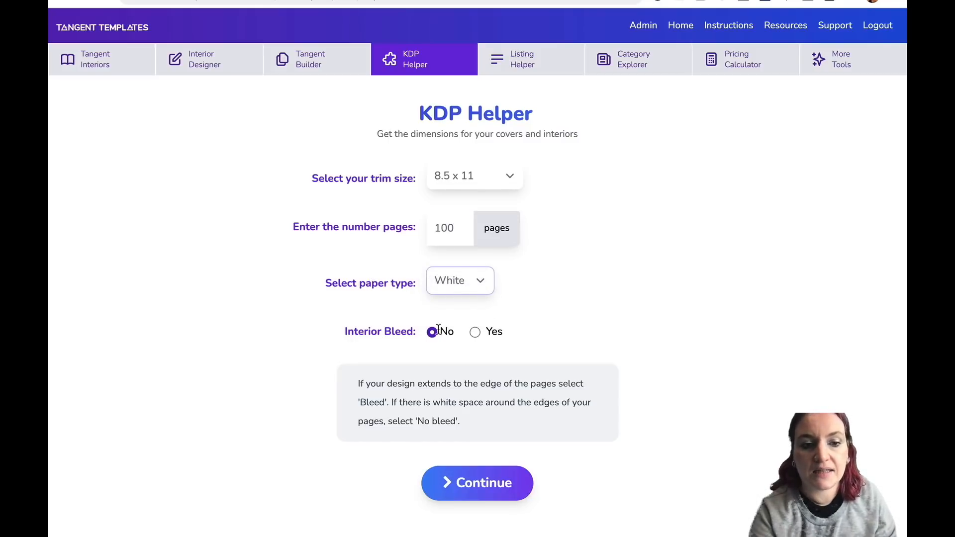
{"action": "left_click", "coordinate": [476, 333]}
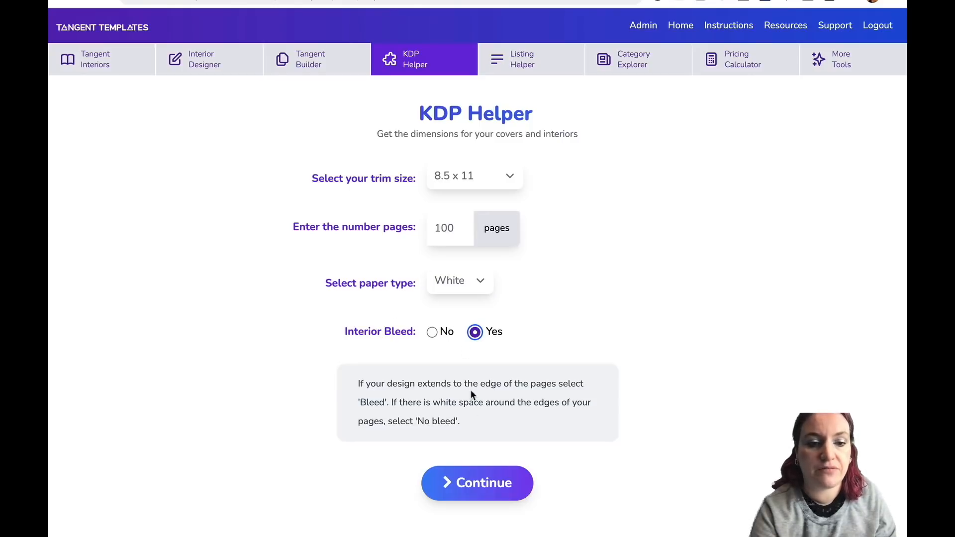
{"action": "left_click", "coordinate": [490, 480]}
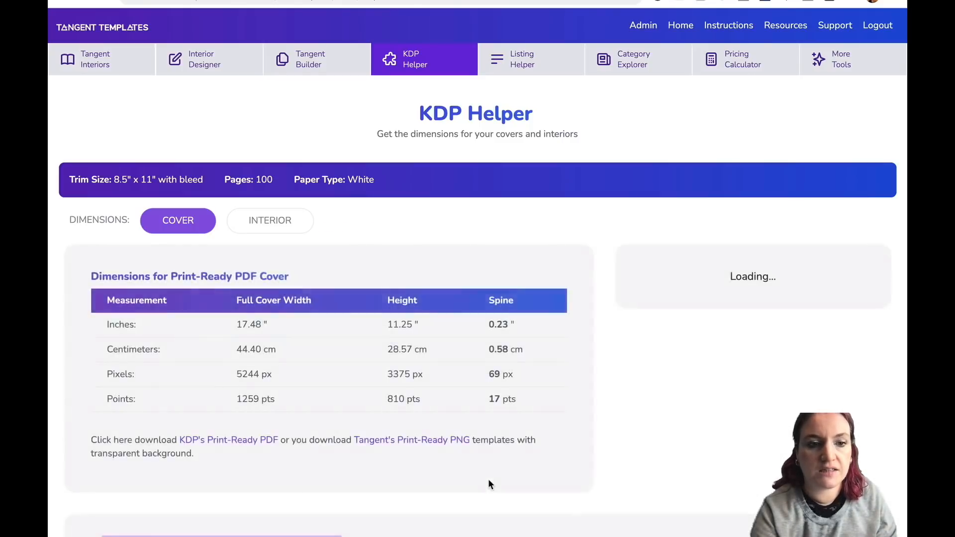
Switch to the Interior dimensions and review the page size recommended for Canva.
{"action": "scroll", "coordinate": [443, 244], "scroll_direction": "down", "scroll_amount": 1}
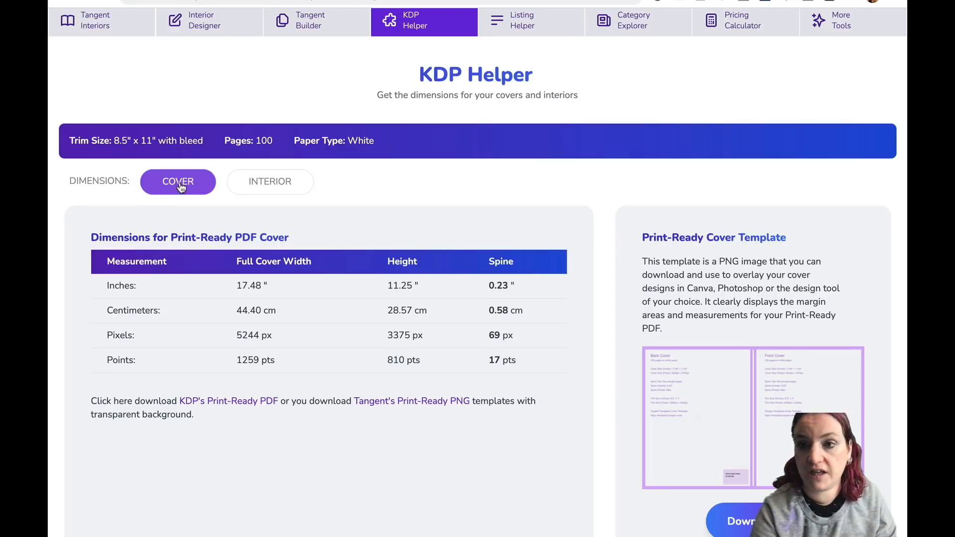
{"action": "left_click", "coordinate": [258, 189]}
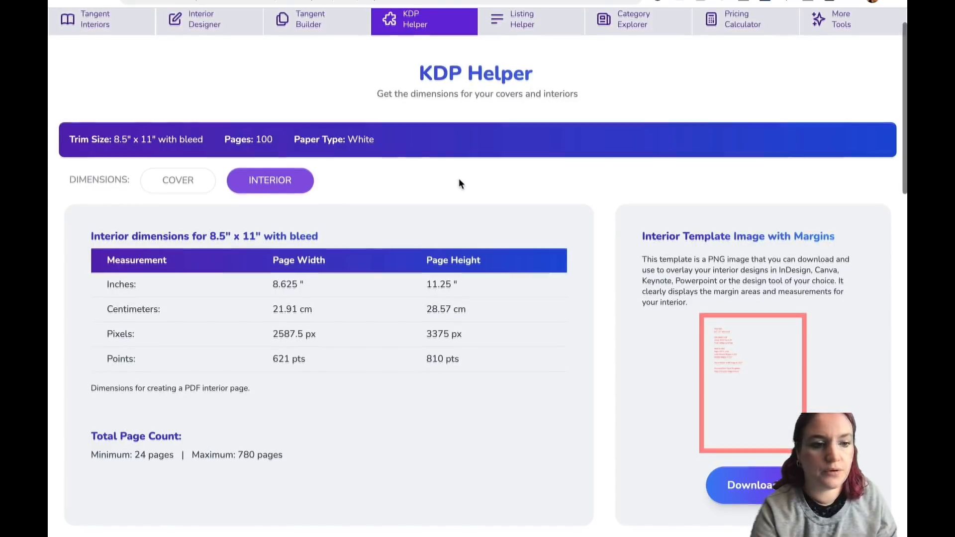
{"action": "scroll", "coordinate": [459, 178], "scroll_direction": "down", "scroll_amount": 10}
{"action": "scroll", "coordinate": [458, 182], "scroll_direction": "down", "scroll_amount": 6}
{"action": "scroll", "coordinate": [326, 106], "scroll_direction": "up", "scroll_amount": 3}
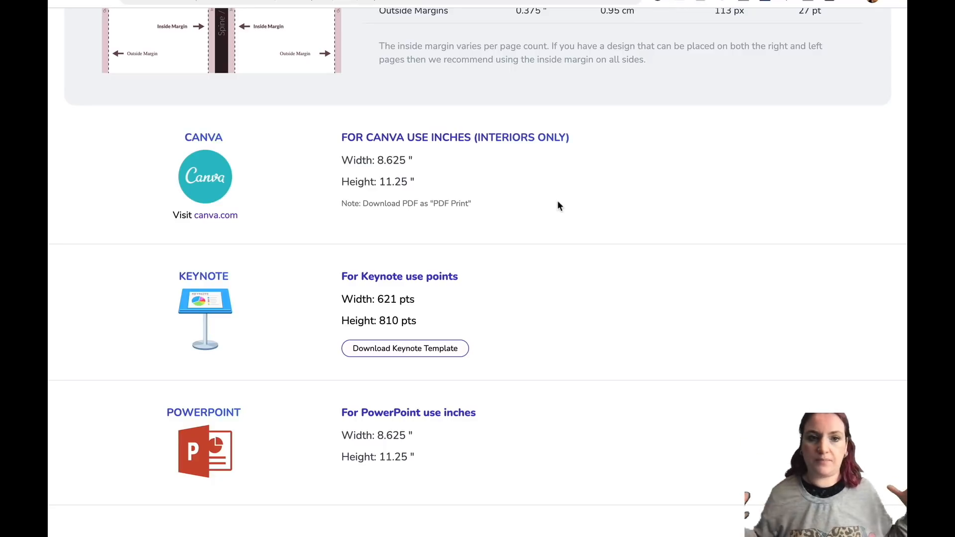
{"action": "scroll", "coordinate": [557, 206], "scroll_direction": "up", "scroll_amount": 3}
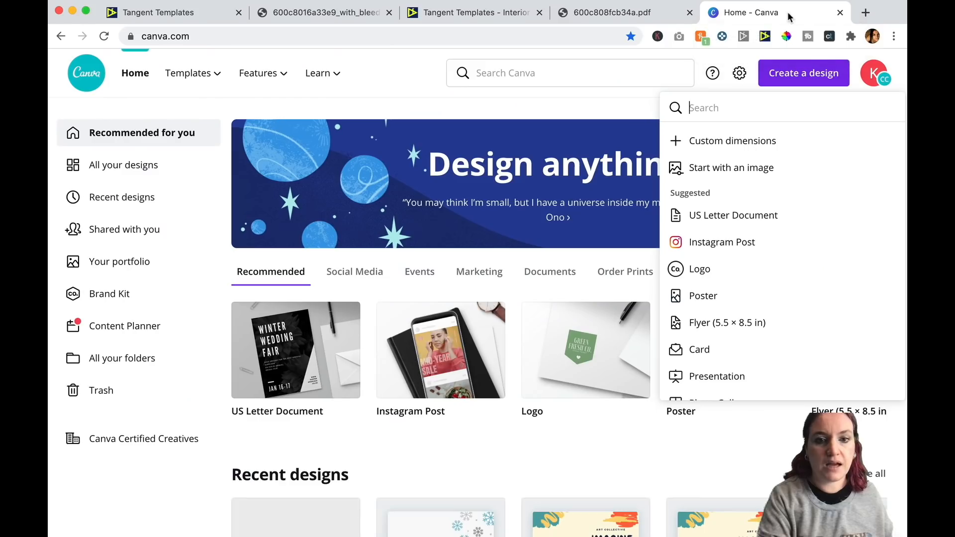
Start a custom-dimension design in inches while checking the Canva width and height in KDP Helper.
{"action": "left_click", "coordinate": [740, 145]}
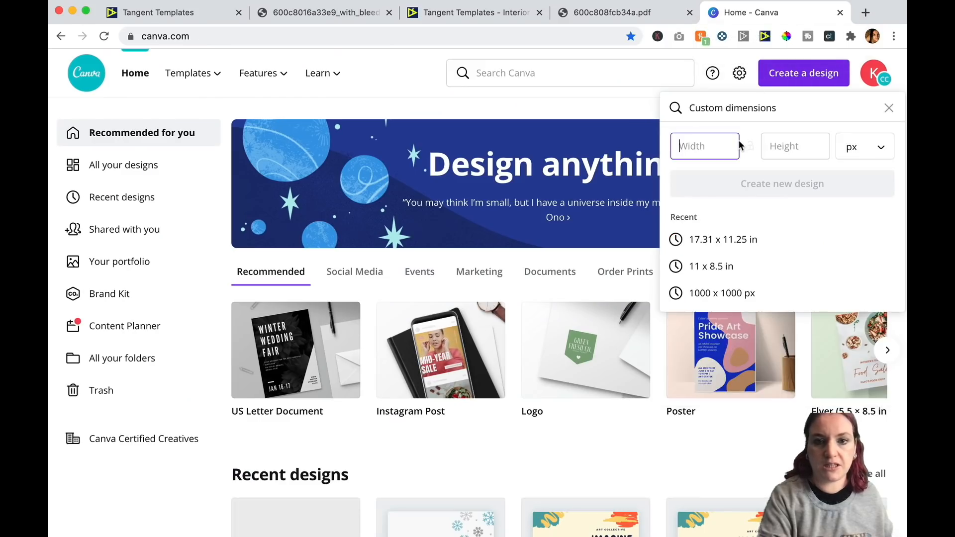
{"action": "left_click", "coordinate": [870, 149]}
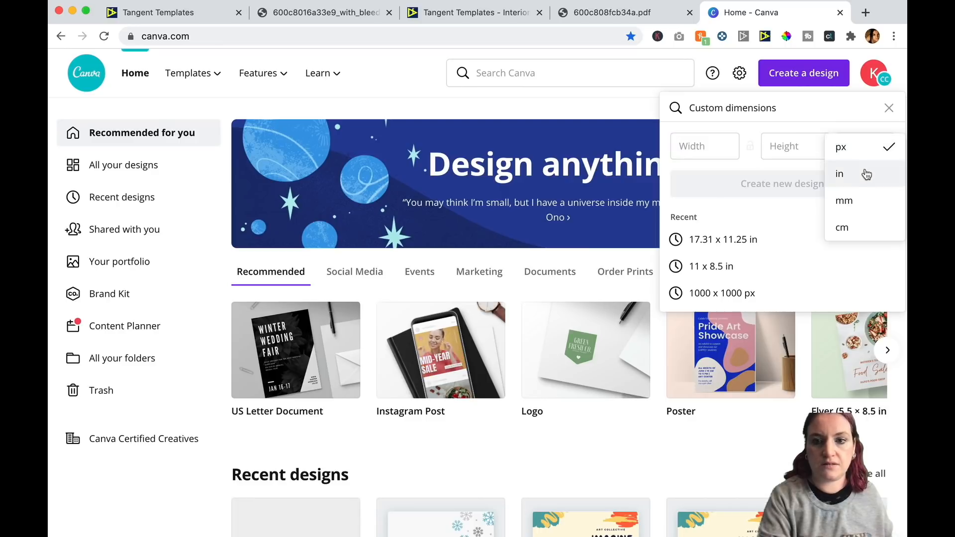
{"action": "left_click", "coordinate": [865, 174]}
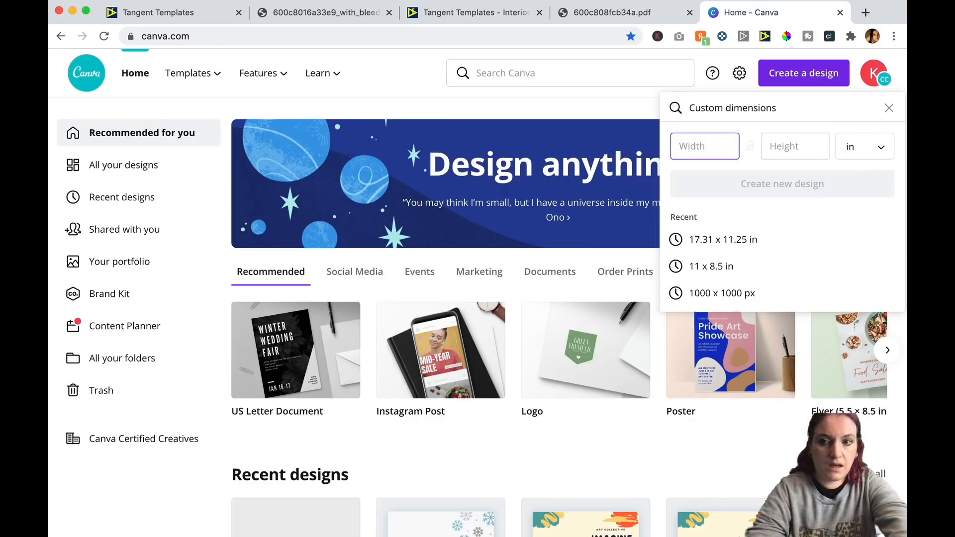
{"action": "left_click", "coordinate": [186, 11]}
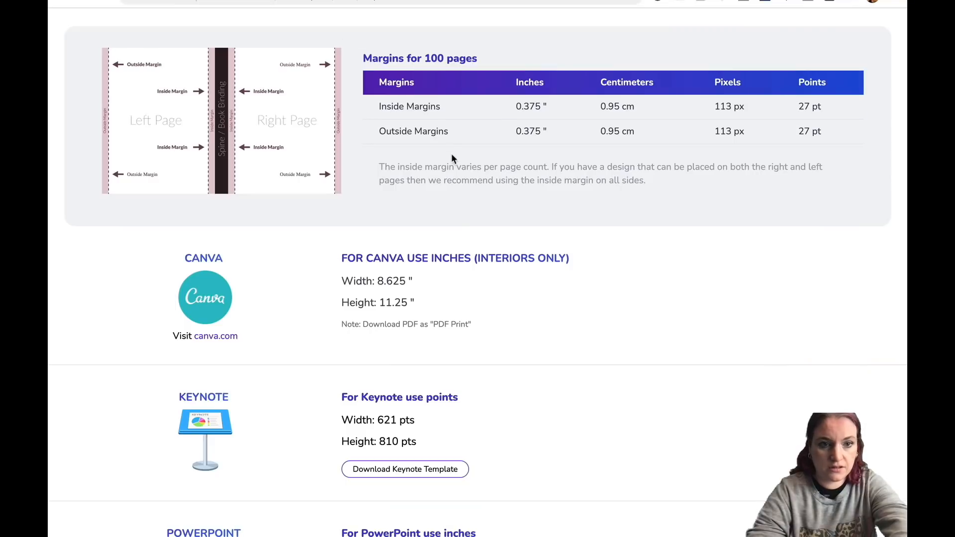
{"action": "scroll", "coordinate": [452, 153], "scroll_direction": "down", "scroll_amount": 1}
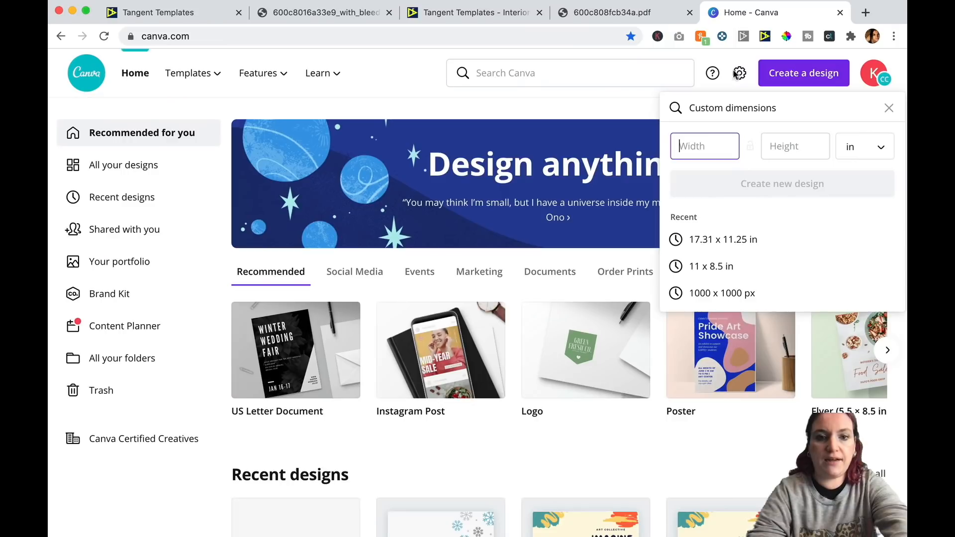
Create a new design 8.625 by 11.25 inches.
{"action": "type", "text": "8.625"}
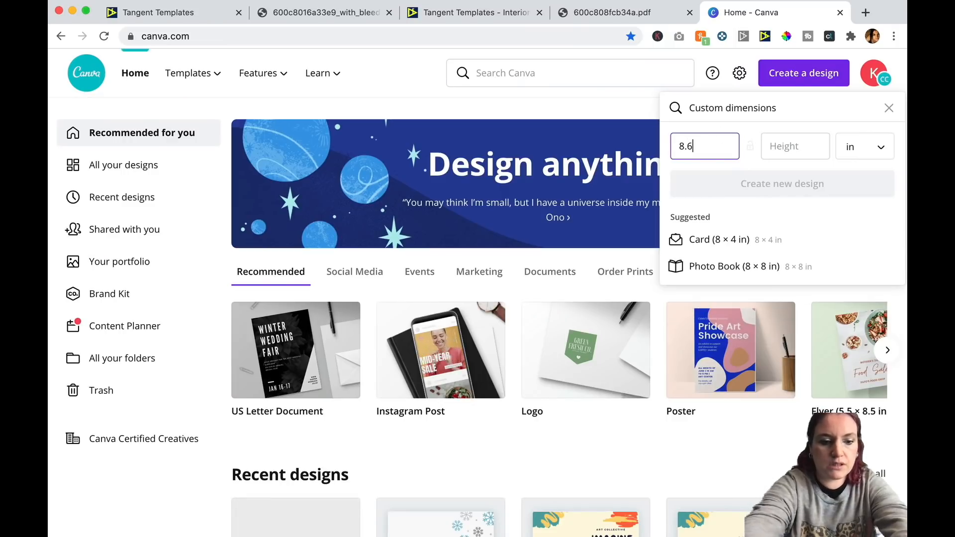
{"action": "key", "text": "Tab"}
{"action": "type", "text": "11"}
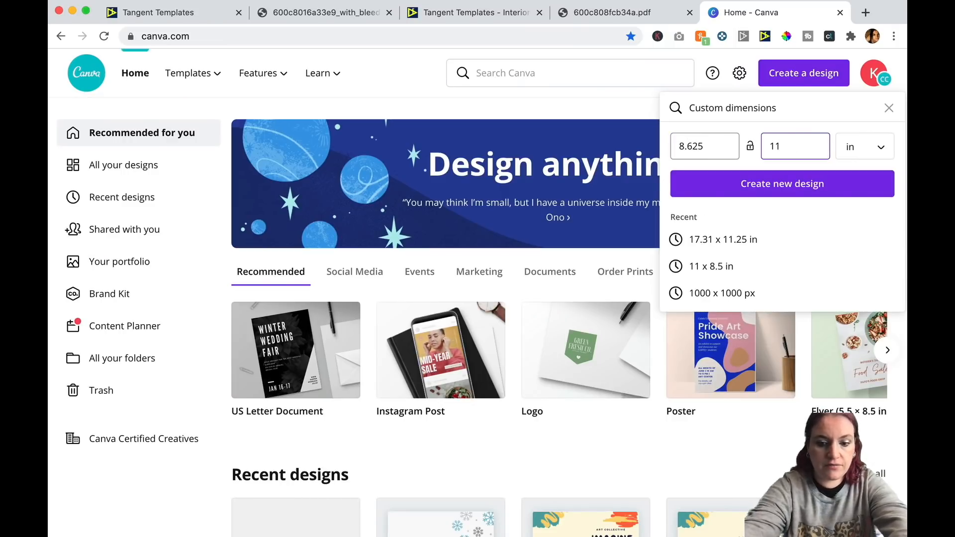
{"action": "type", "text": ".25"}
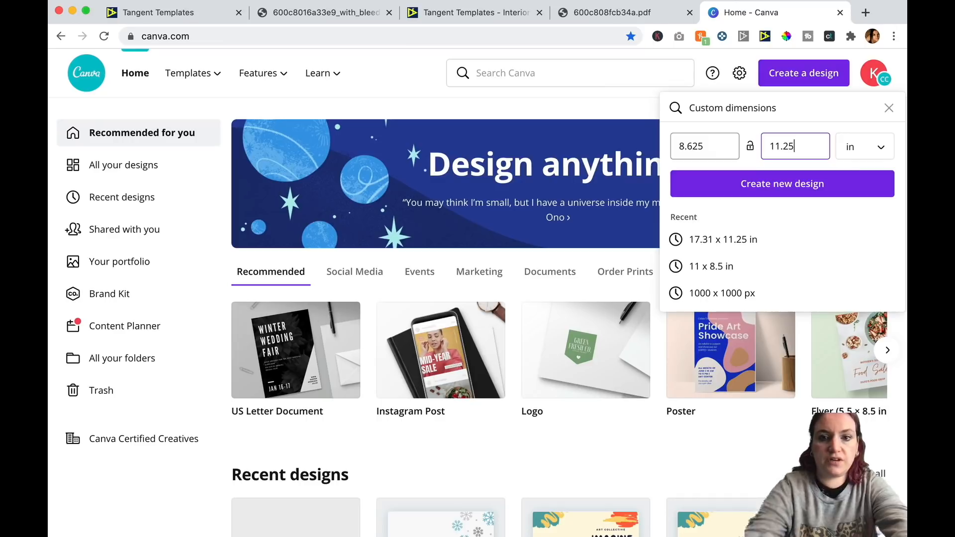
{"action": "left_click", "coordinate": [747, 183]}
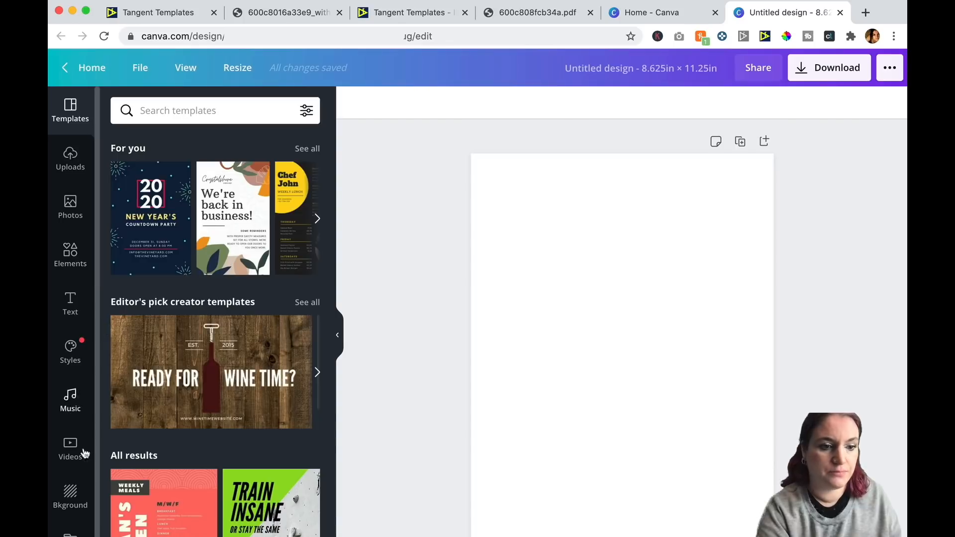
Add the uploaded photo to the page and apply the pink-and-blue cloudy sky background.
{"action": "left_click", "coordinate": [63, 162]}
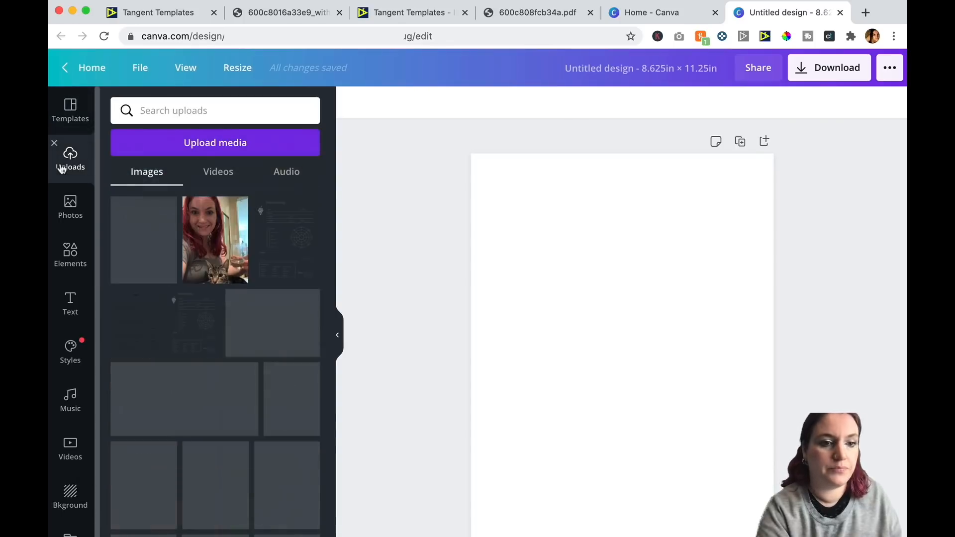
{"action": "left_click", "coordinate": [215, 239]}
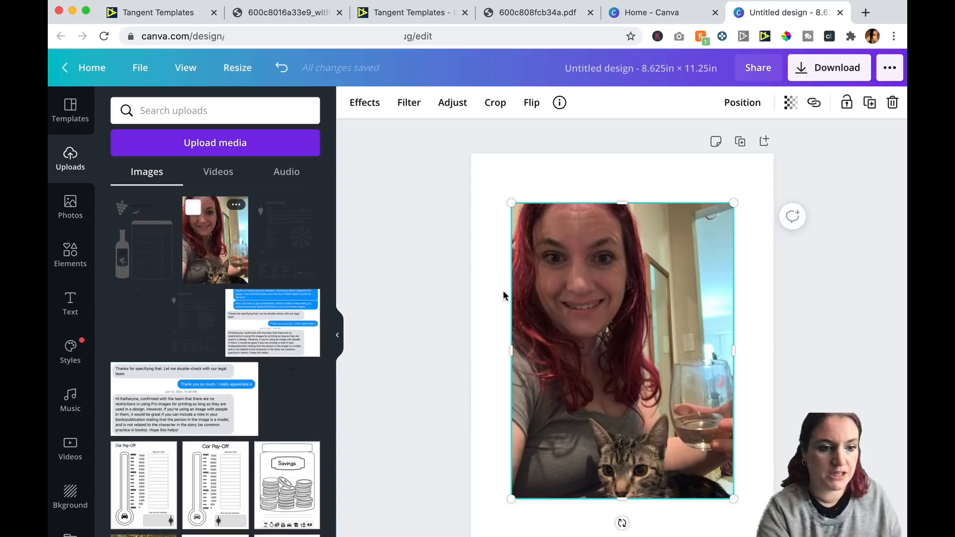
{"action": "left_click", "coordinate": [71, 495]}
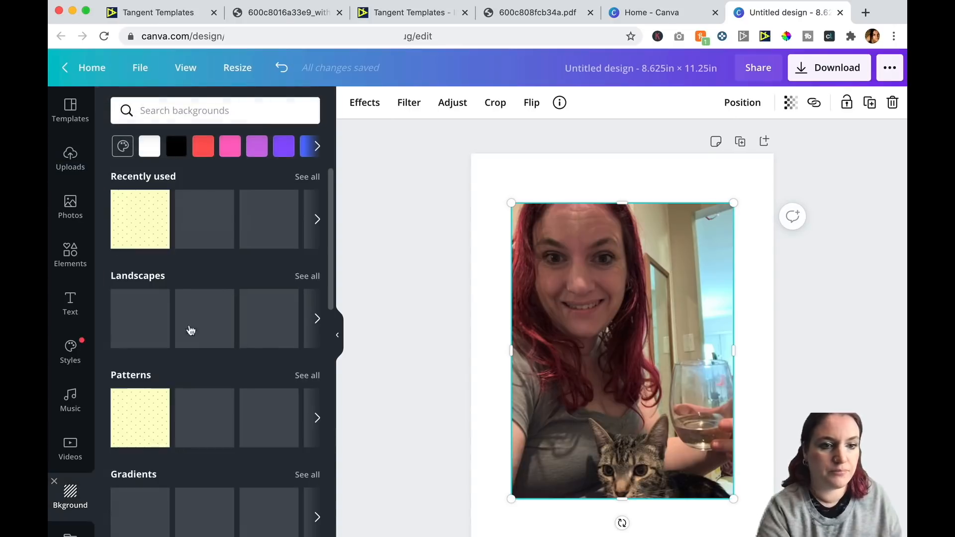
{"action": "left_click", "coordinate": [253, 227]}
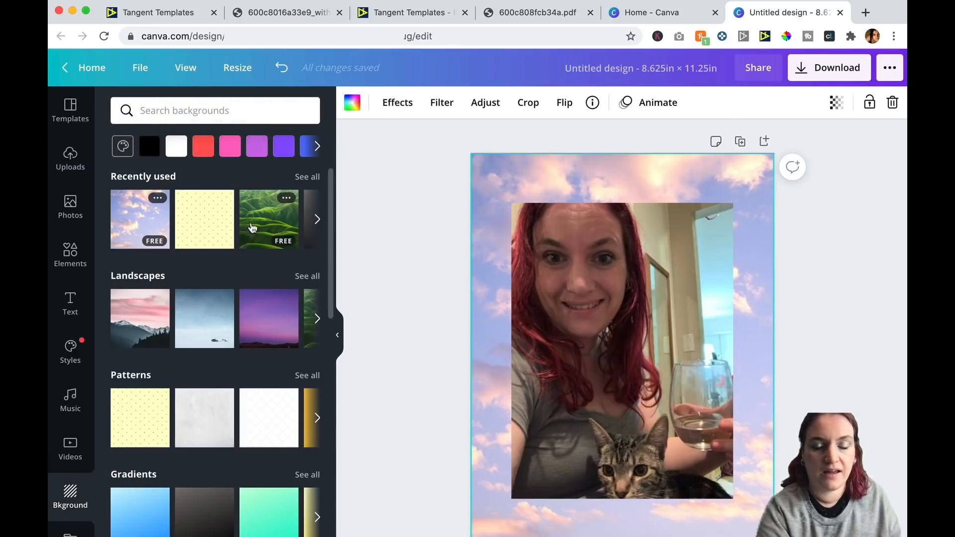
Download the design as a PDF Print file.
{"action": "left_click", "coordinate": [815, 75]}
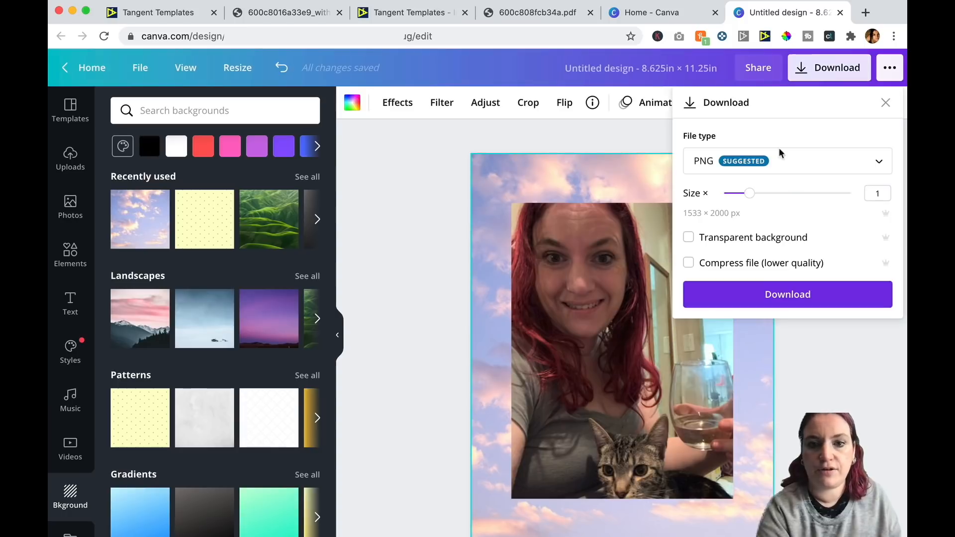
{"action": "left_click", "coordinate": [777, 160]}
{"action": "left_click", "coordinate": [754, 278]}
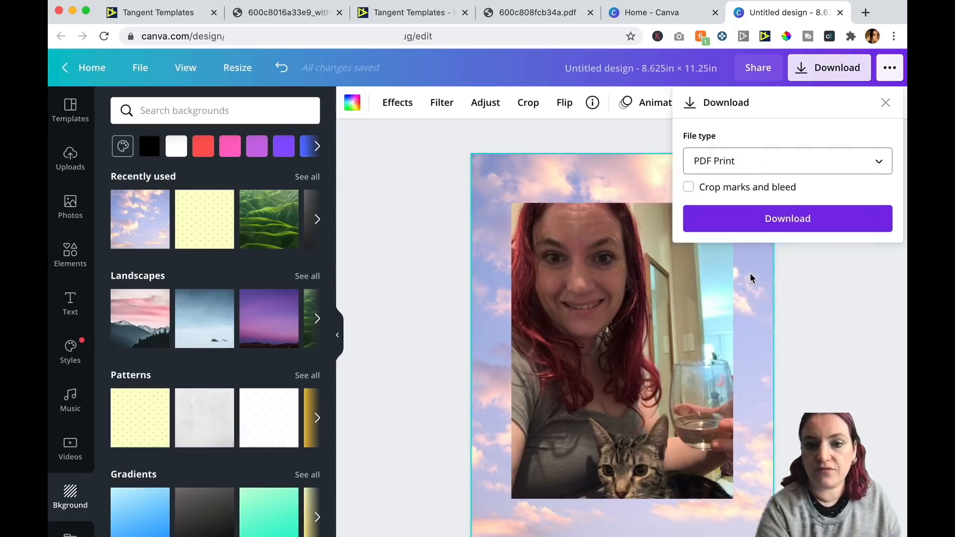
{"action": "left_click", "coordinate": [772, 224]}
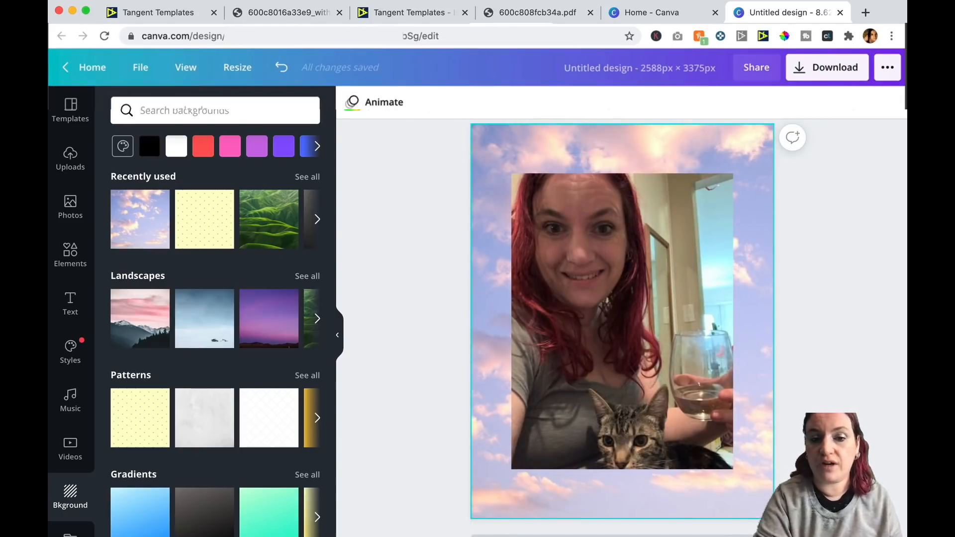
Add a second page and place the interior margin template image on it, stretched to fill the whole page.
{"action": "left_click", "coordinate": [622, 536]}
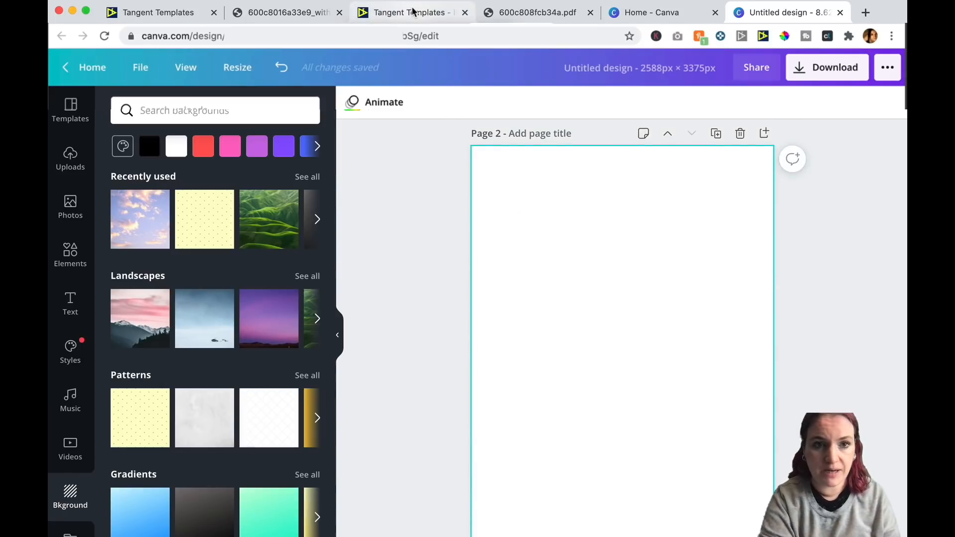
{"action": "left_click", "coordinate": [149, 12]}
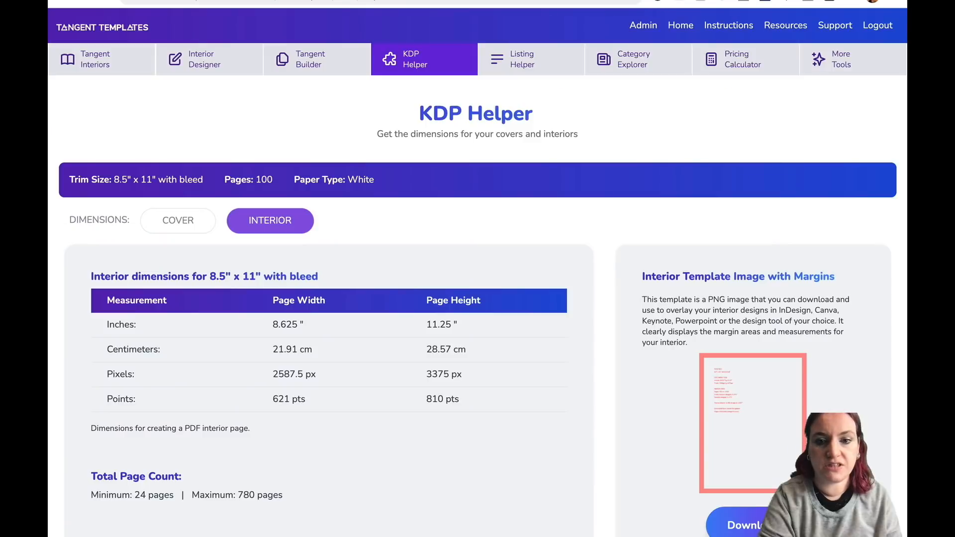
{"action": "scroll", "coordinate": [766, 266], "scroll_direction": "down", "scroll_amount": 3}
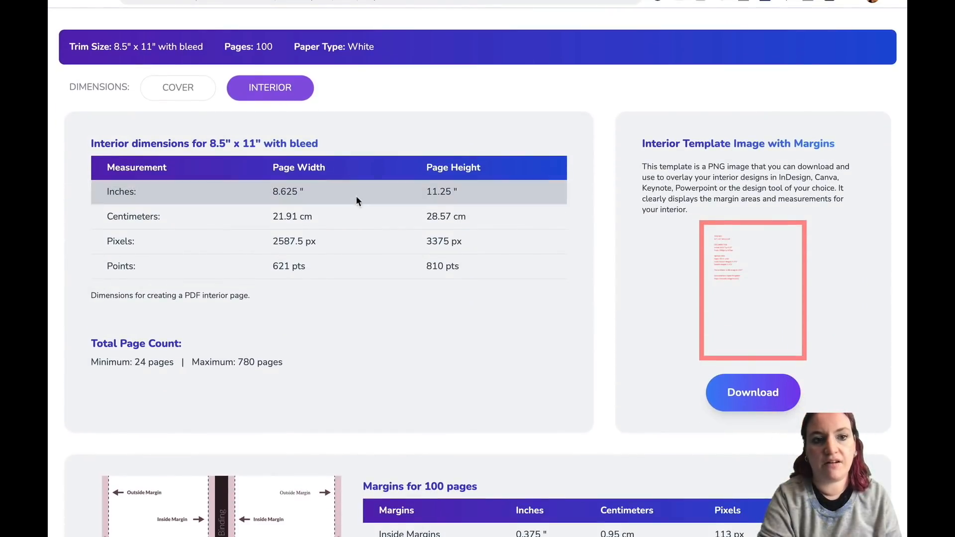
{"action": "scroll", "coordinate": [732, 262], "scroll_direction": "down", "scroll_amount": 3}
{"action": "scroll", "coordinate": [769, 248], "scroll_direction": "up", "scroll_amount": 1}
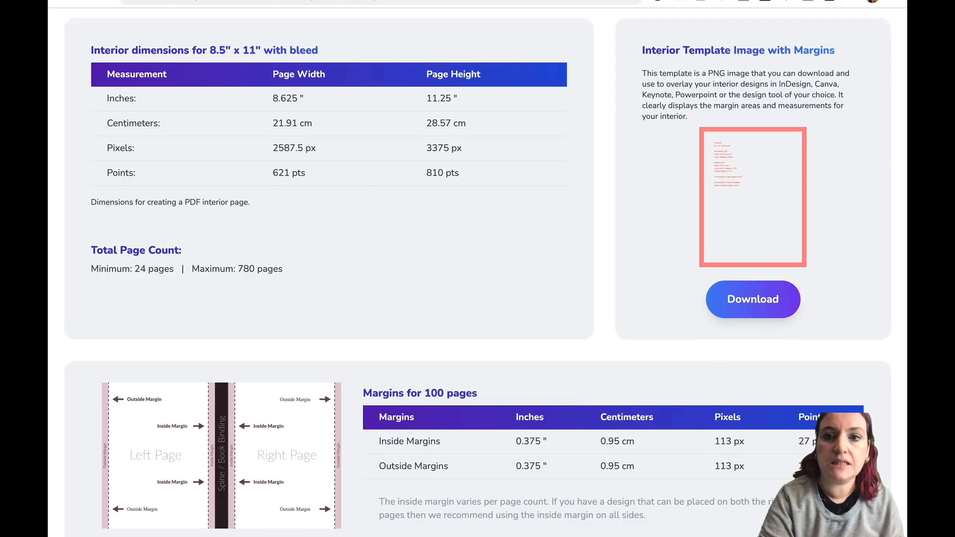
{"action": "left_click", "coordinate": [789, 14]}
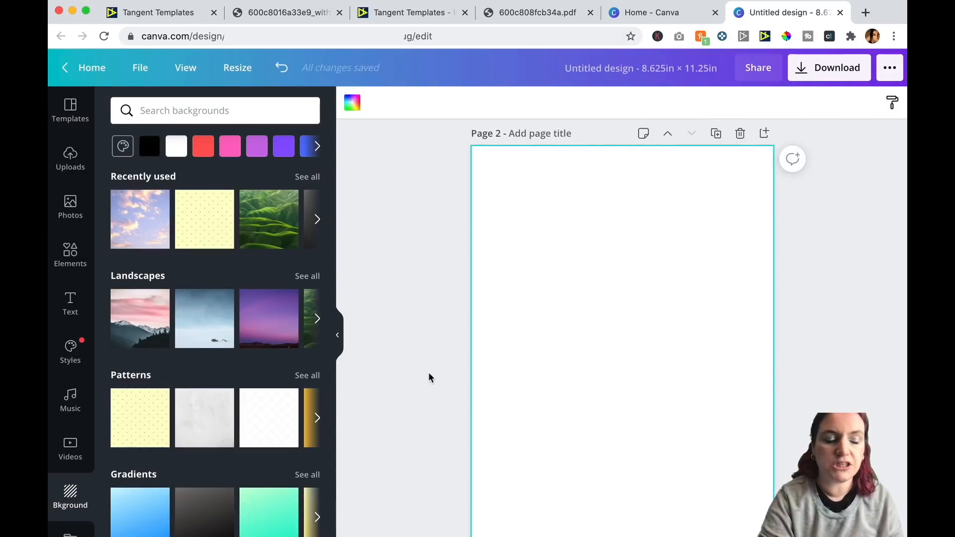
{"action": "left_click_drag", "start_coordinate": [651, 222], "coordinate": [646, 233]}
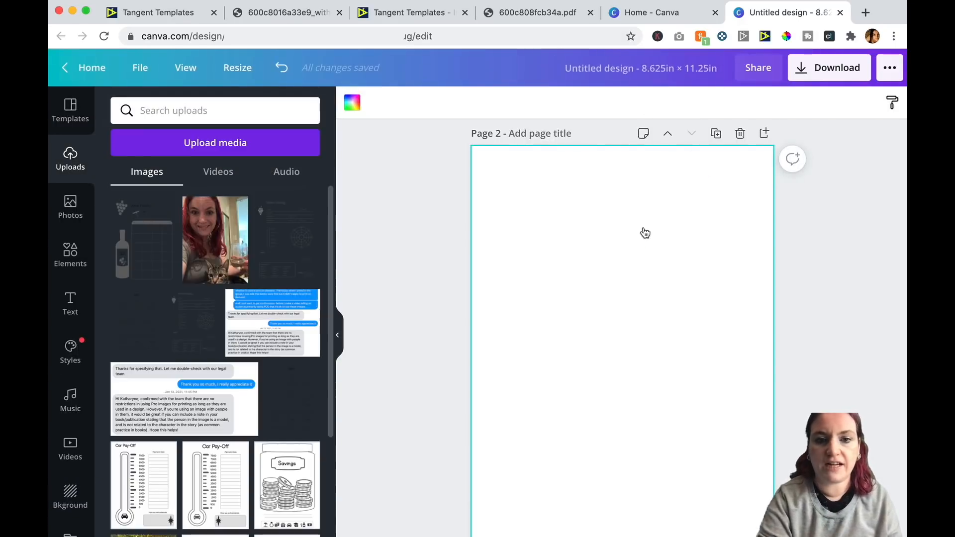
{"action": "left_click_drag", "start_coordinate": [512, 199], "coordinate": [476, 142]}
{"action": "left_click_drag", "start_coordinate": [733, 486], "coordinate": [774, 536]}
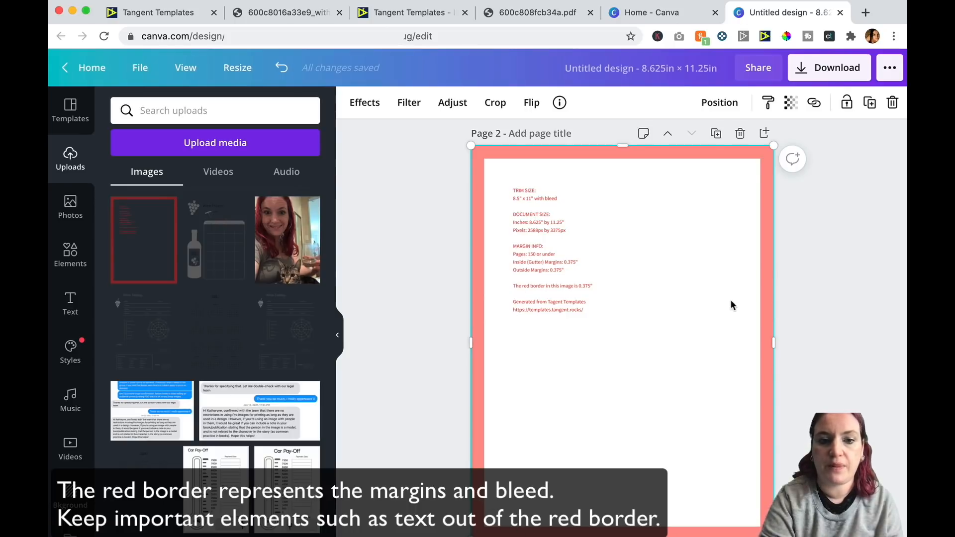
Switch KDP Helper to the Cover dimensions and review the recommended Canva cover width and height.
{"action": "scroll", "coordinate": [705, 347], "scroll_direction": "up", "scroll_amount": 10}
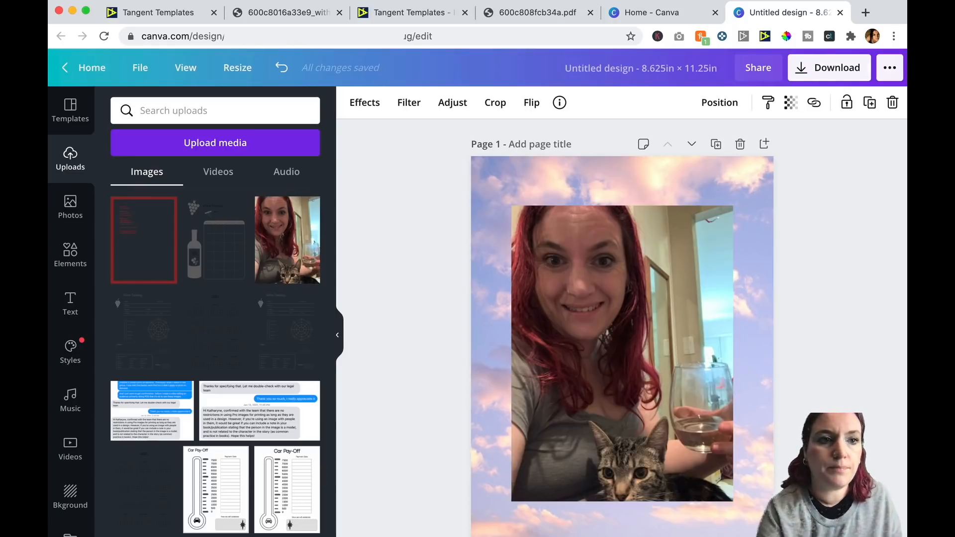
{"action": "left_click", "coordinate": [159, 13]}
{"action": "scroll", "coordinate": [309, 215], "scroll_direction": "up", "scroll_amount": 5}
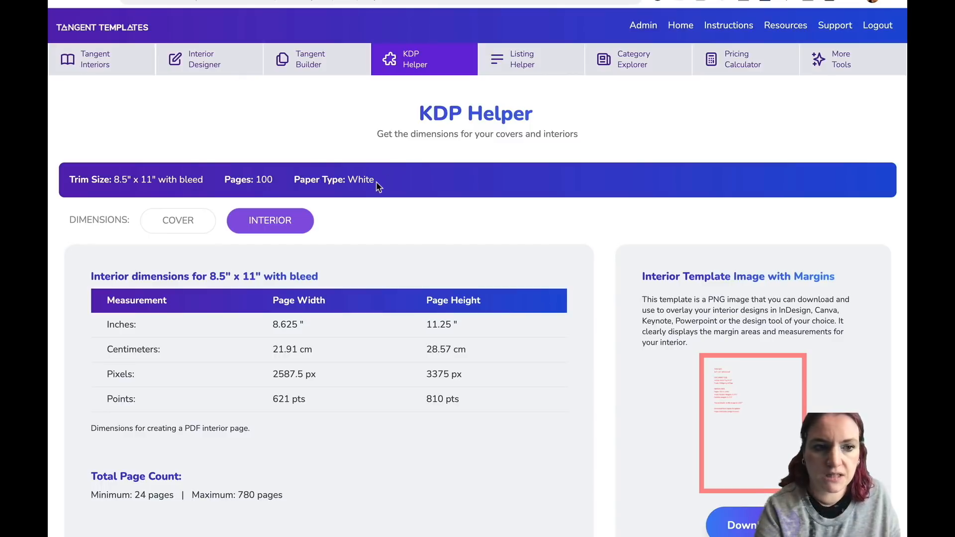
{"action": "left_click", "coordinate": [183, 225]}
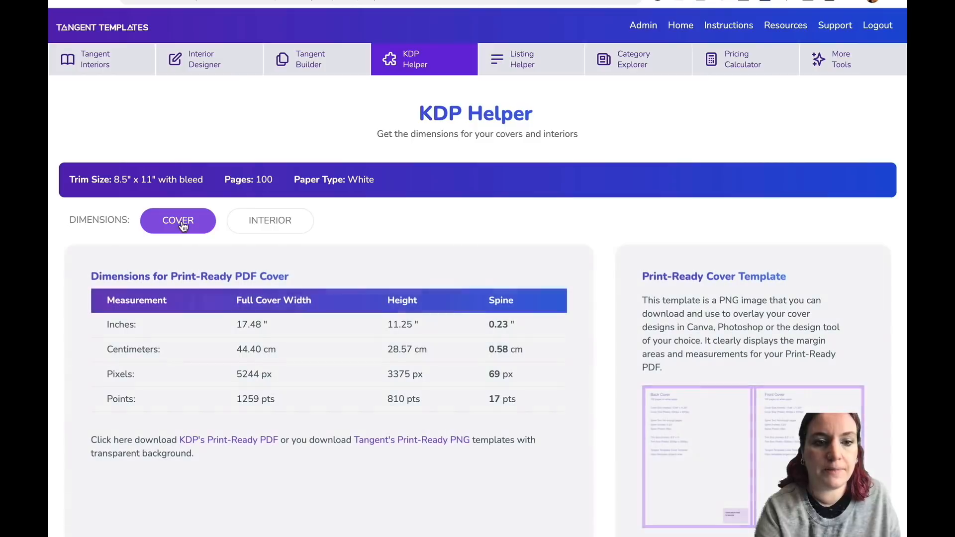
{"action": "scroll", "coordinate": [412, 221], "scroll_direction": "down", "scroll_amount": 3}
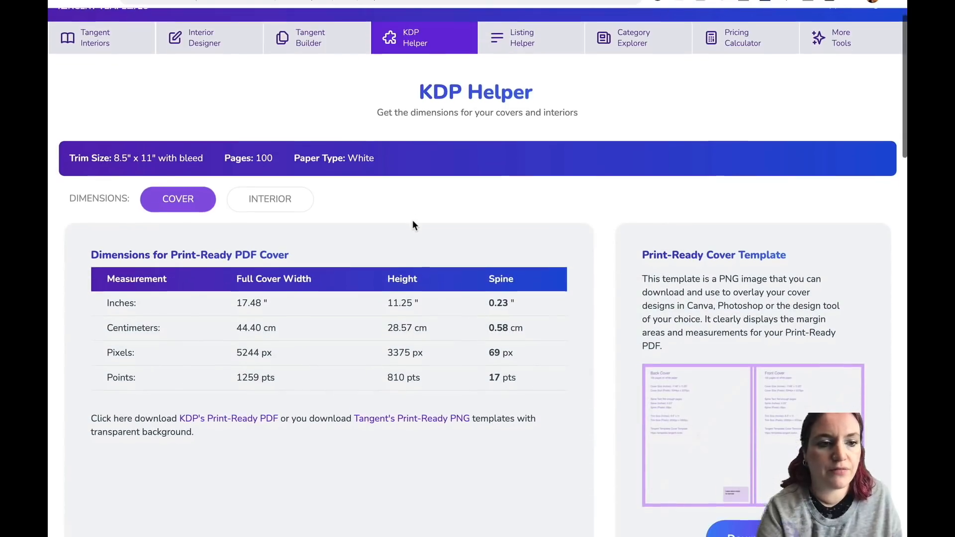
{"action": "scroll", "coordinate": [412, 249], "scroll_direction": "down", "scroll_amount": 3}
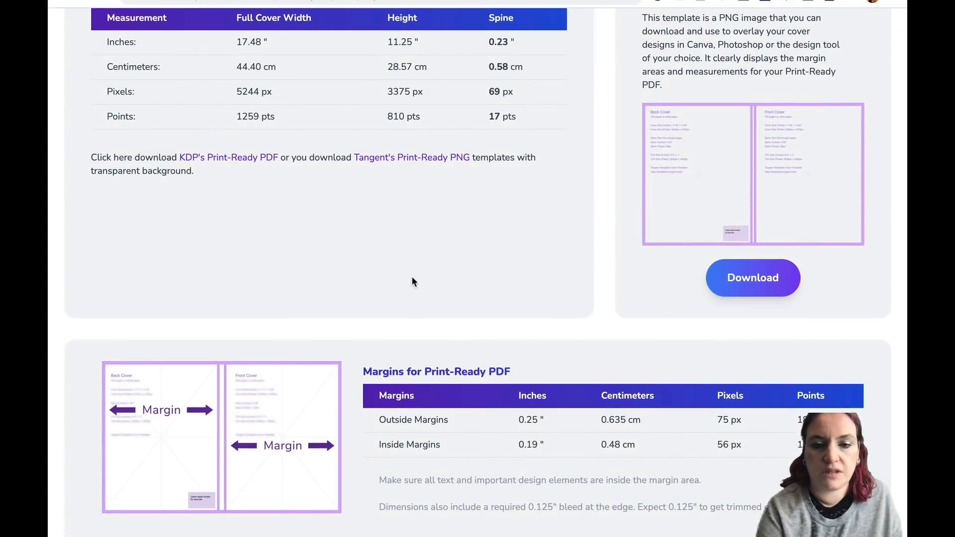
{"action": "scroll", "coordinate": [411, 279], "scroll_direction": "down", "scroll_amount": 10}
{"action": "scroll", "coordinate": [411, 277], "scroll_direction": "down", "scroll_amount": 1}
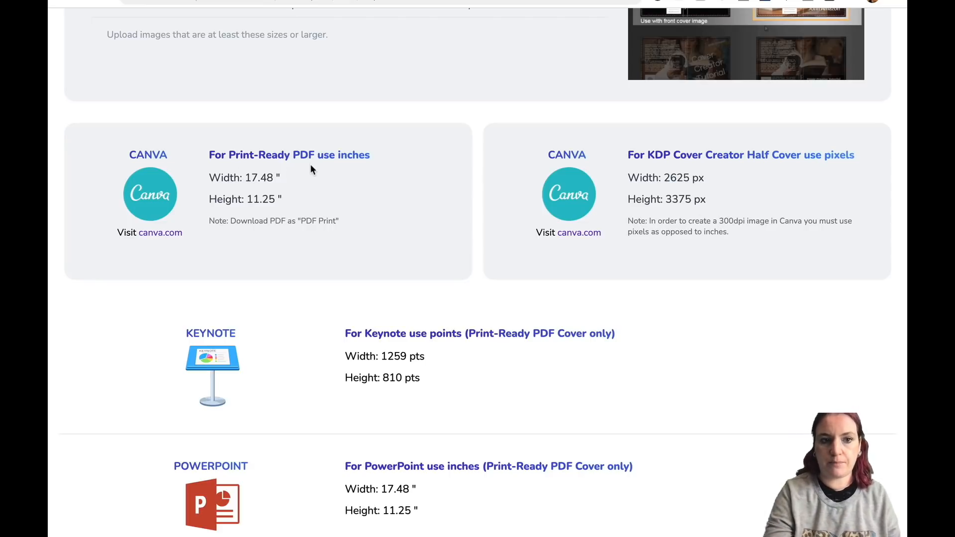
{"action": "scroll", "coordinate": [318, 239], "scroll_direction": "down", "scroll_amount": 3}
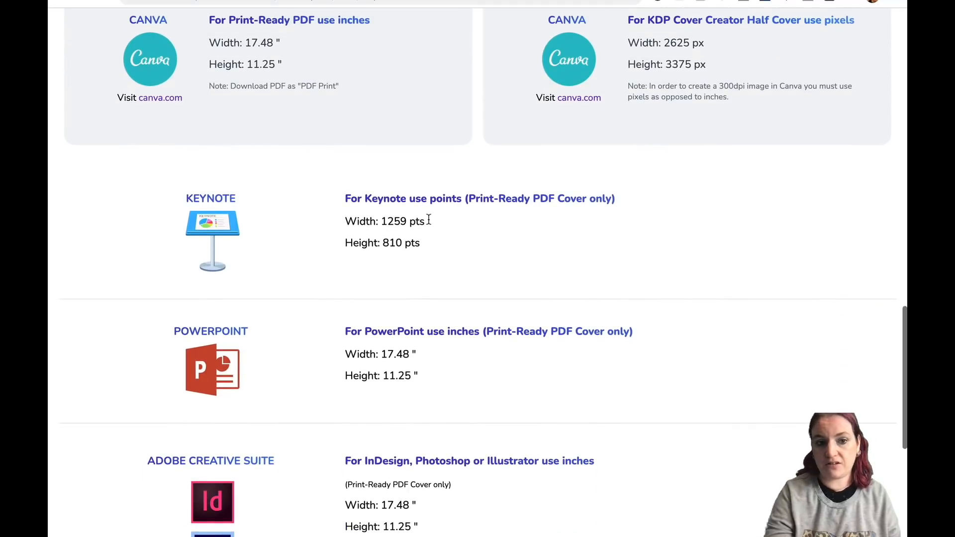
{"action": "scroll", "coordinate": [413, 205], "scroll_direction": "down", "scroll_amount": 3}
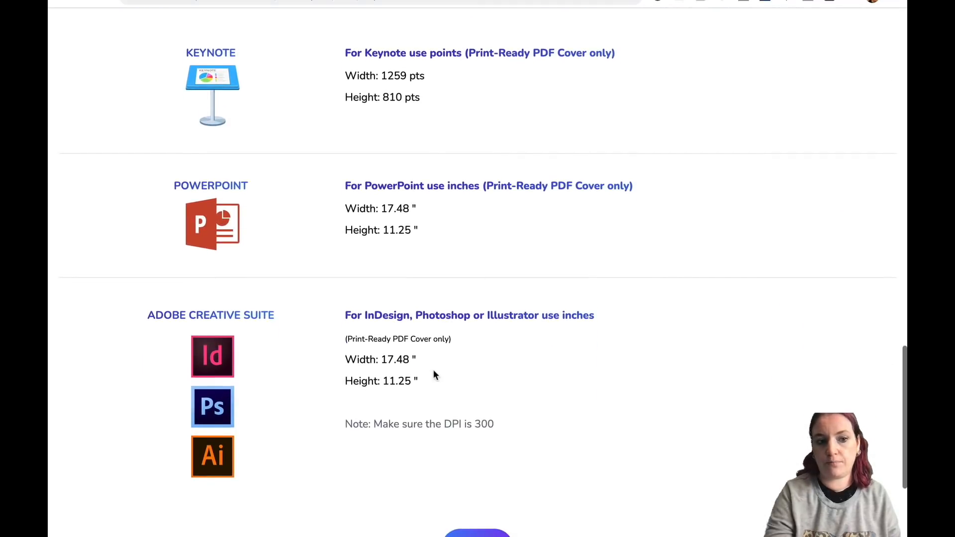
{"action": "scroll", "coordinate": [387, 452], "scroll_direction": "up", "scroll_amount": 12}
{"action": "scroll", "coordinate": [393, 398], "scroll_direction": "down", "scroll_amount": 10}
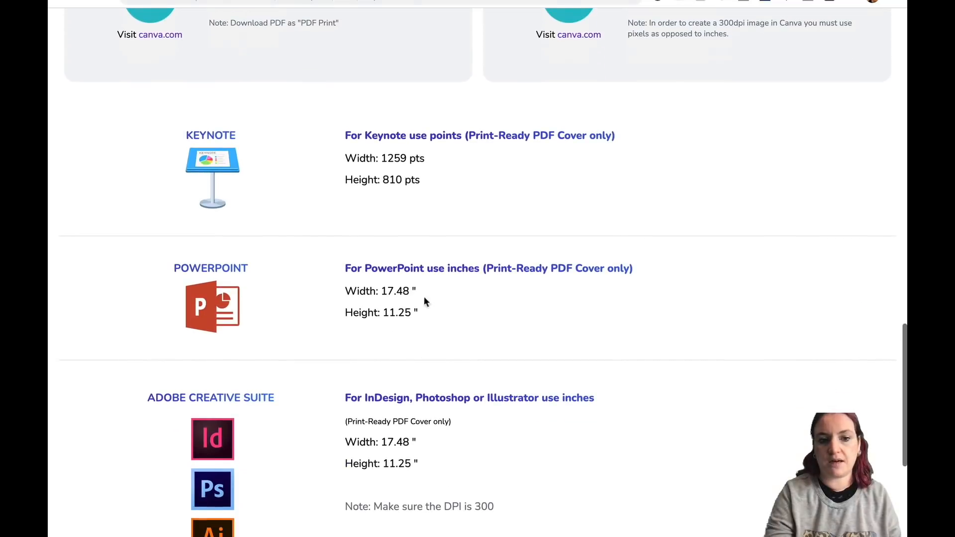
{"action": "scroll", "coordinate": [421, 264], "scroll_direction": "up", "scroll_amount": 5}
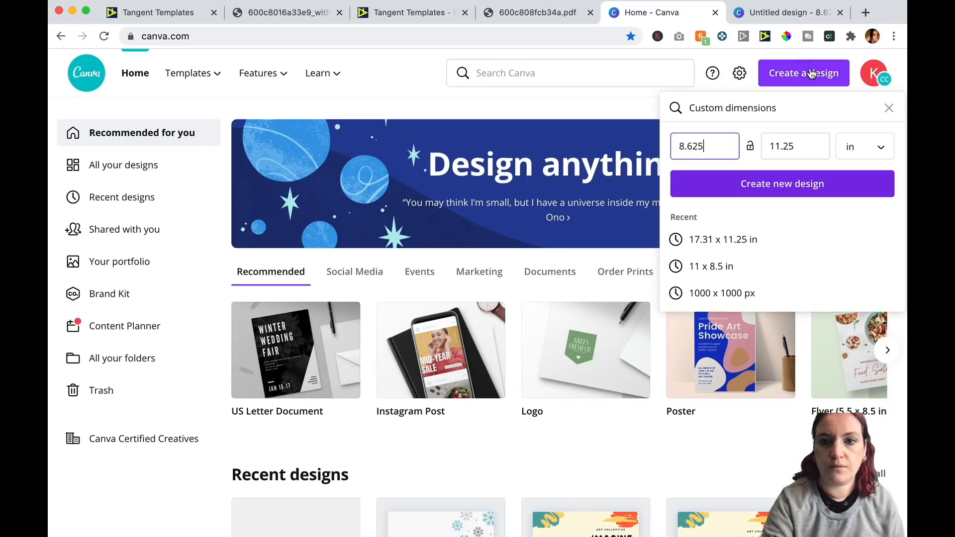
Create a new custom design 17.48 by 11.25 inches for the full cover.
{"action": "double_click", "coordinate": [719, 144]}
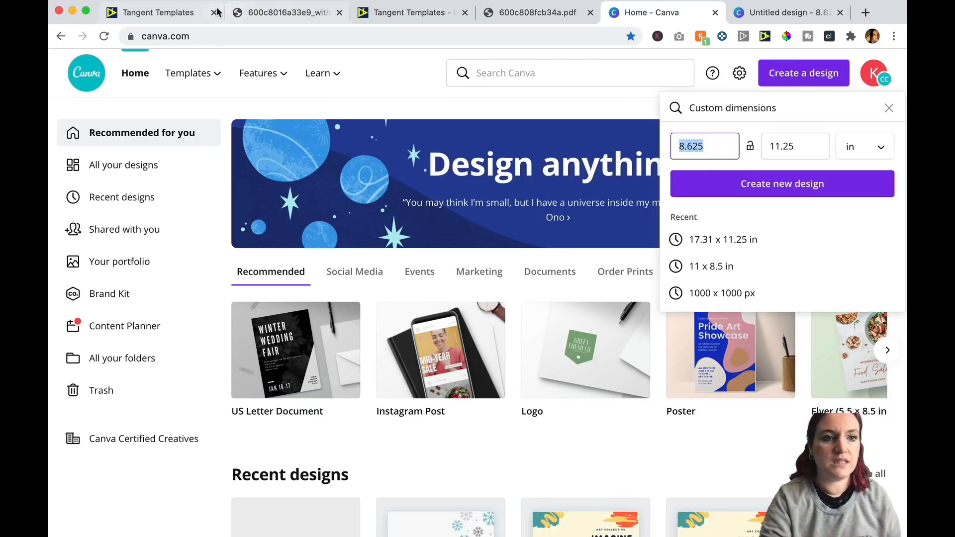
{"action": "left_click", "coordinate": [160, 13]}
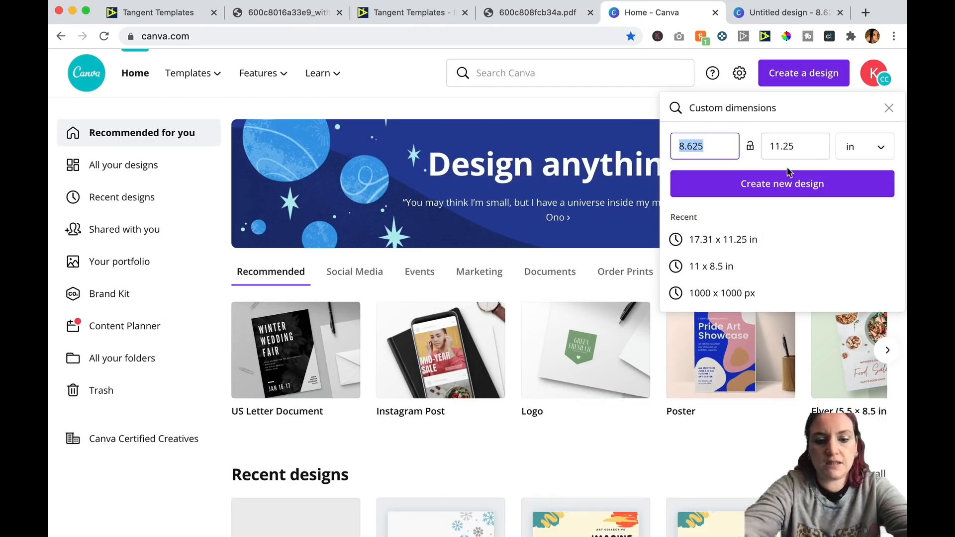
{"action": "type", "text": "17.48"}
{"action": "key", "text": "Tab"}
{"action": "left_click", "coordinate": [143, 16]}
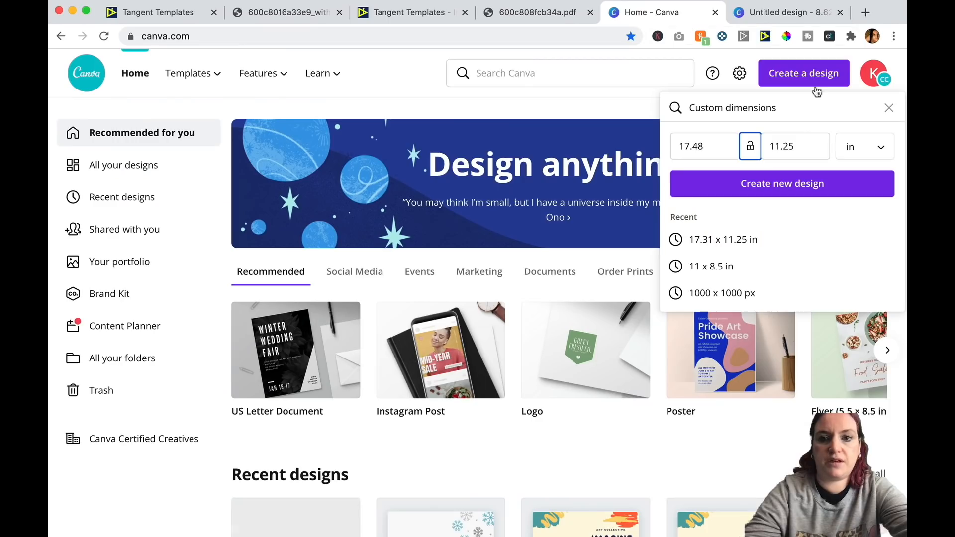
{"action": "left_click", "coordinate": [818, 146]}
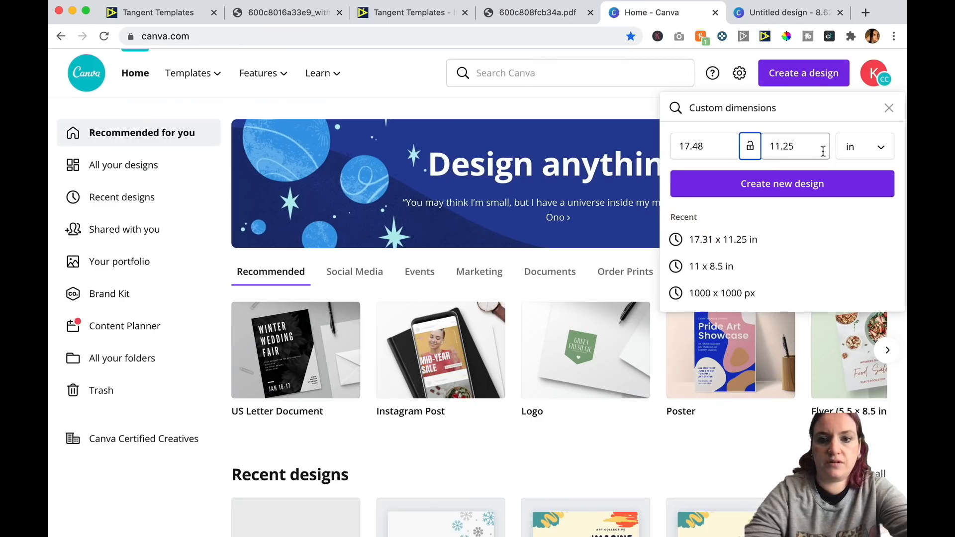
{"action": "left_click", "coordinate": [815, 185]}
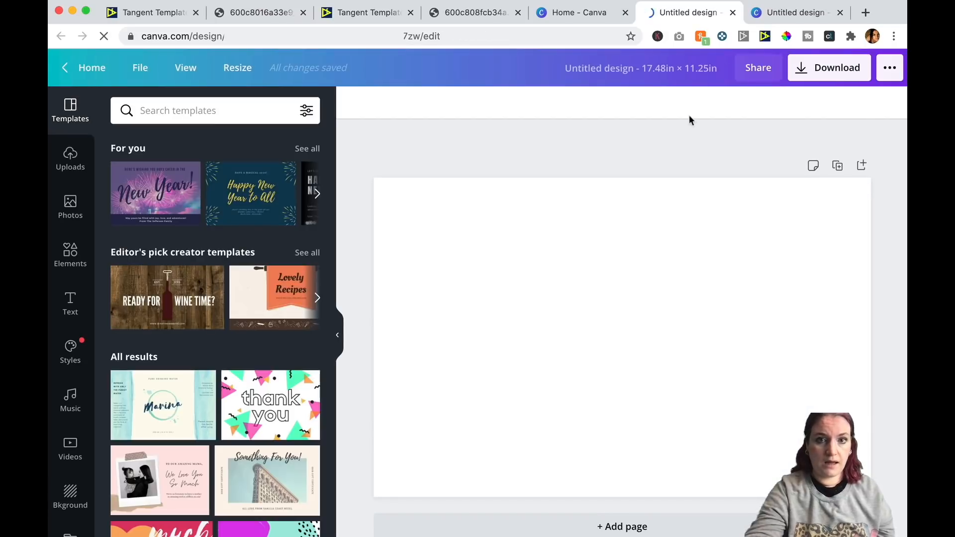
Download the Print-Ready Cover Template image from KDP Helper and return to the cover design.
{"action": "left_click", "coordinate": [127, 6]}
{"action": "scroll", "coordinate": [254, 104], "scroll_direction": "up", "scroll_amount": 10}
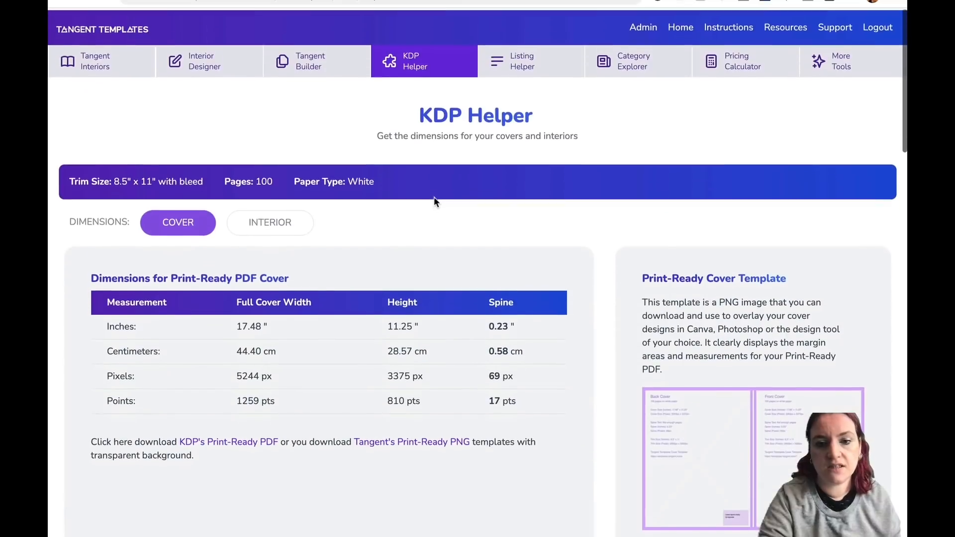
{"action": "scroll", "coordinate": [432, 208], "scroll_direction": "down", "scroll_amount": 2}
{"action": "left_click", "coordinate": [766, 458]}
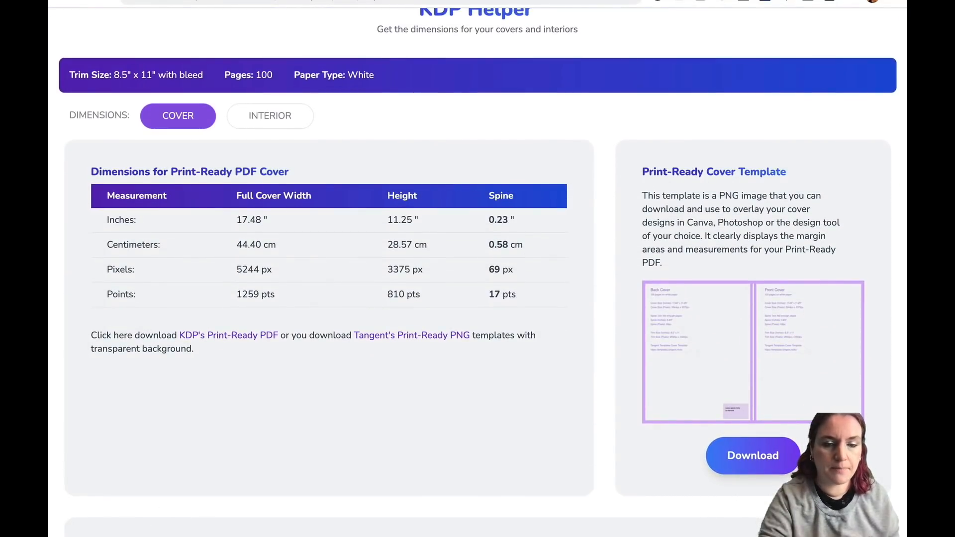
{"action": "left_click", "coordinate": [778, 22]}
{"action": "left_click", "coordinate": [702, 20]}
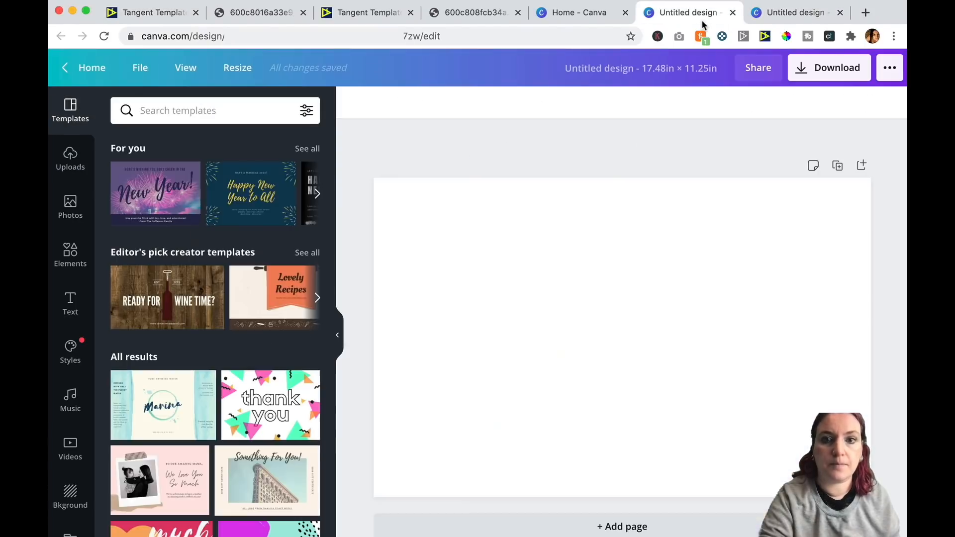
Place the cover template image across the cover design, stretch it to fill, then delete it.
{"action": "left_click_drag", "start_coordinate": [497, 313], "coordinate": [597, 279]}
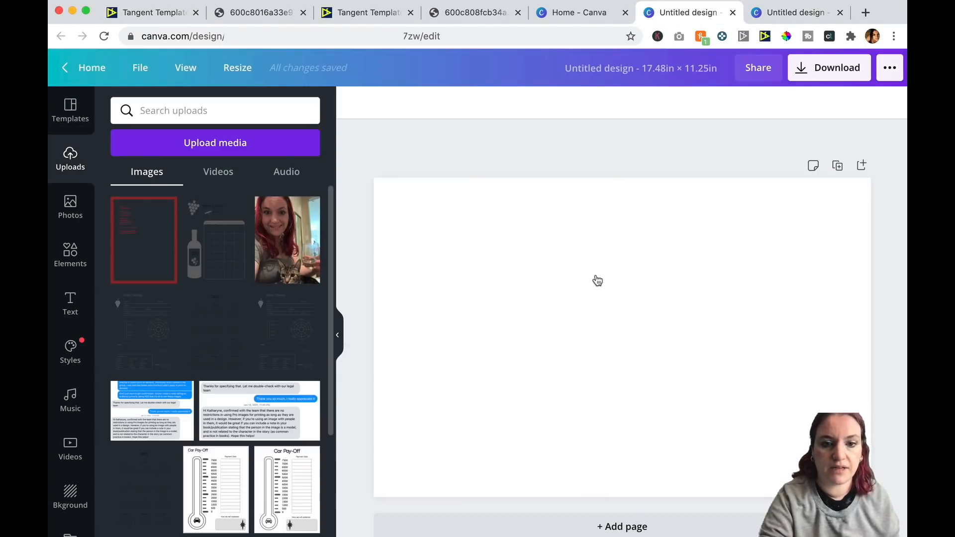
{"action": "left_click_drag", "start_coordinate": [446, 224], "coordinate": [374, 178]}
{"action": "left_click_drag", "start_coordinate": [795, 450], "coordinate": [870, 497]}
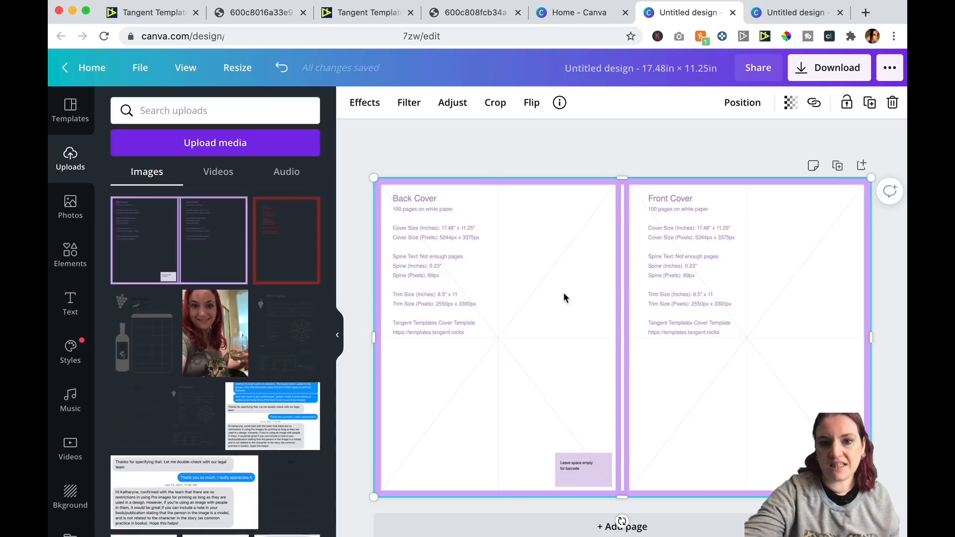
{"action": "key", "text": "Delete"}
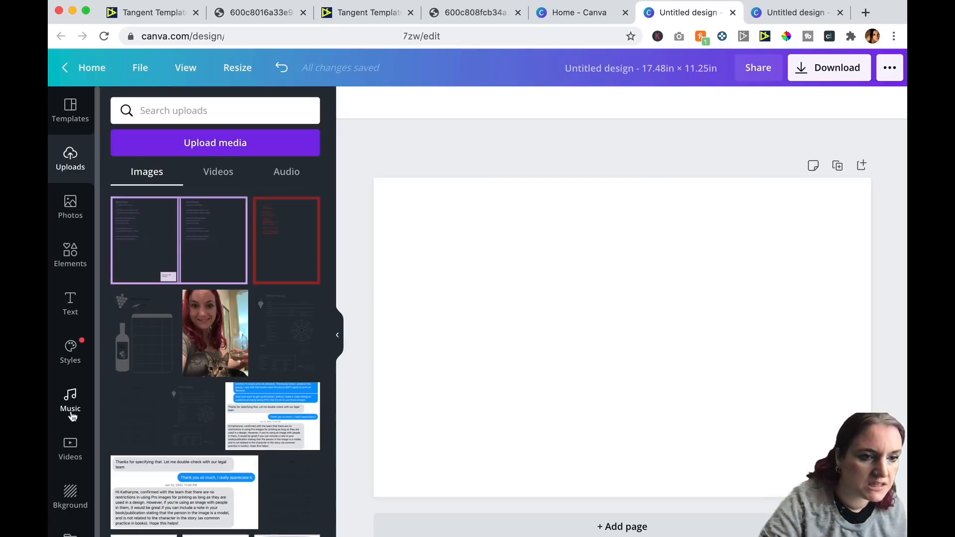
Apply the first page of the Colorful Strokes Art Postcard template to the cover design.
{"action": "left_click", "coordinate": [70, 115]}
{"action": "scroll", "coordinate": [220, 318], "scroll_direction": "down", "scroll_amount": 8}
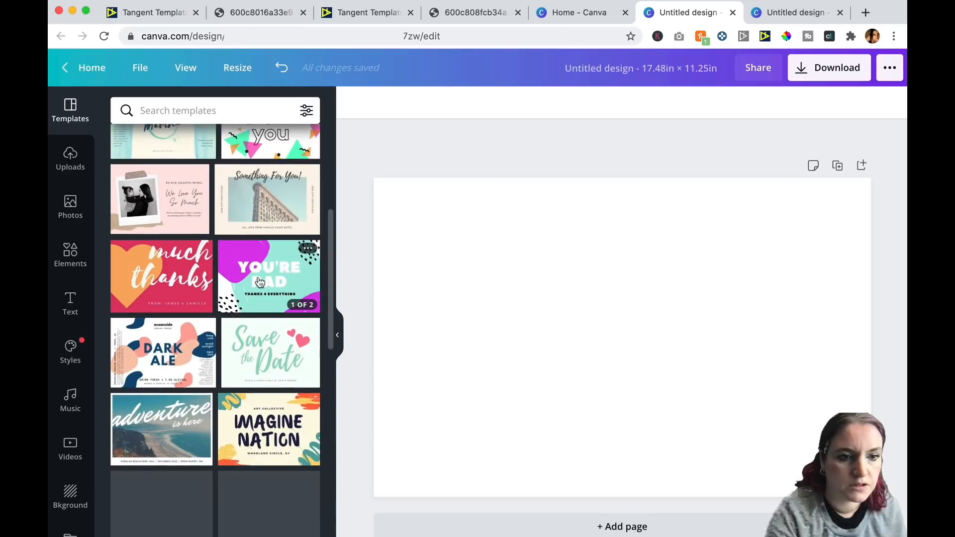
{"action": "left_click", "coordinate": [258, 282]}
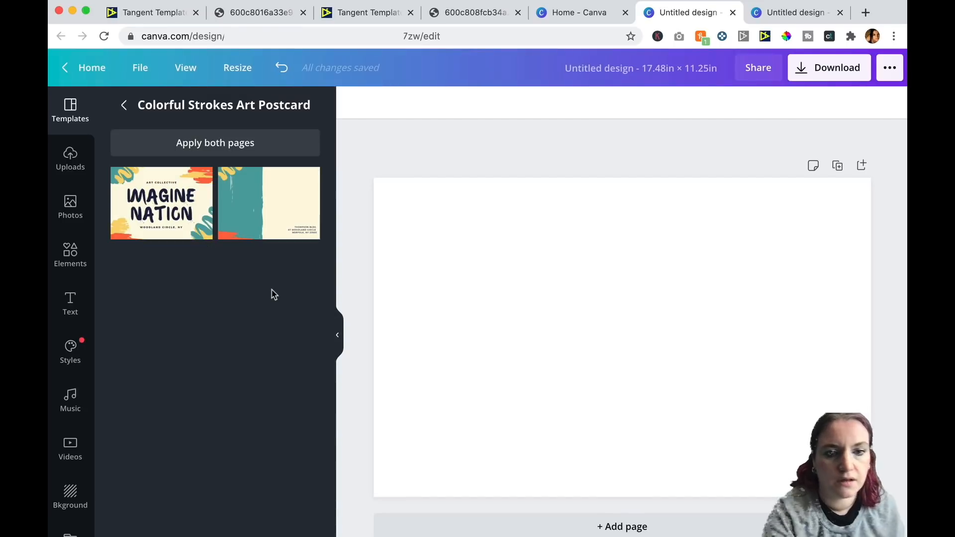
{"action": "left_click", "coordinate": [160, 205]}
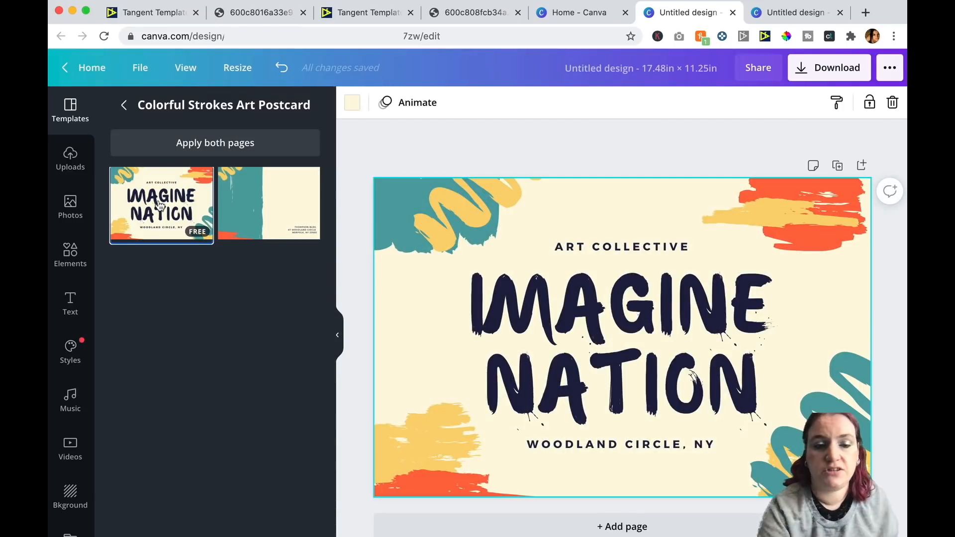
Set the IMAGINE NATION title's font size to 100 and move it onto the front cover half.
{"action": "left_click", "coordinate": [613, 351]}
{"action": "left_click", "coordinate": [497, 102]}
{"action": "type", "text": "100"}
{"action": "key", "text": "Return"}
{"action": "left_click_drag", "start_coordinate": [450, 302], "coordinate": [638, 305]}
{"action": "left_click_drag", "start_coordinate": [793, 324], "coordinate": [805, 323]}
{"action": "left_click_drag", "start_coordinate": [718, 280], "coordinate": [762, 286]}
{"action": "left_click", "coordinate": [762, 286]}
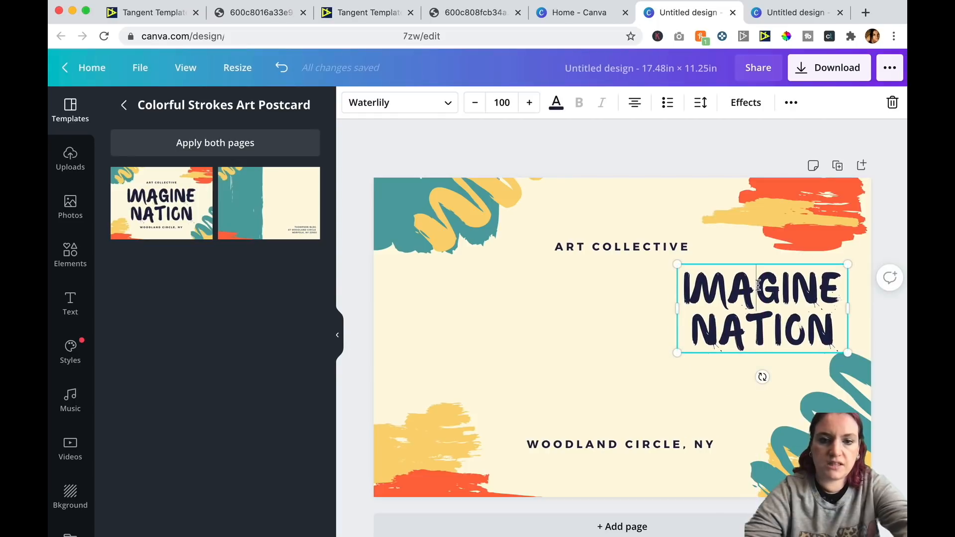
Replace the title text with the owner's first name followed by 'S ART JOURNAL.
{"action": "left_click_drag", "start_coordinate": [685, 288], "coordinate": [841, 377]}
{"action": "type", "text": "KA"}
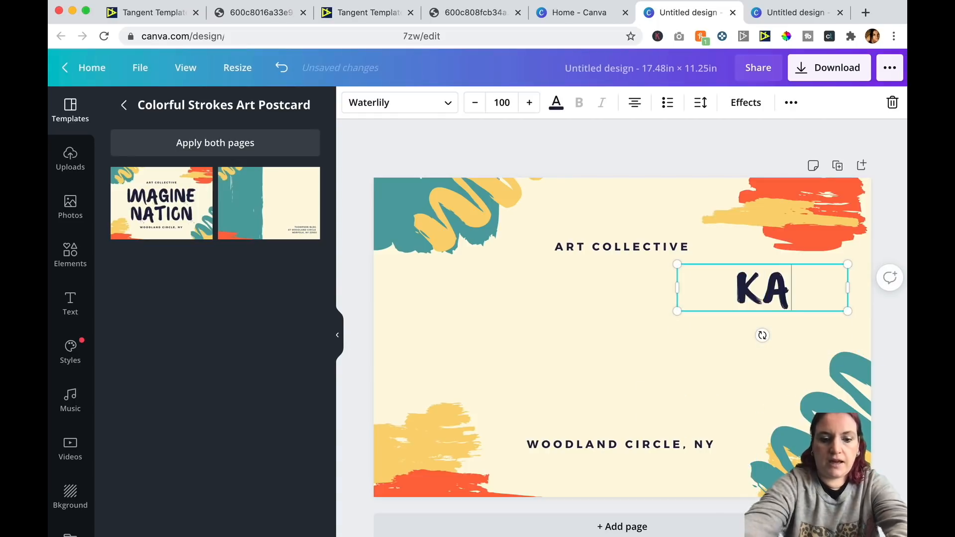
{"action": "type", "text": "THARYNE'S AR"}
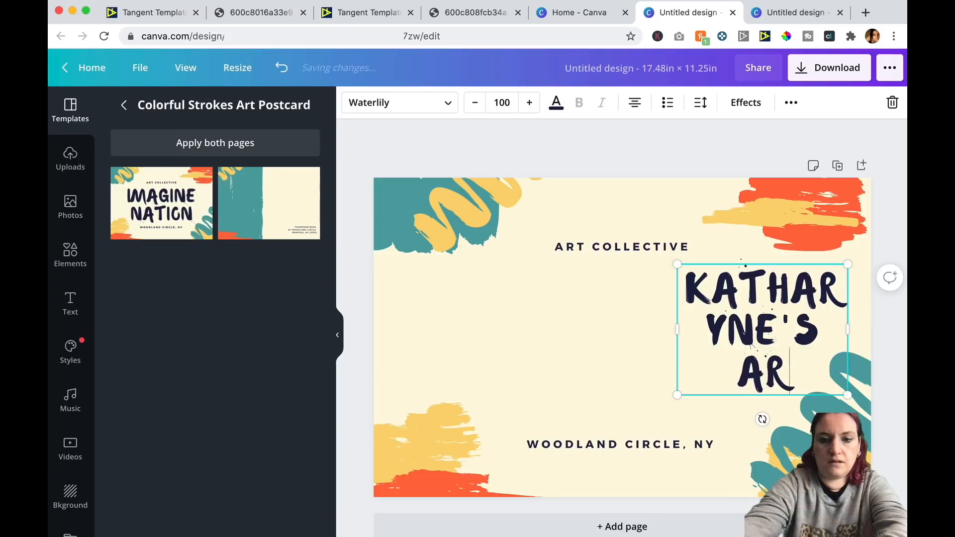
{"action": "type", "text": "T JOURNAL"}
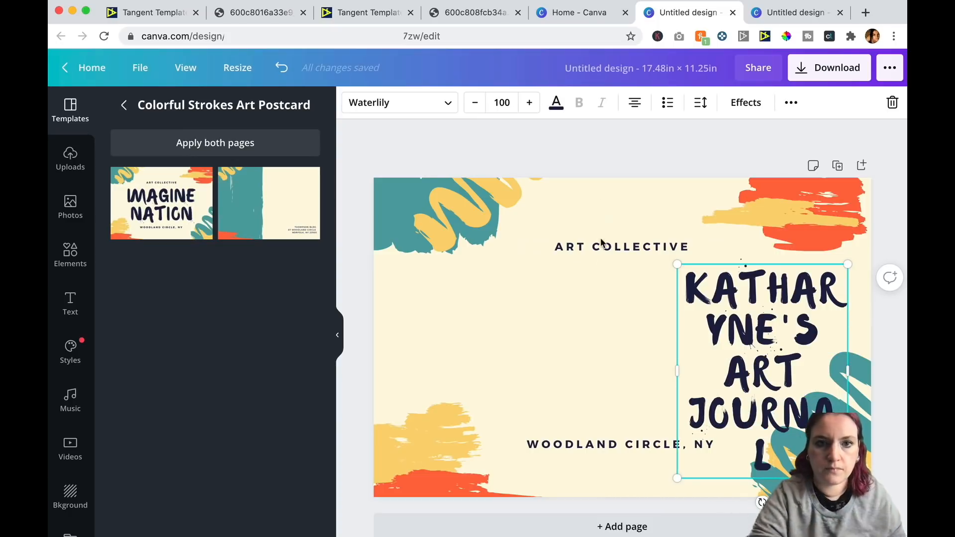
Reduce the title's font size to 70 and widen its text box so it fits on two lines.
{"action": "left_click", "coordinate": [501, 102]}
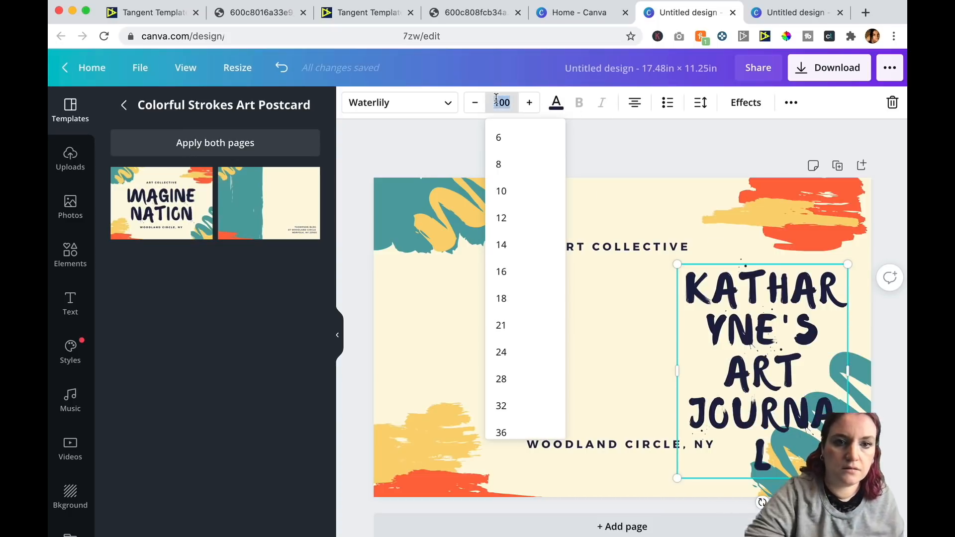
{"action": "type", "text": "75"}
{"action": "key", "text": "Return"}
{"action": "left_click", "coordinate": [703, 288]}
{"action": "key", "text": "ctrl+a"}
{"action": "left_click", "coordinate": [501, 103]}
{"action": "type", "text": "70"}
{"action": "key", "text": "Return"}
{"action": "left_click_drag", "start_coordinate": [848, 324], "coordinate": [866, 324]}
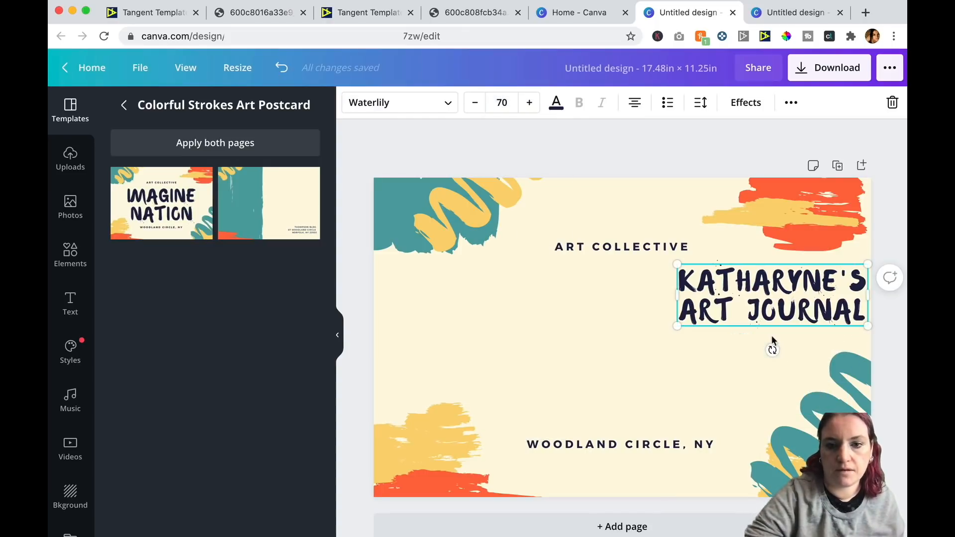
Reposition the title and move the ART COLLECTIVE line beneath it.
{"action": "left_click_drag", "start_coordinate": [757, 301], "coordinate": [748, 315]}
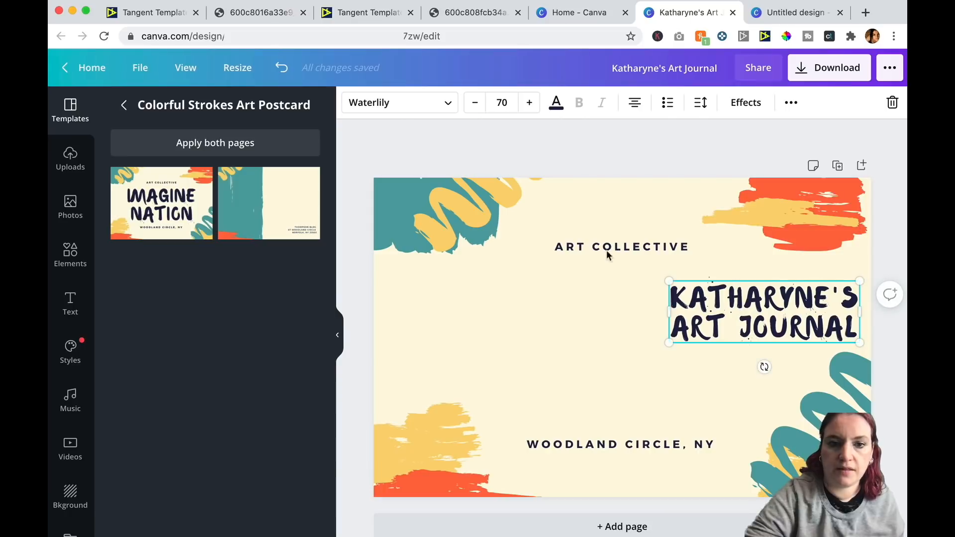
{"action": "left_click_drag", "start_coordinate": [588, 245], "coordinate": [723, 378]}
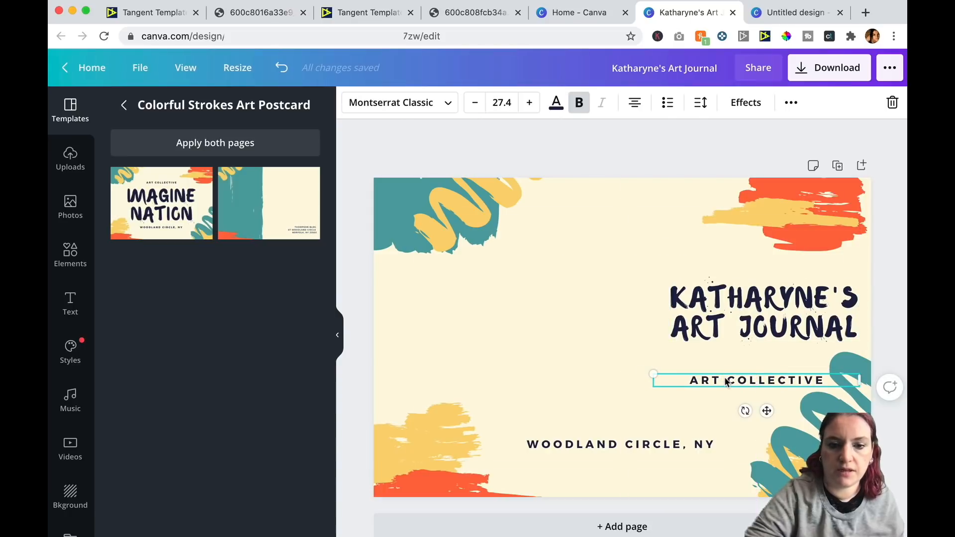
Delete the WOODLAND CIRCLE, NY line and nudge the title slightly upward.
{"action": "left_click", "coordinate": [662, 445]}
{"action": "key", "text": "Delete"}
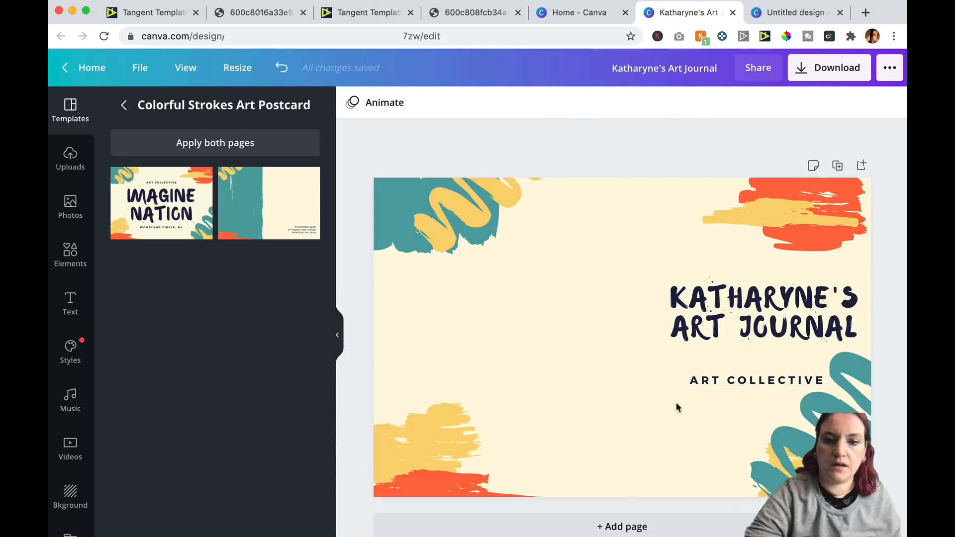
{"action": "left_click_drag", "start_coordinate": [774, 321], "coordinate": [774, 307]}
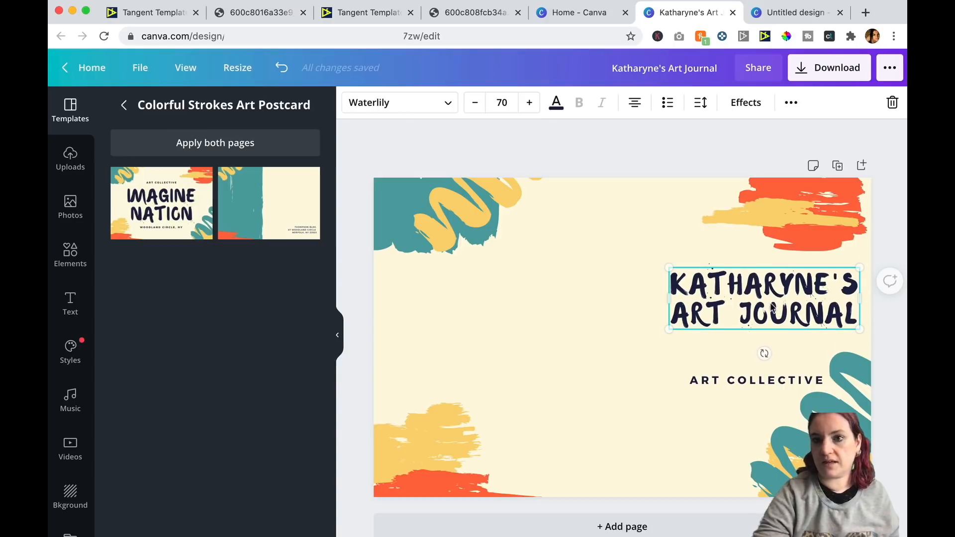
{"action": "left_click", "coordinate": [673, 141]}
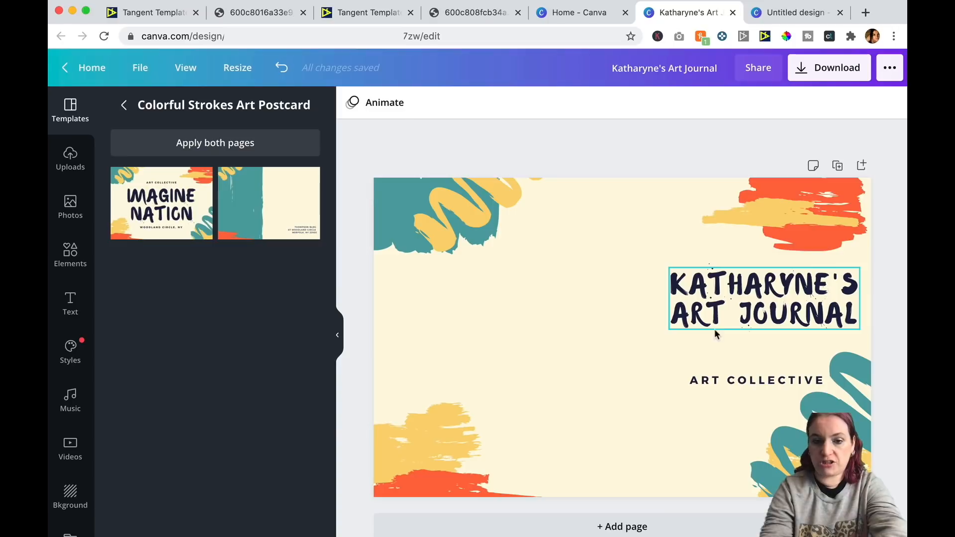
Rotate the ART COLLECTIVE text to vertical and center it horizontally on the page as spine text.
{"action": "left_click", "coordinate": [722, 381]}
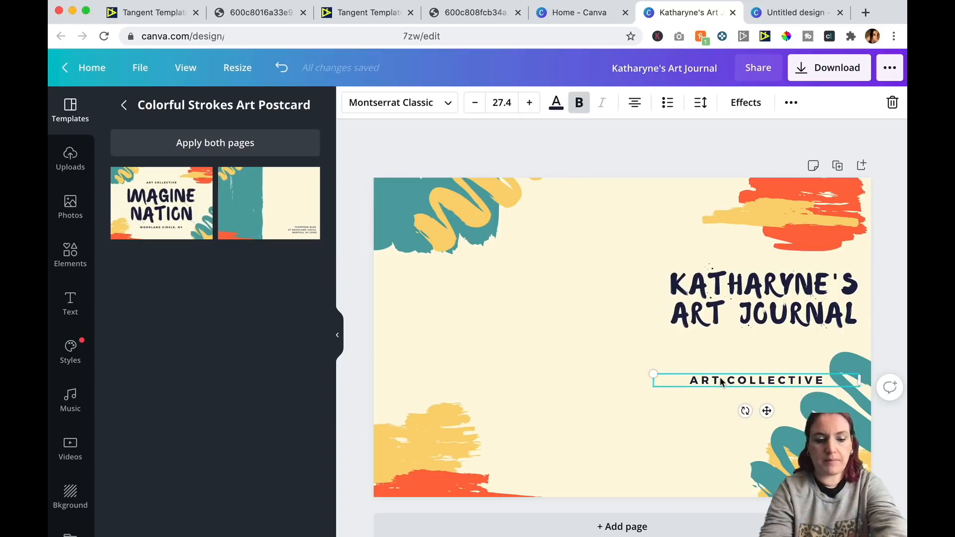
{"action": "left_click_drag", "start_coordinate": [747, 382], "coordinate": [673, 368]}
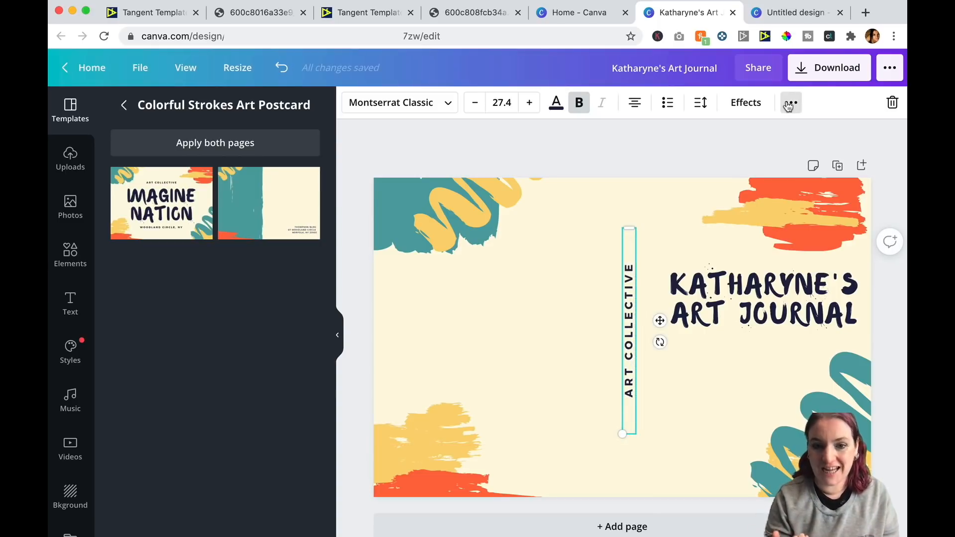
{"action": "left_click", "coordinate": [790, 103]}
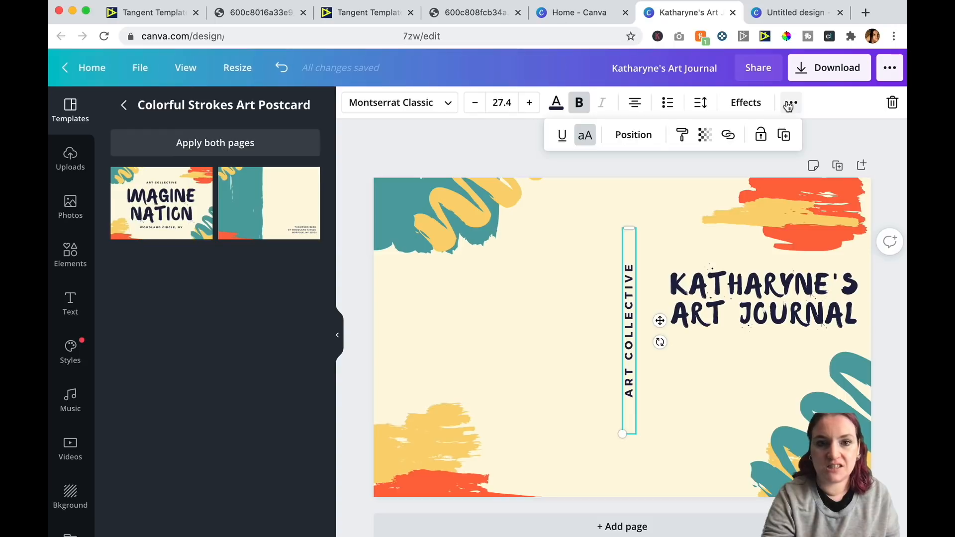
{"action": "left_click", "coordinate": [634, 134]}
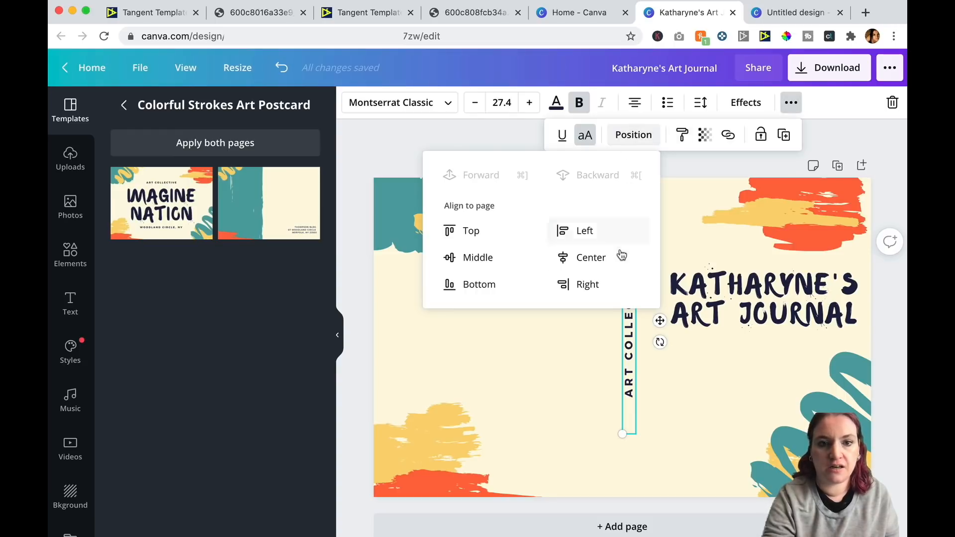
{"action": "left_click", "coordinate": [599, 255]}
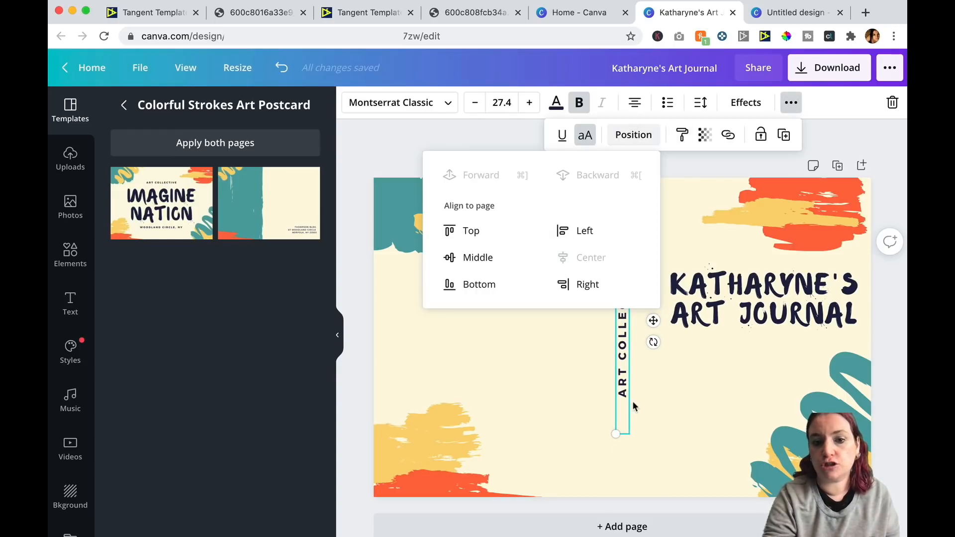
{"action": "left_click", "coordinate": [655, 406]}
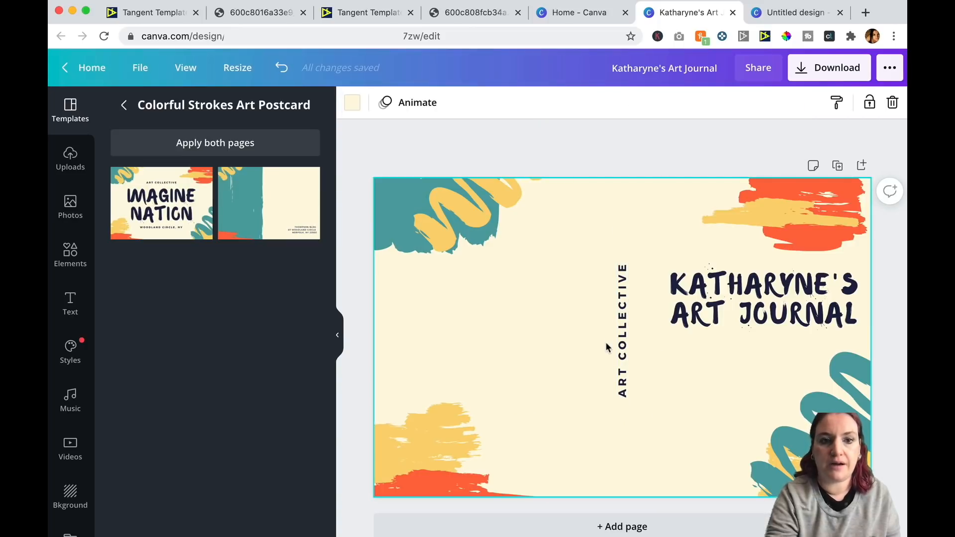
Overlay the uploaded cover template image across the whole design to check margins and spine placement.
{"action": "left_click", "coordinate": [70, 158]}
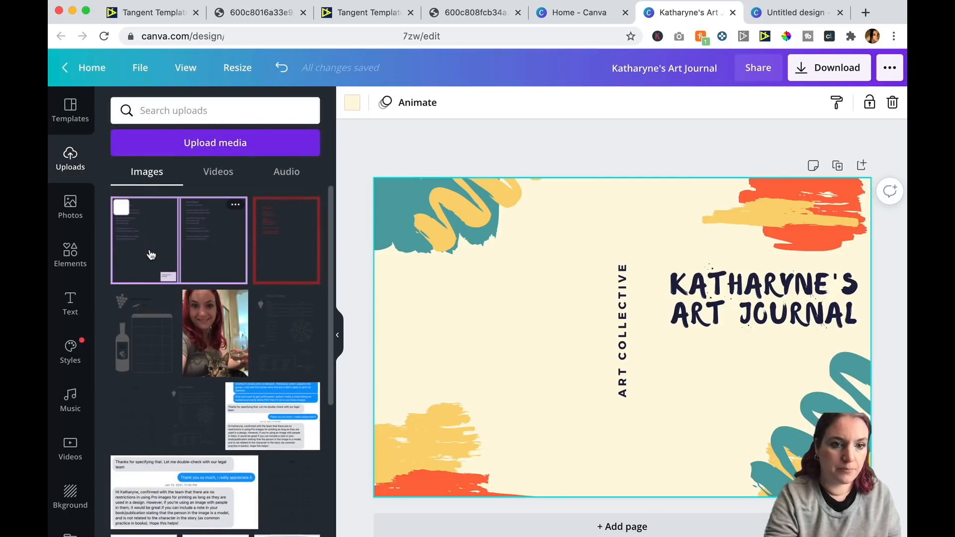
{"action": "left_click", "coordinate": [151, 256]}
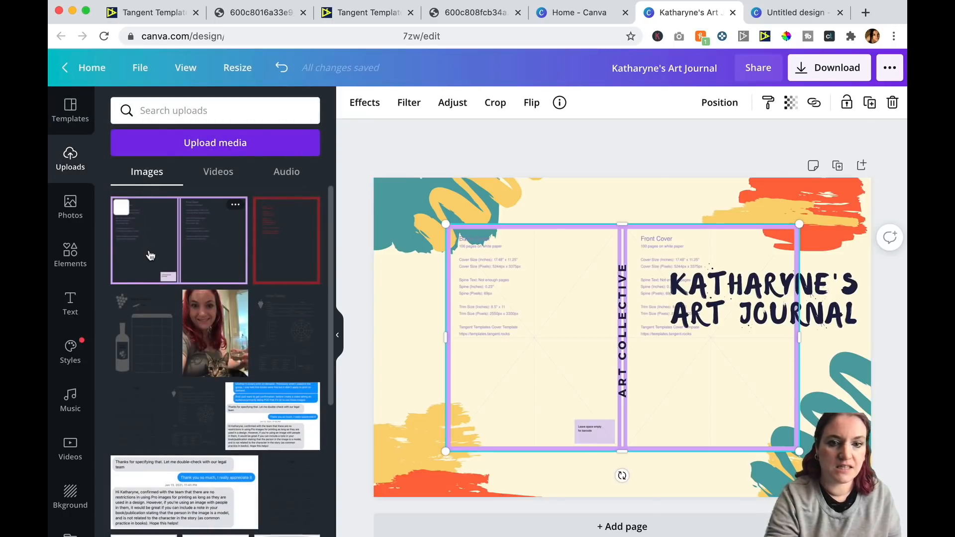
{"action": "left_click_drag", "start_coordinate": [446, 222], "coordinate": [368, 167]}
{"action": "left_click_drag", "start_coordinate": [799, 451], "coordinate": [872, 498]}
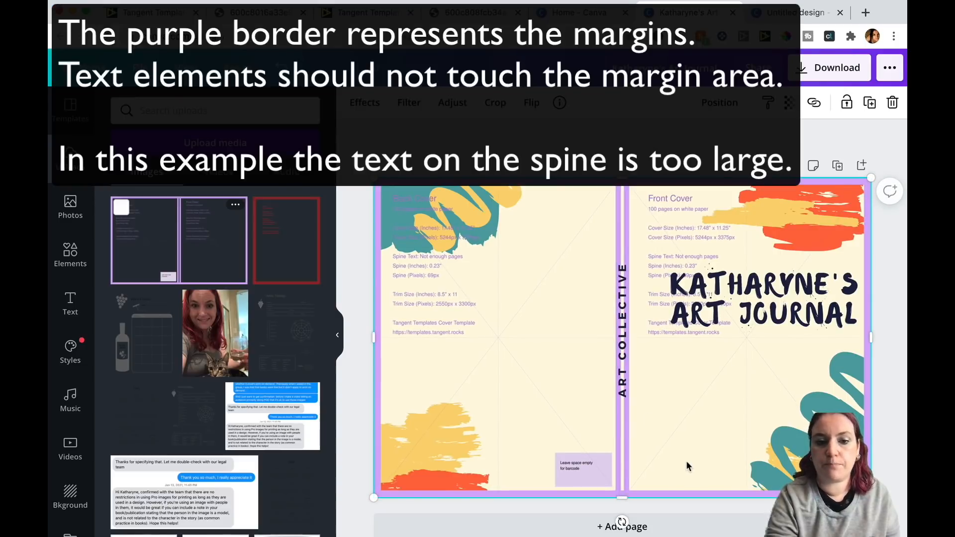
{"action": "key", "text": "Delete"}
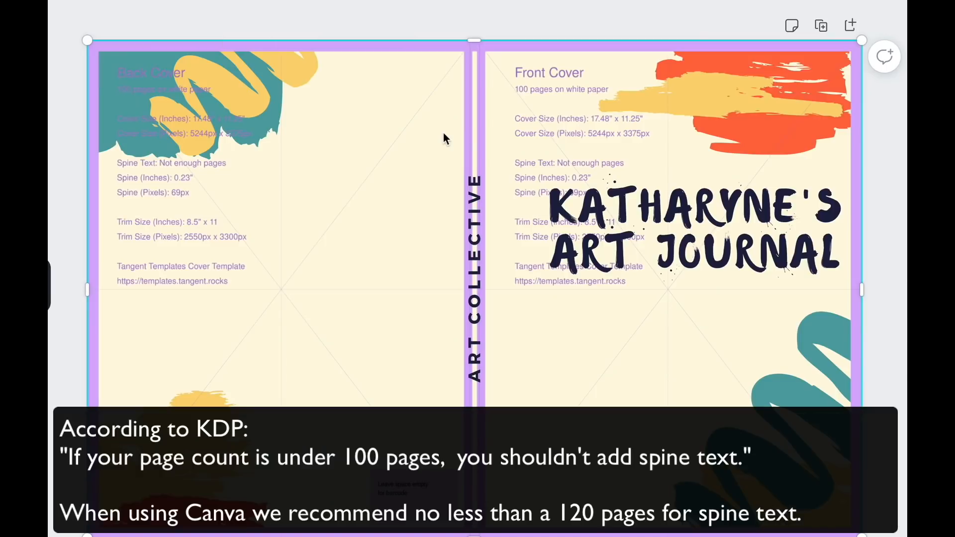
Shrink the spine text to a smaller preset size, fit it inside the spine, and remove the template overlay.
{"action": "left_click", "coordinate": [475, 233]}
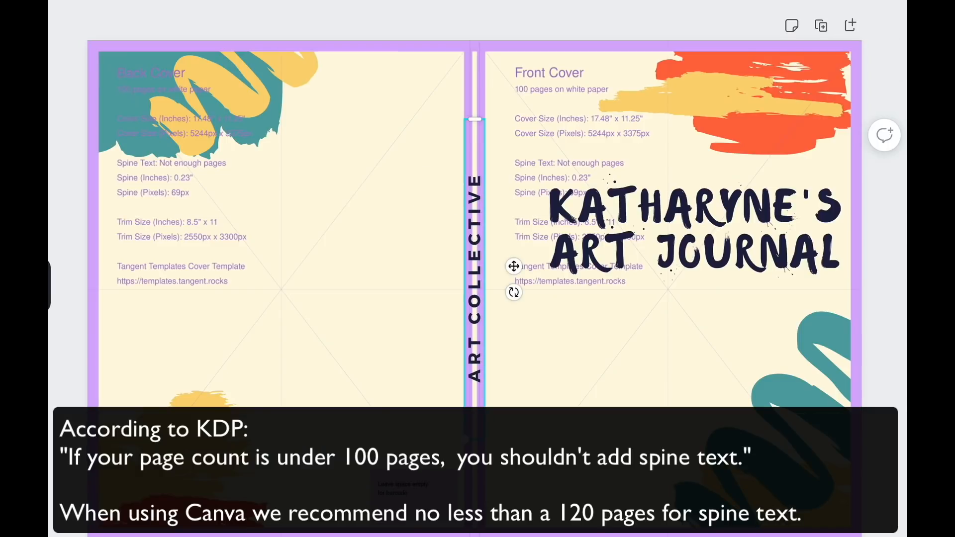
{"action": "left_click", "coordinate": [241, 0]}
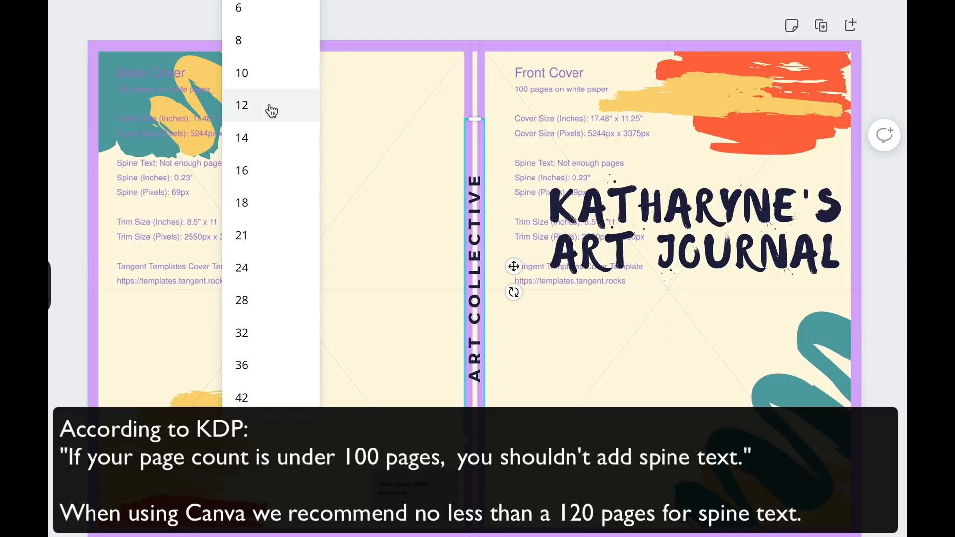
{"action": "left_click", "coordinate": [263, 129]}
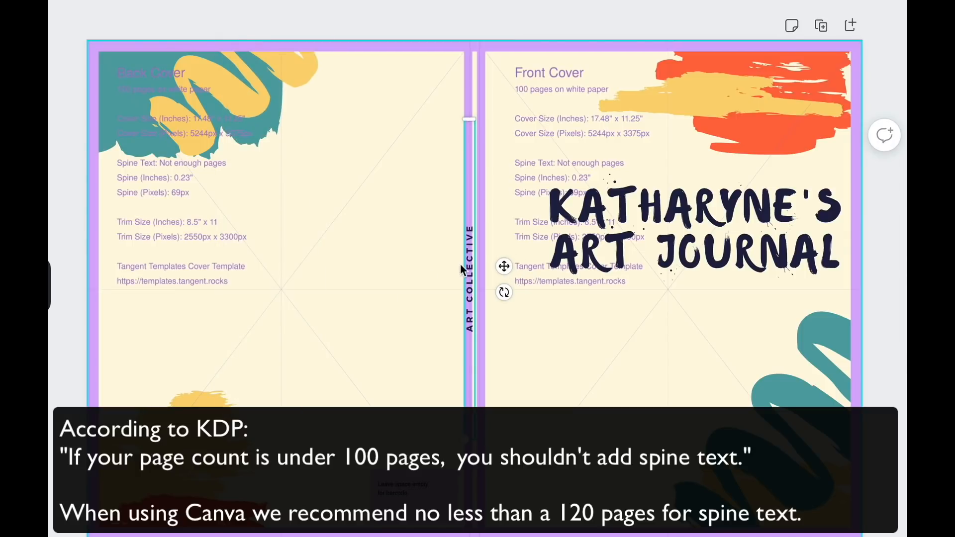
{"action": "left_click_drag", "start_coordinate": [472, 275], "coordinate": [477, 274]}
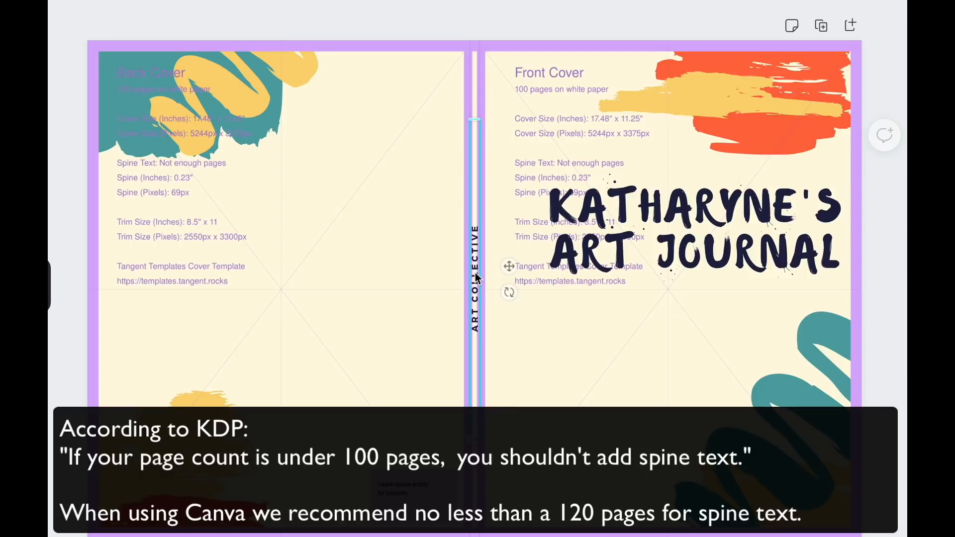
{"action": "left_click", "coordinate": [475, 22]}
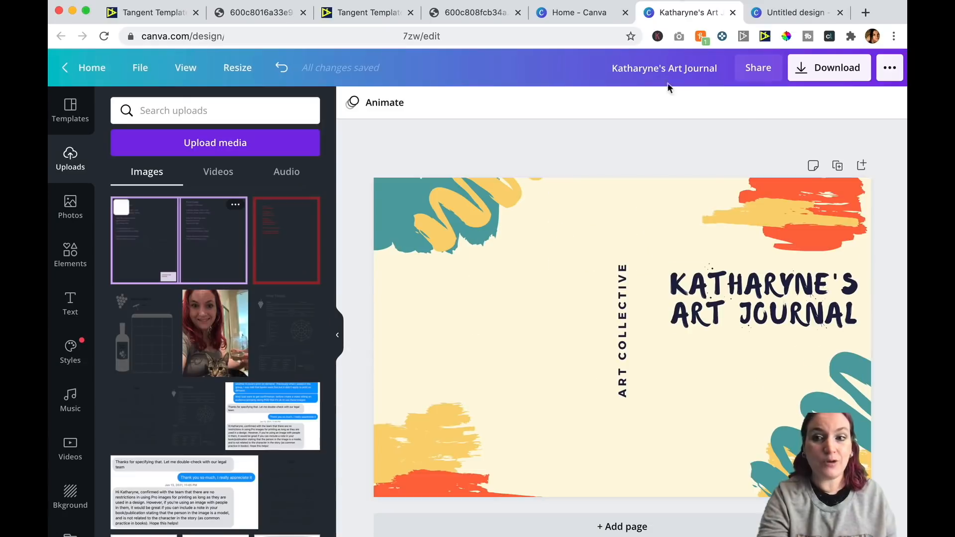
Download the cover design as a PDF Print file and close the confirmation.
{"action": "left_click", "coordinate": [800, 69]}
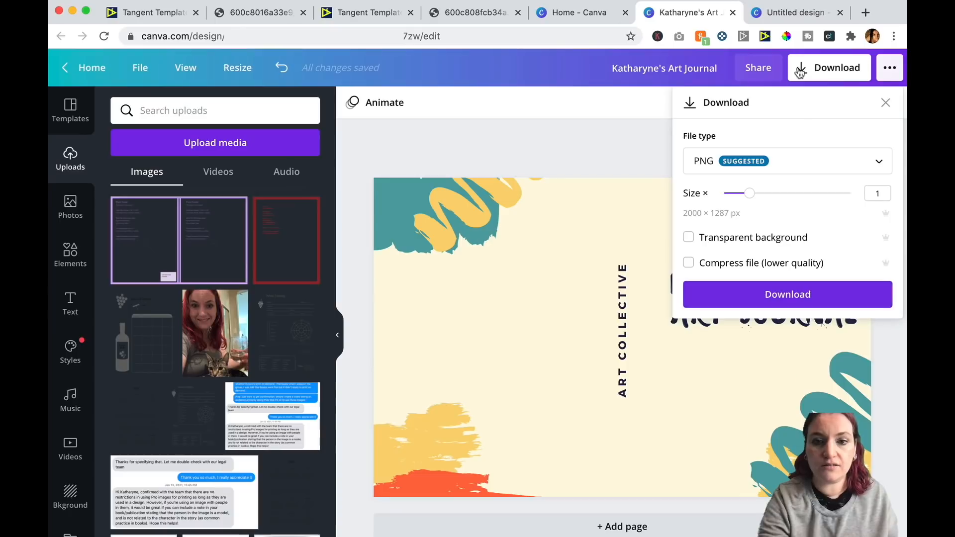
{"action": "left_click", "coordinate": [804, 158]}
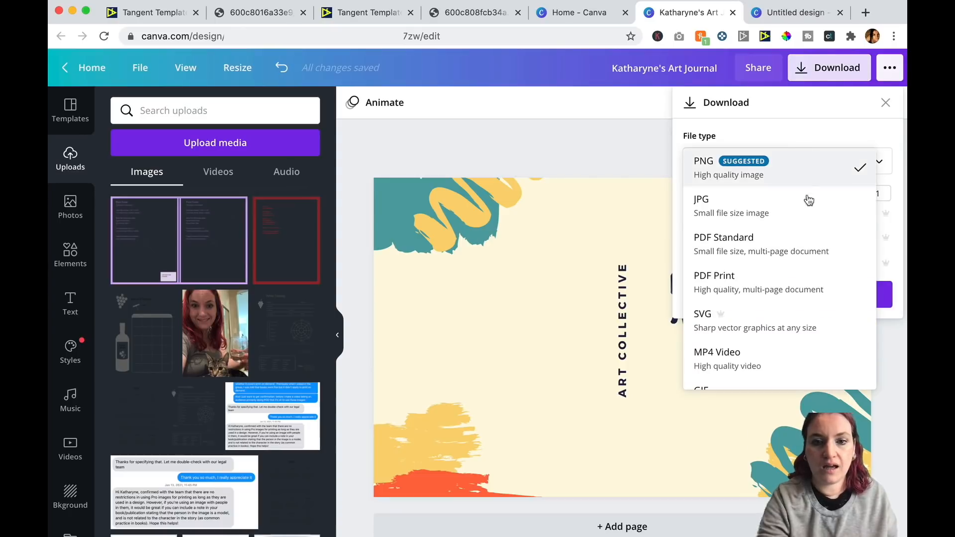
{"action": "left_click", "coordinate": [791, 279]}
{"action": "left_click", "coordinate": [770, 220]}
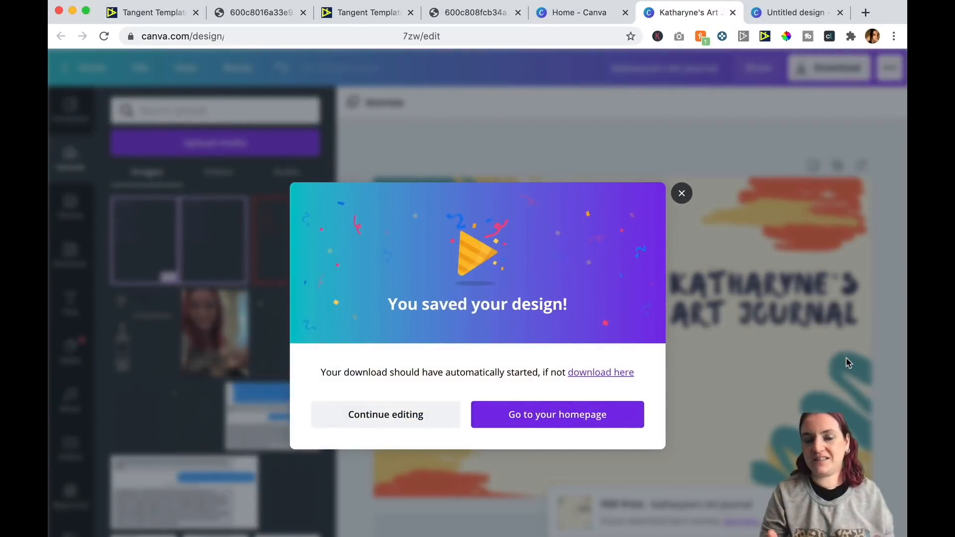
{"action": "left_click", "coordinate": [682, 194]}
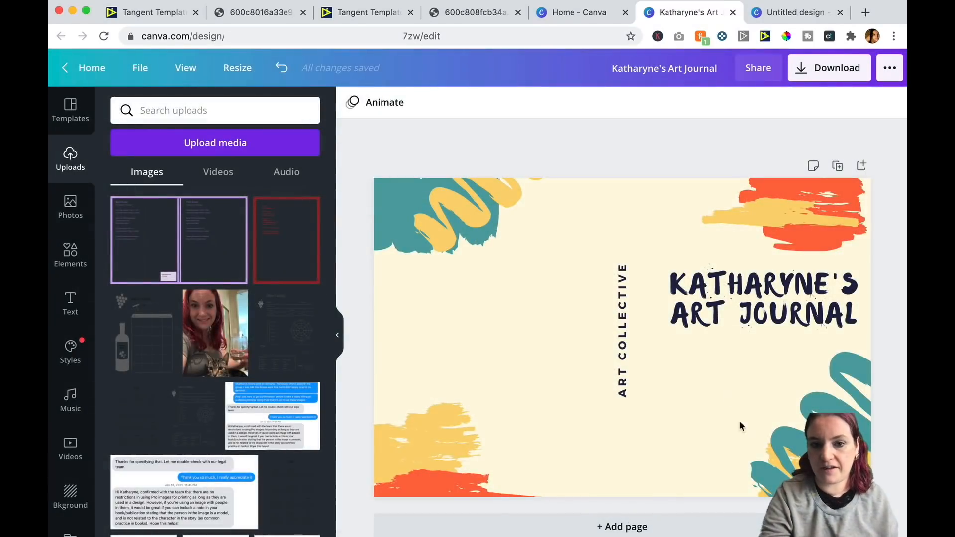
Search the elements library for art.
{"action": "left_click", "coordinate": [71, 254]}
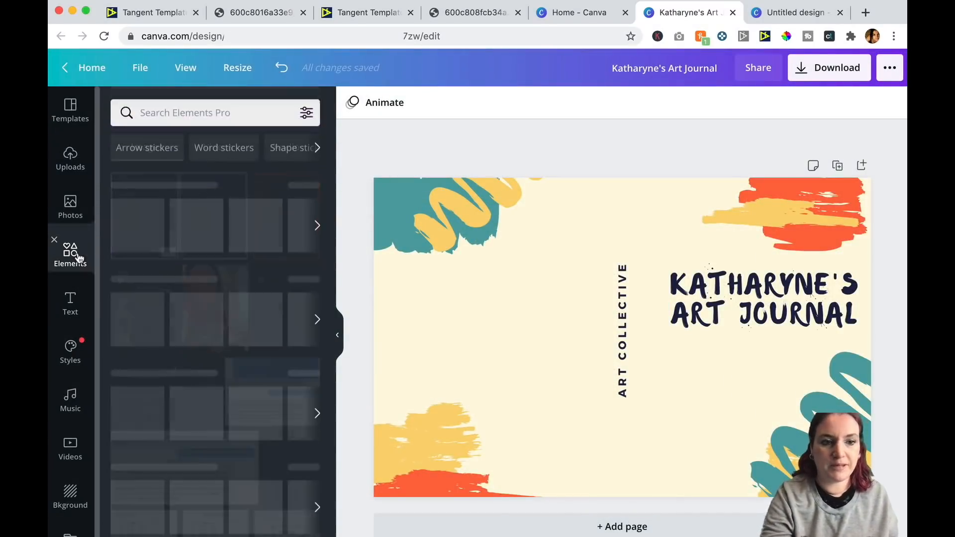
{"action": "left_click", "coordinate": [189, 107]}
{"action": "type", "text": "art"}
{"action": "key", "text": "Return"}
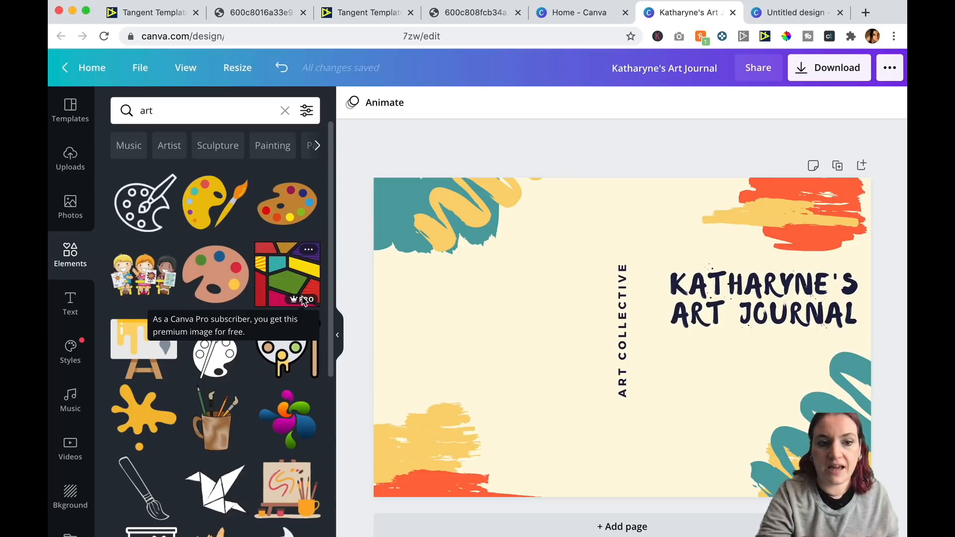
Open the licensing details for the premium Pop Art with Lines element and its license information link.
{"action": "left_click", "coordinate": [308, 250]}
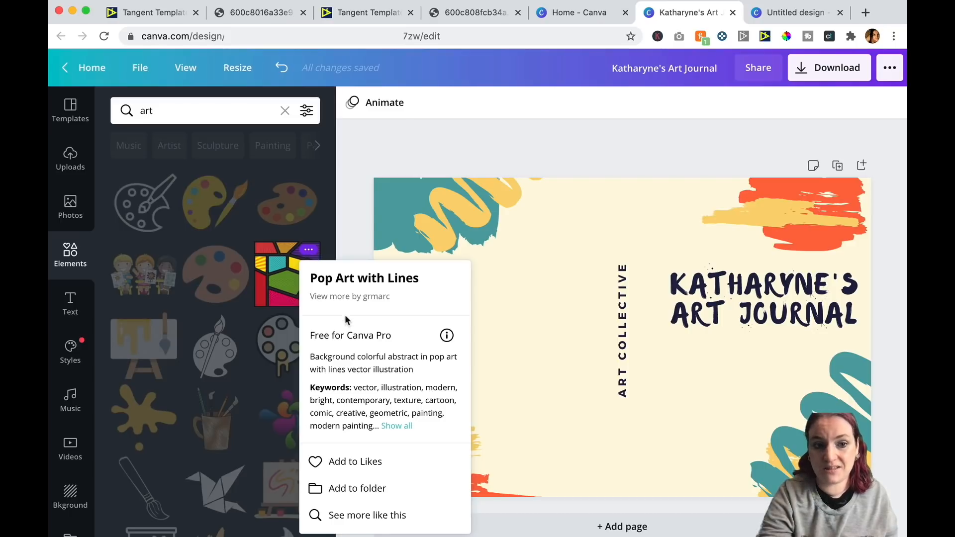
{"action": "left_click", "coordinate": [447, 338]}
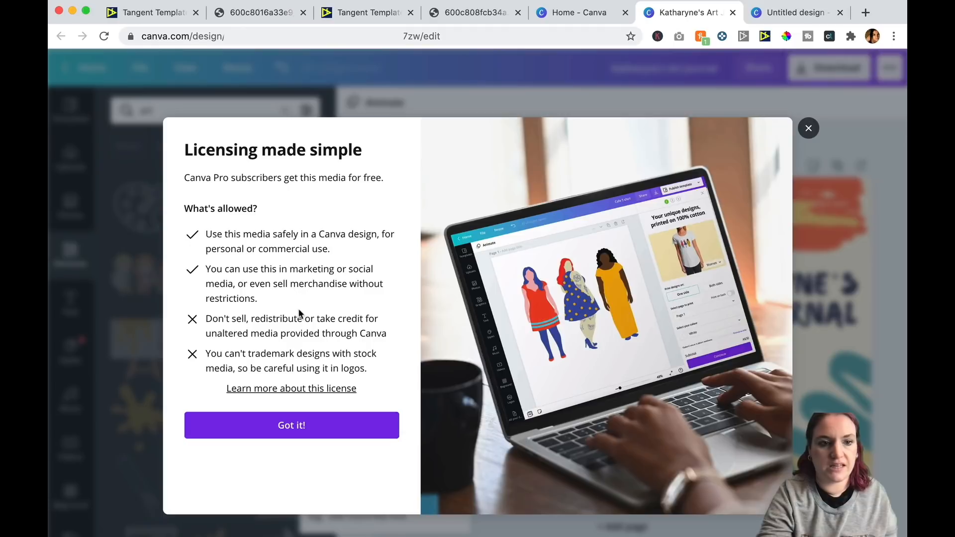
{"action": "left_click", "coordinate": [318, 388]}
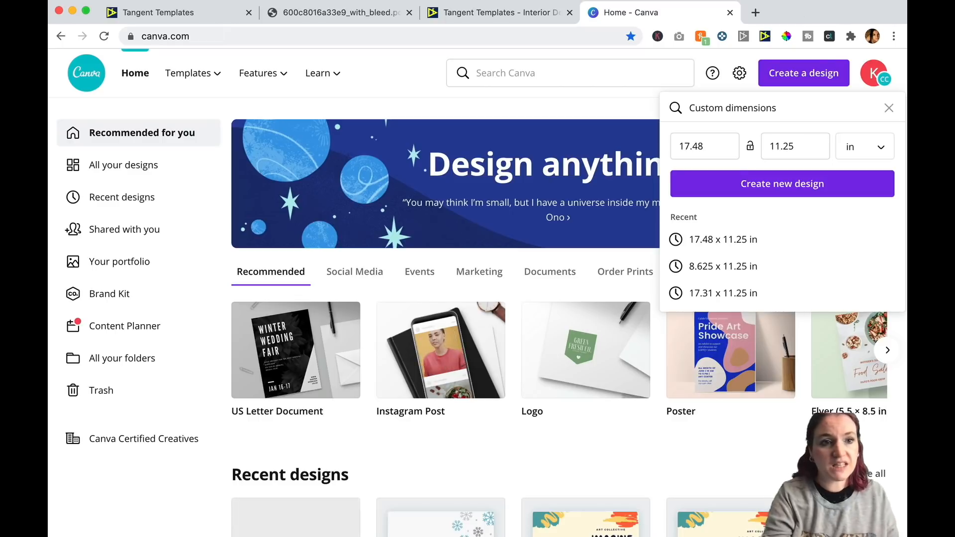
Switch to Tangent Builder and create a 50 page book using the Blank template.
{"action": "left_click", "coordinate": [210, 15]}
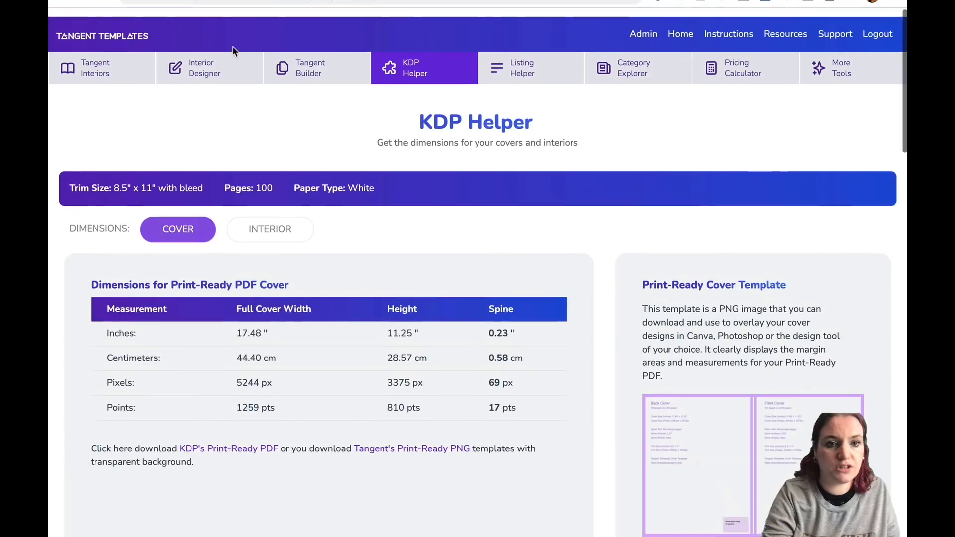
{"action": "left_click", "coordinate": [313, 59]}
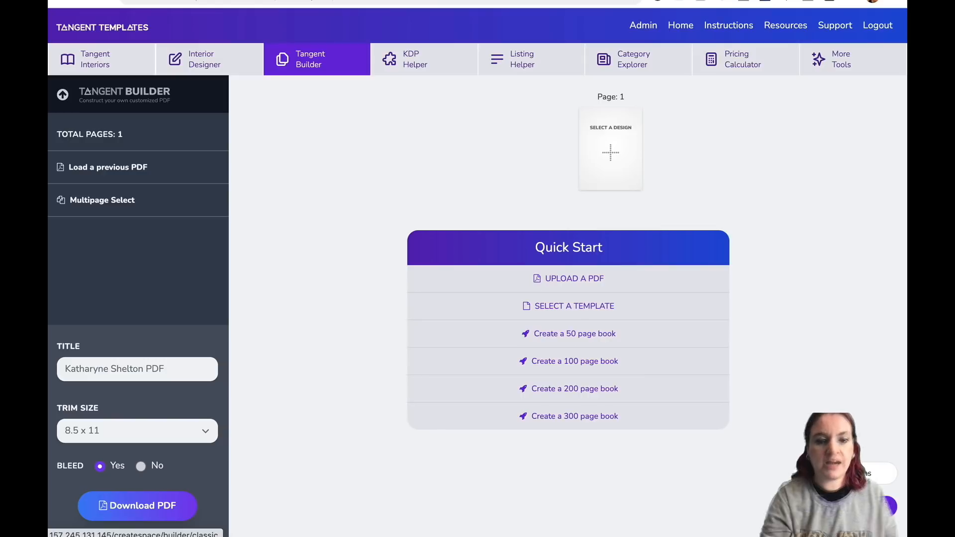
{"action": "left_click", "coordinate": [610, 335]}
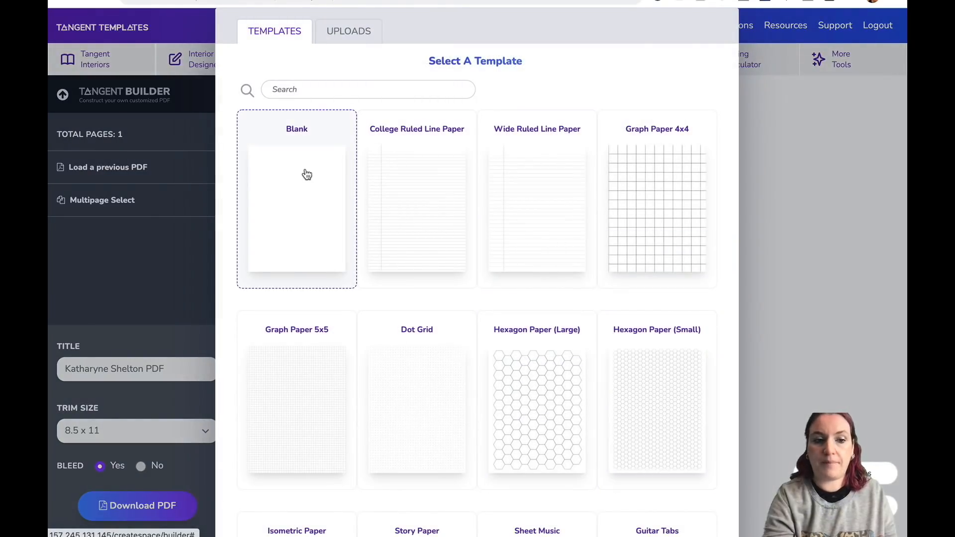
{"action": "scroll", "coordinate": [314, 172], "scroll_direction": "down", "scroll_amount": 7}
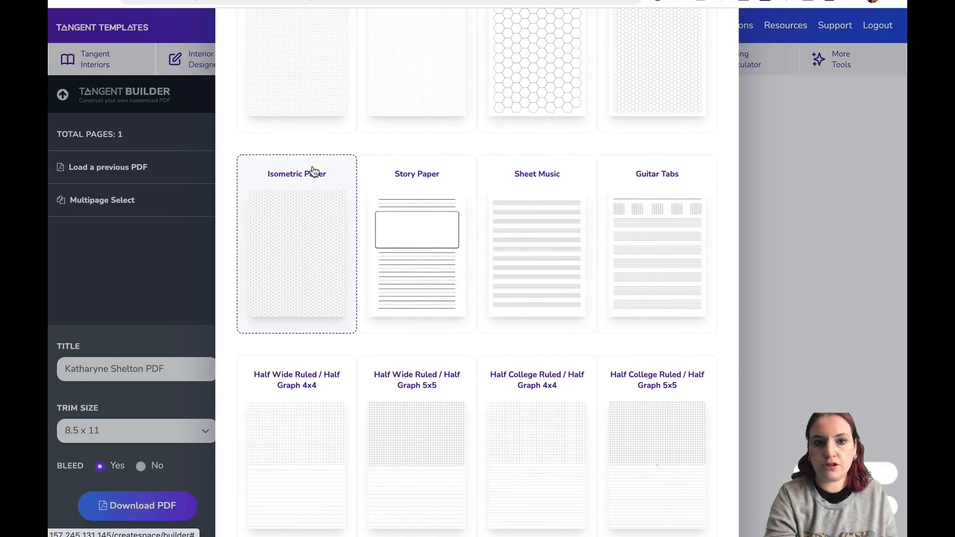
{"action": "scroll", "coordinate": [314, 171], "scroll_direction": "up", "scroll_amount": 7}
{"action": "left_click", "coordinate": [315, 169]}
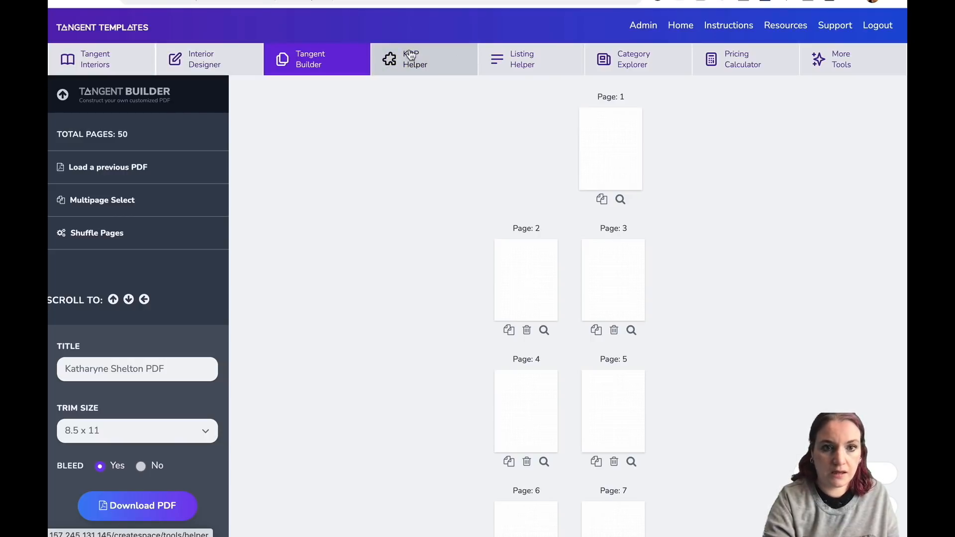
Open Tangent Interiors in a new tab and browse its templates to the Planners section.
{"action": "right_click", "coordinate": [95, 55]}
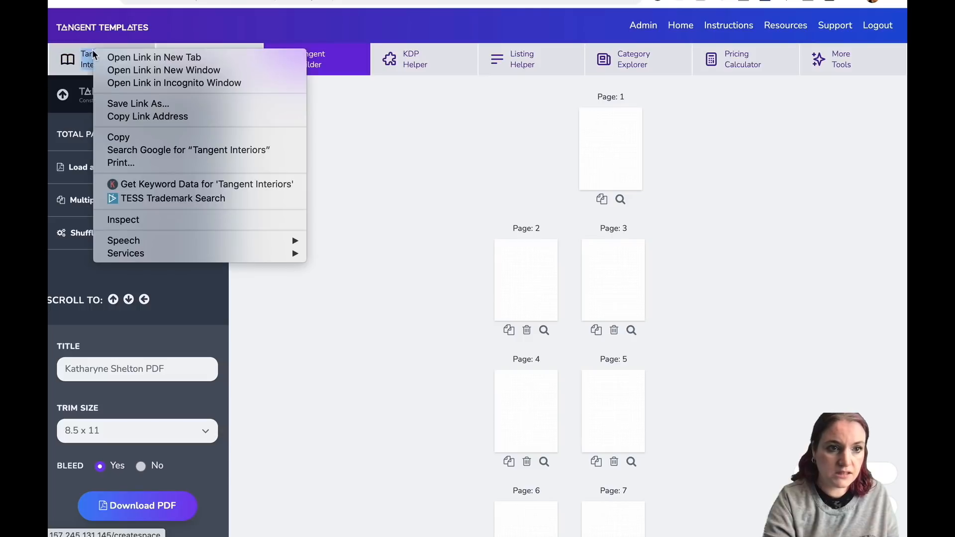
{"action": "left_click", "coordinate": [125, 58]}
{"action": "left_click", "coordinate": [125, 59]}
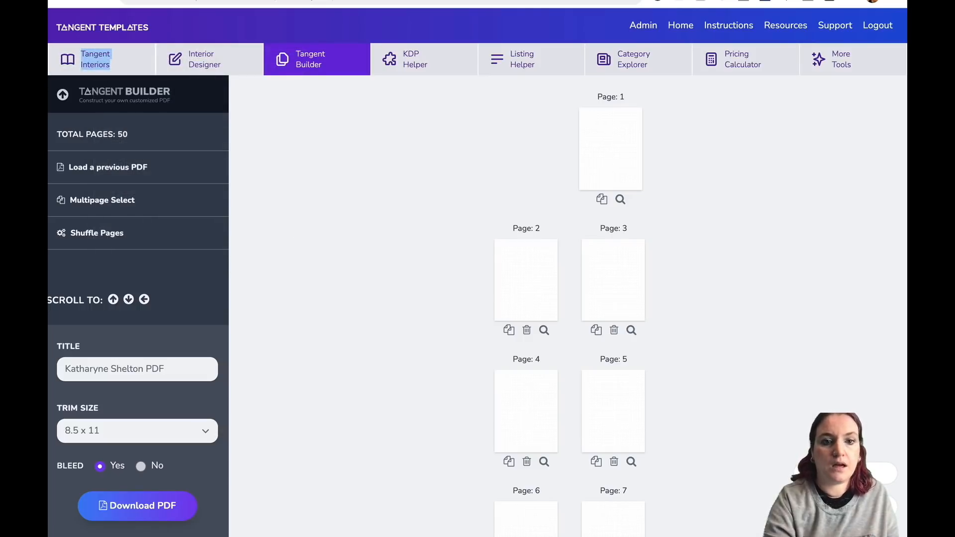
{"action": "scroll", "coordinate": [494, 132], "scroll_direction": "down", "scroll_amount": 20}
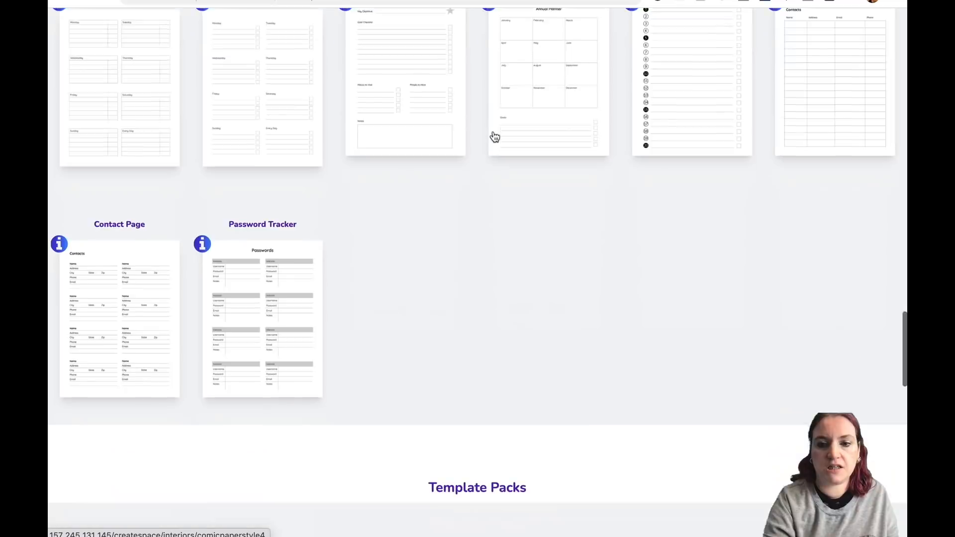
{"action": "scroll", "coordinate": [494, 134], "scroll_direction": "down", "scroll_amount": 10}
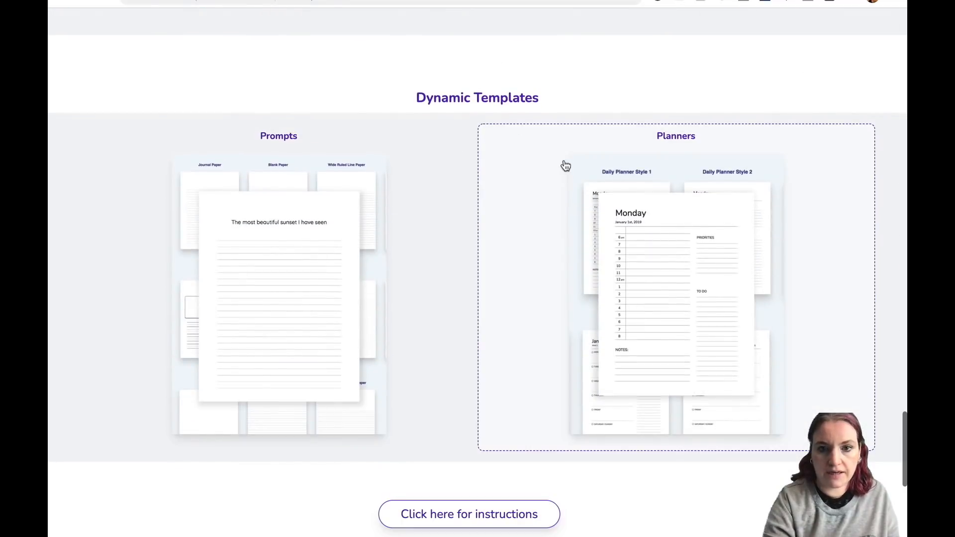
{"action": "left_click", "coordinate": [601, 255]}
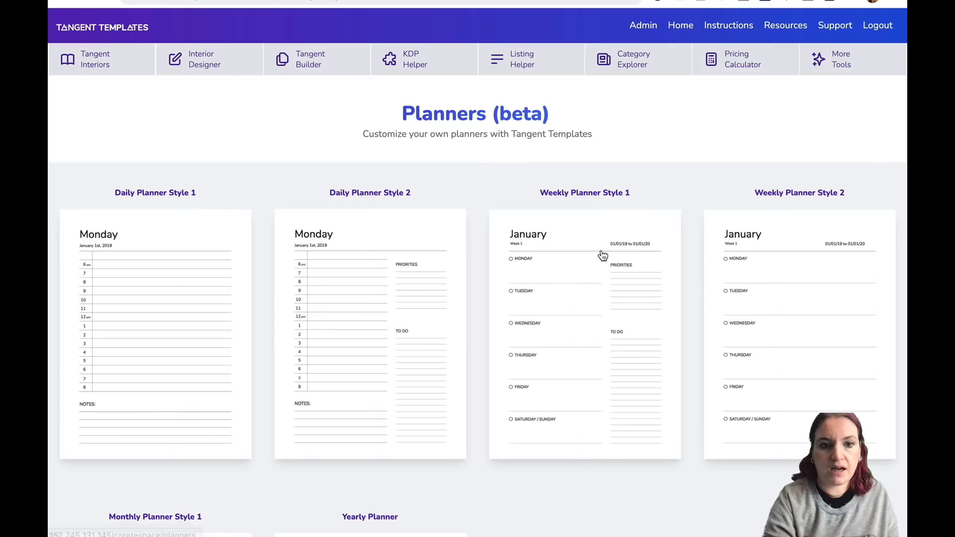
Open Monthly Planner Style 1 and download its 8.5 x 11, 12-month January 2021 PDF with bleed.
{"action": "scroll", "coordinate": [602, 255], "scroll_direction": "down", "scroll_amount": 5}
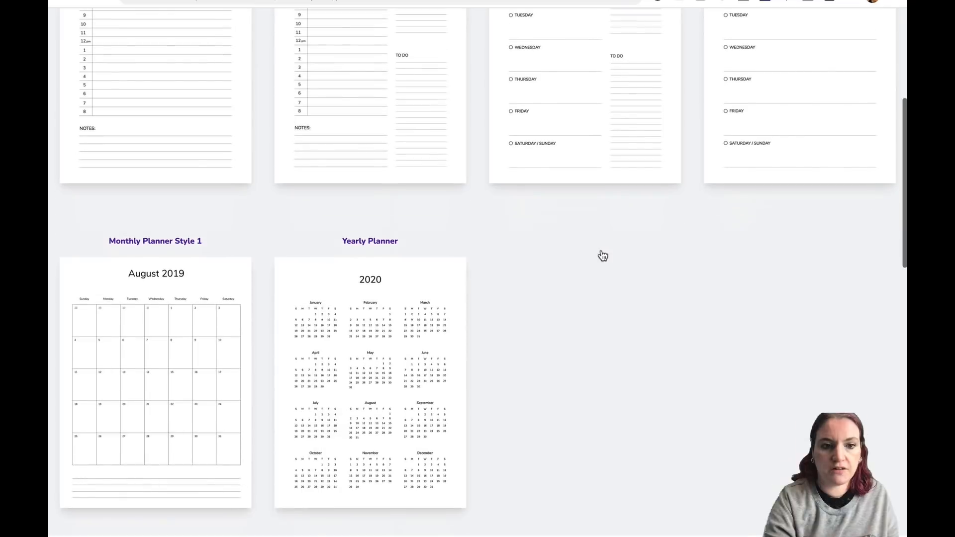
{"action": "left_click", "coordinate": [148, 363]}
{"action": "scroll", "coordinate": [535, 351], "scroll_direction": "down", "scroll_amount": 5}
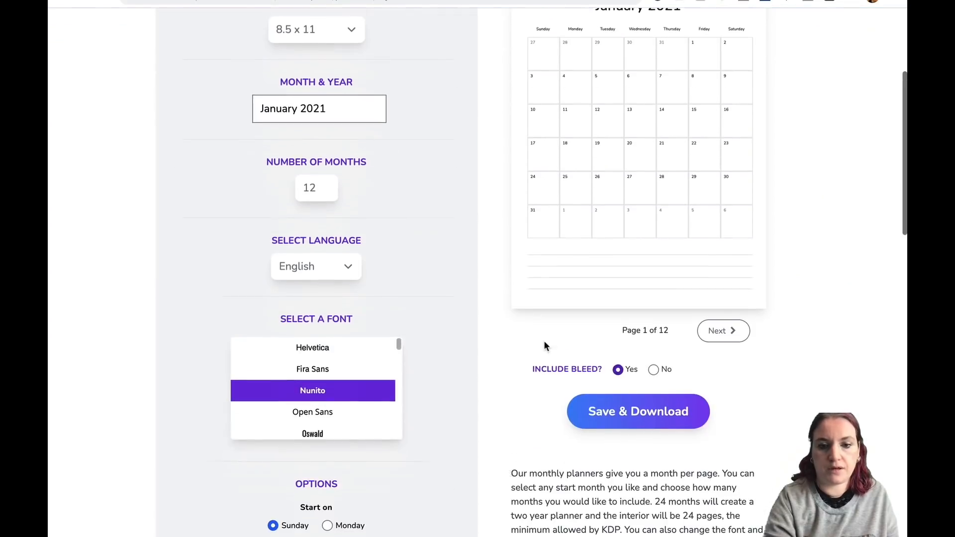
{"action": "left_click", "coordinate": [667, 390]}
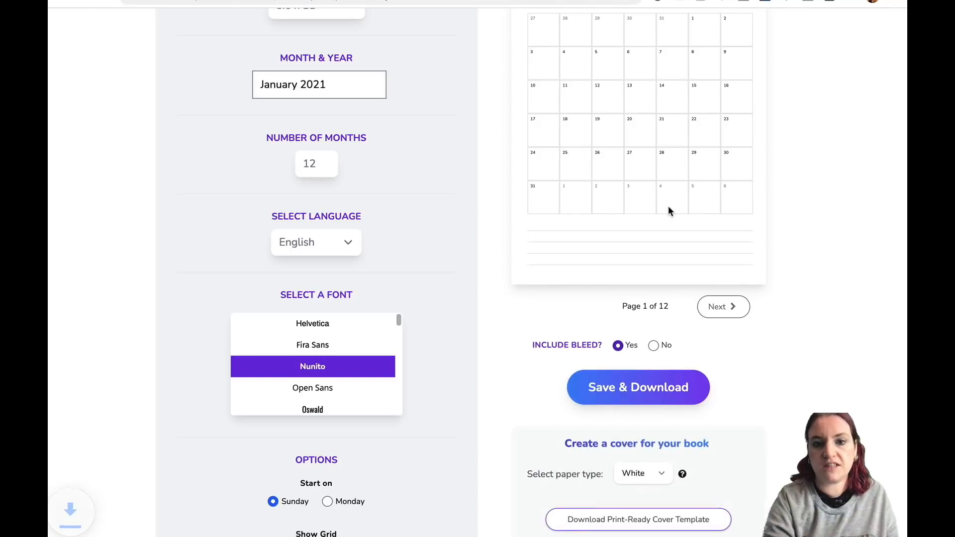
Review the monthly planner's month and year picker, font list and display options.
{"action": "scroll", "coordinate": [670, 207], "scroll_direction": "up", "scroll_amount": 3}
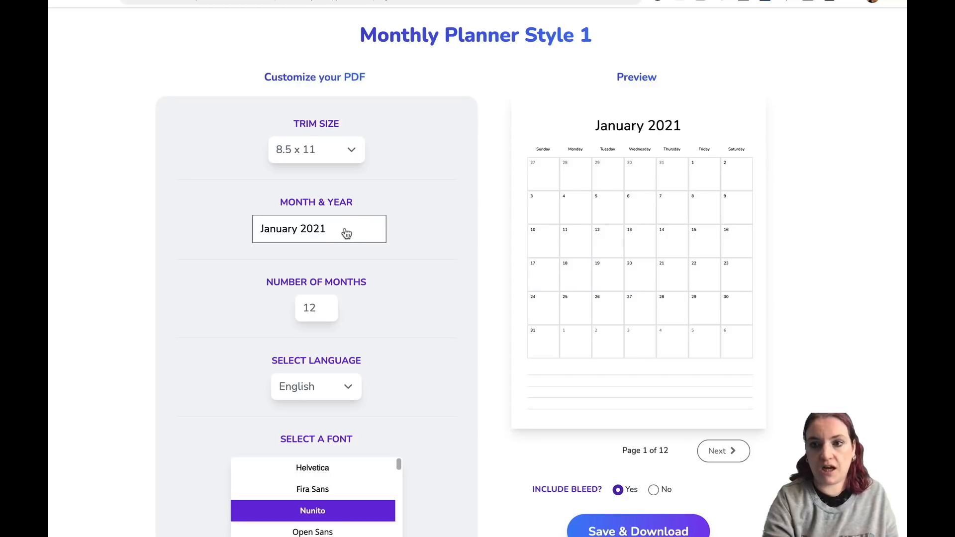
{"action": "left_click", "coordinate": [315, 235]}
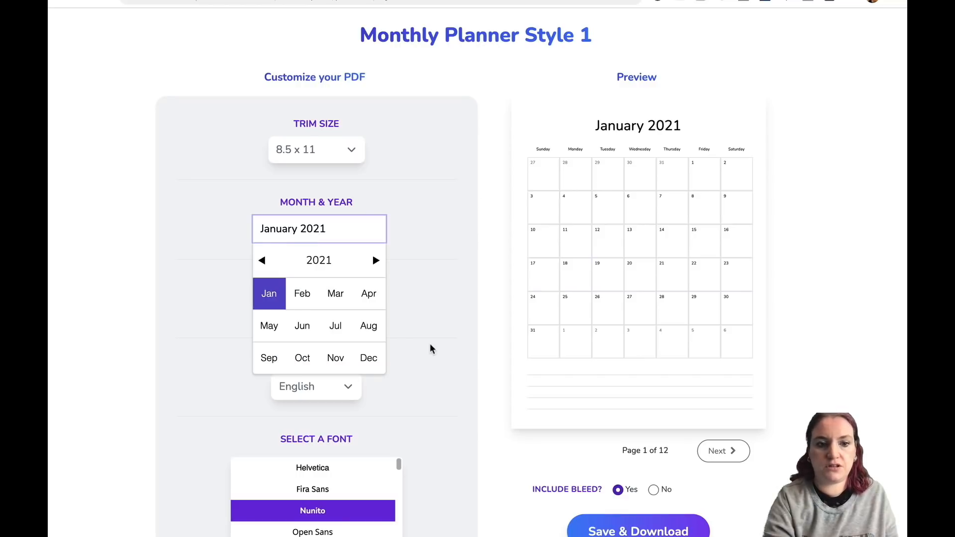
{"action": "left_click", "coordinate": [442, 350]}
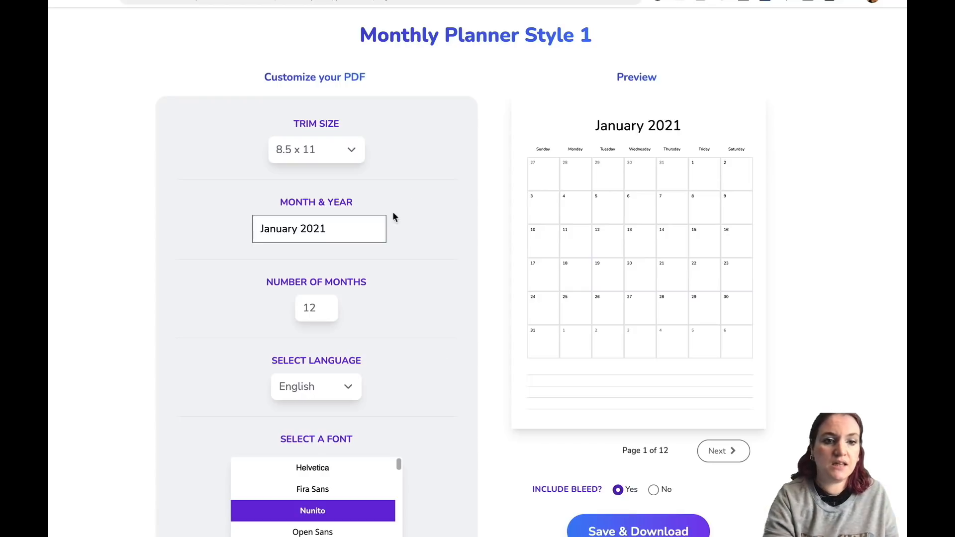
{"action": "scroll", "coordinate": [432, 369], "scroll_direction": "down", "scroll_amount": 2}
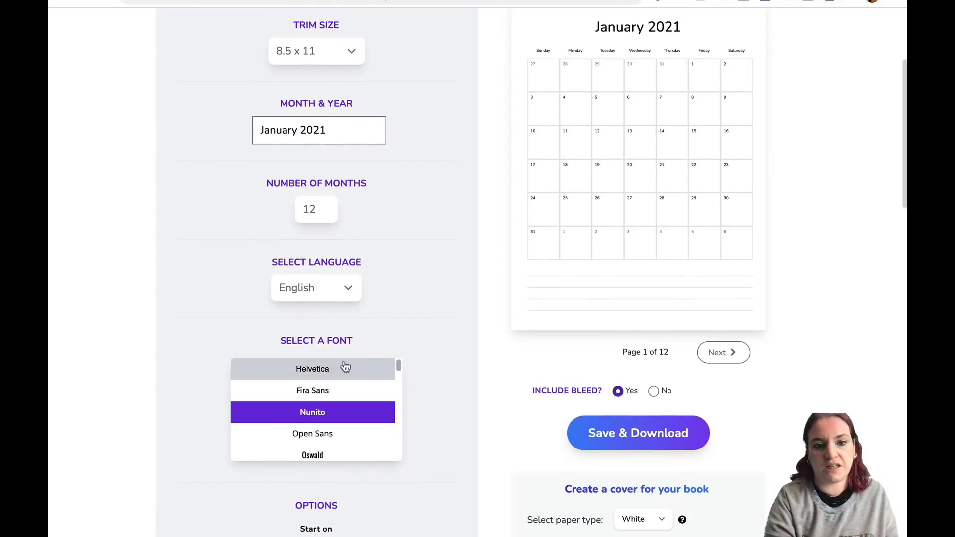
{"action": "scroll", "coordinate": [435, 324], "scroll_direction": "down", "scroll_amount": 7}
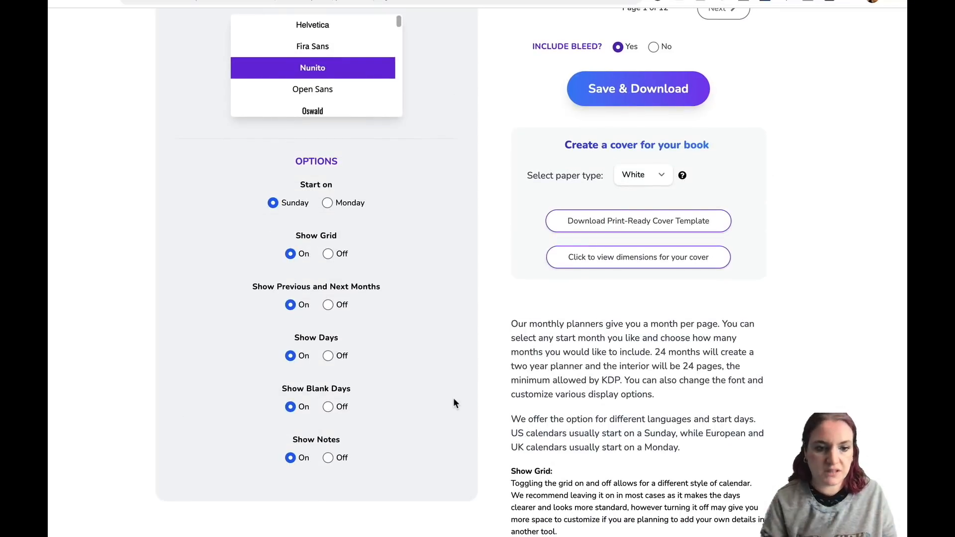
{"action": "scroll", "coordinate": [455, 404], "scroll_direction": "up", "scroll_amount": 8}
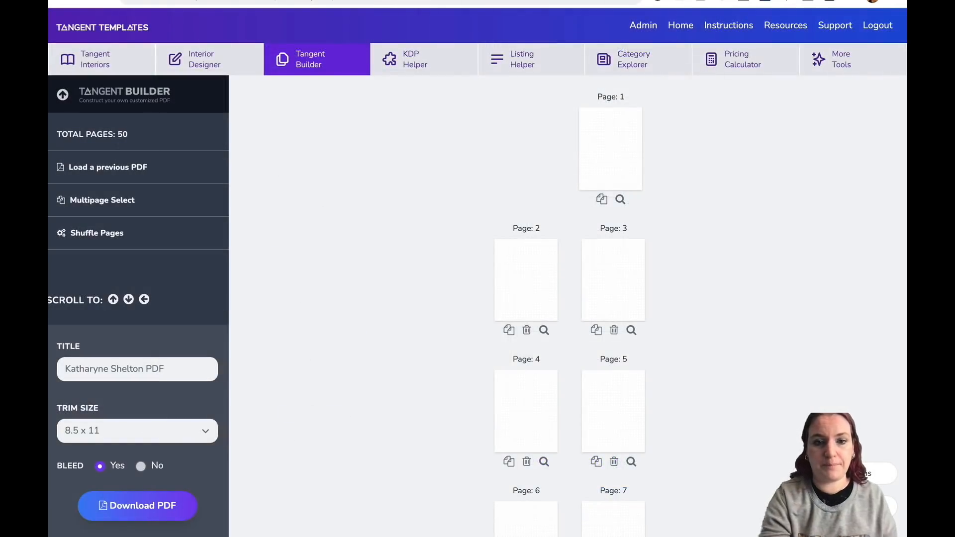
Open the template picker for page 1 in the builder and browse the available templates.
{"action": "left_click", "coordinate": [613, 149]}
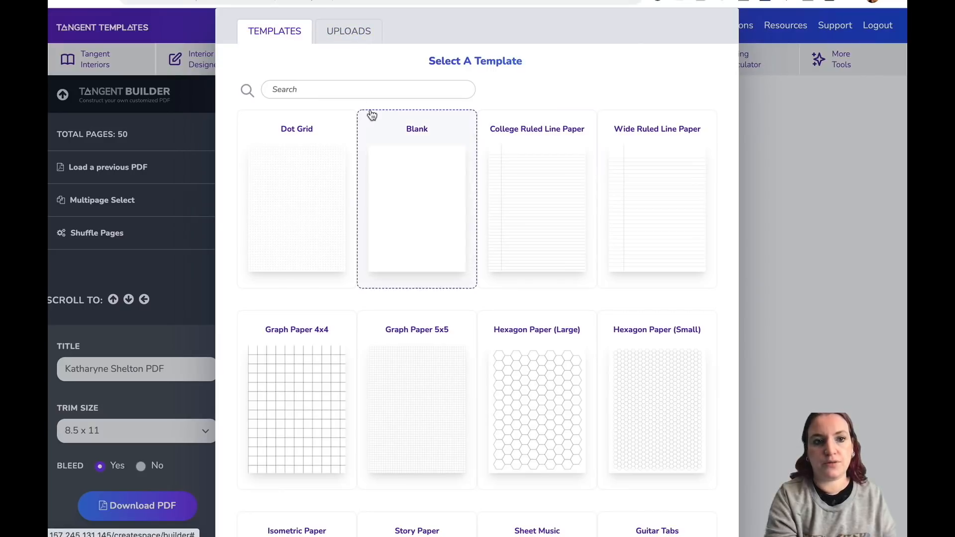
{"action": "scroll", "coordinate": [492, 203], "scroll_direction": "down", "scroll_amount": 20}
{"action": "scroll", "coordinate": [496, 203], "scroll_direction": "down", "scroll_amount": 20}
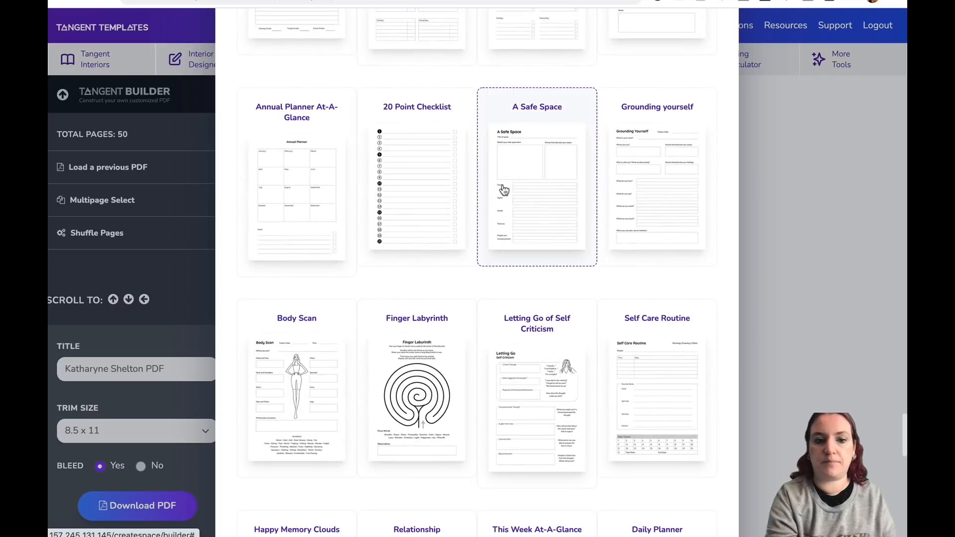
{"action": "scroll", "coordinate": [356, 320], "scroll_direction": "down", "scroll_amount": 5}
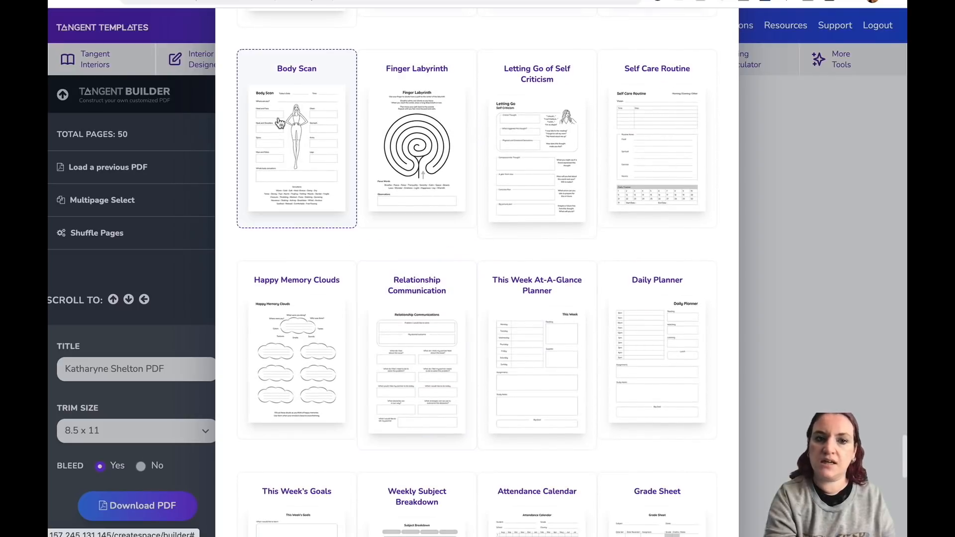
{"action": "scroll", "coordinate": [551, 219], "scroll_direction": "down", "scroll_amount": 4}
{"action": "scroll", "coordinate": [551, 221], "scroll_direction": "down", "scroll_amount": 9}
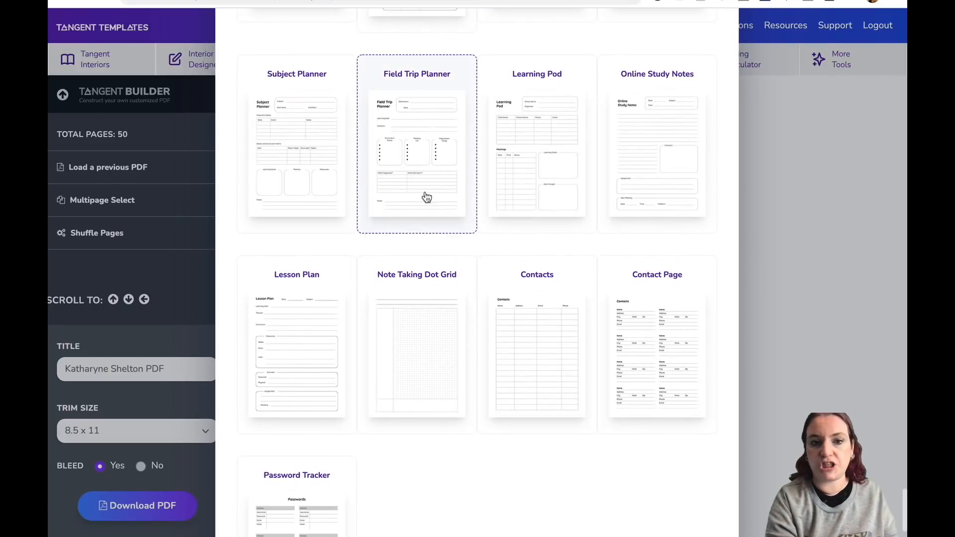
{"action": "scroll", "coordinate": [512, 309], "scroll_direction": "down", "scroll_amount": 2}
{"action": "scroll", "coordinate": [514, 311], "scroll_direction": "up", "scroll_amount": 5}
{"action": "scroll", "coordinate": [515, 310], "scroll_direction": "up", "scroll_amount": 20}
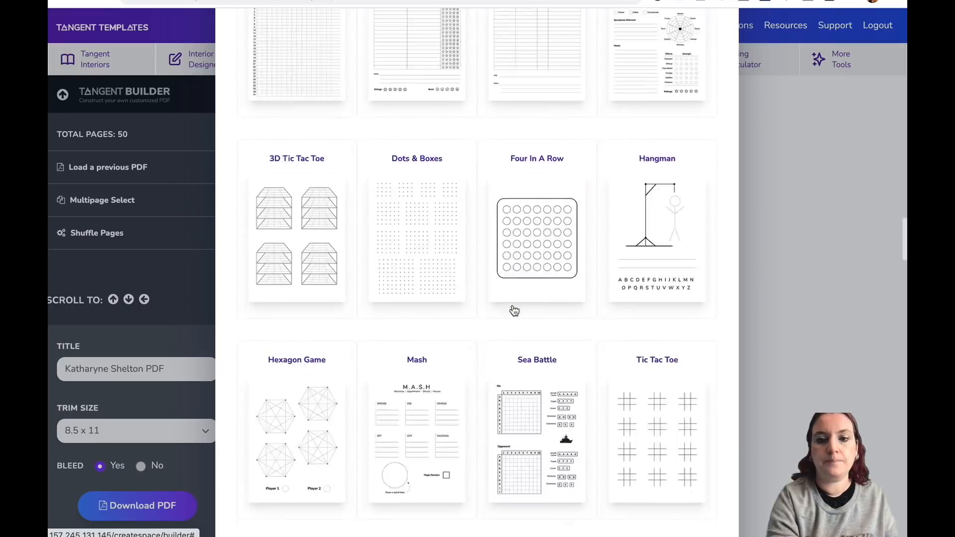
{"action": "scroll", "coordinate": [514, 311], "scroll_direction": "up", "scroll_amount": 20}
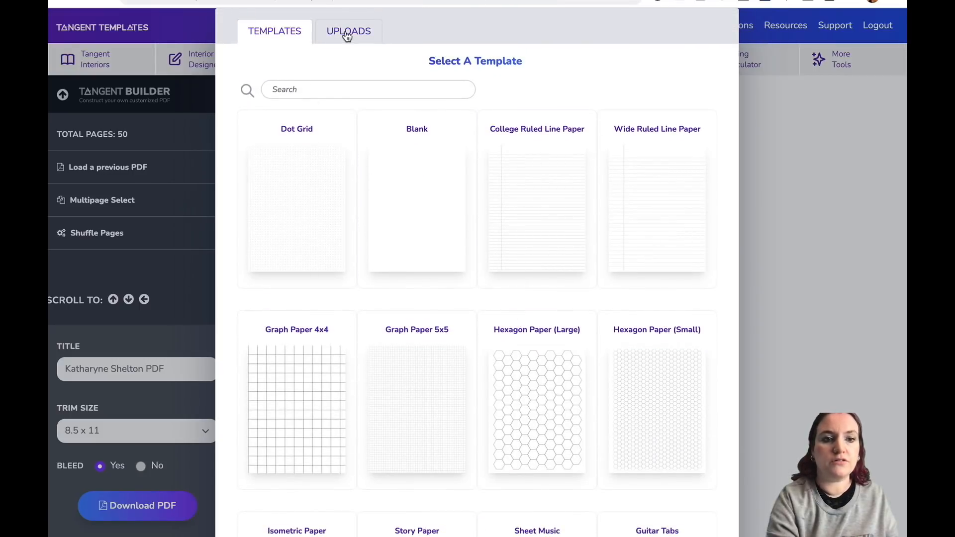
Upload the downloaded planner PDF 600c8730c1375_with_bleed.pdf from the Downloads folder into the builder.
{"action": "left_click", "coordinate": [347, 37]}
{"action": "left_click", "coordinate": [471, 107]}
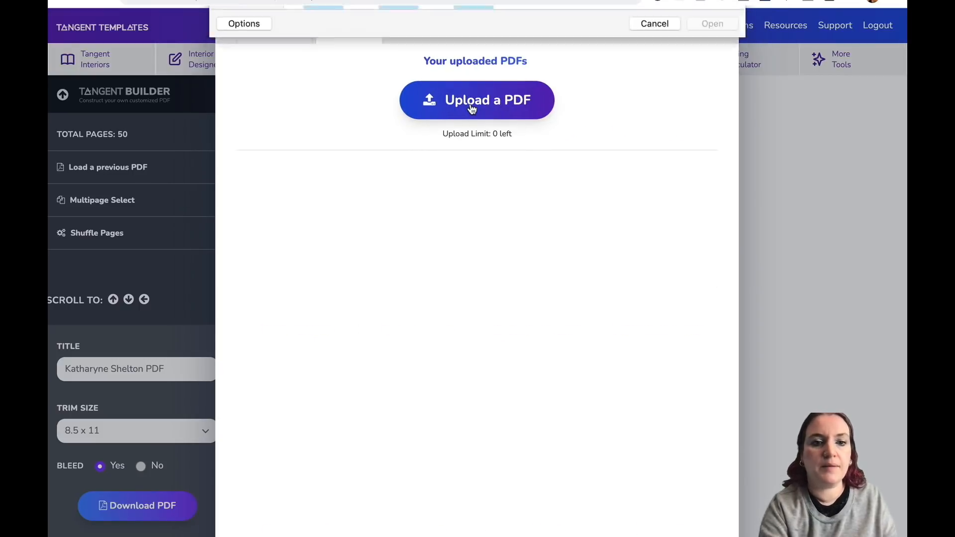
{"action": "left_click", "coordinate": [254, 93]}
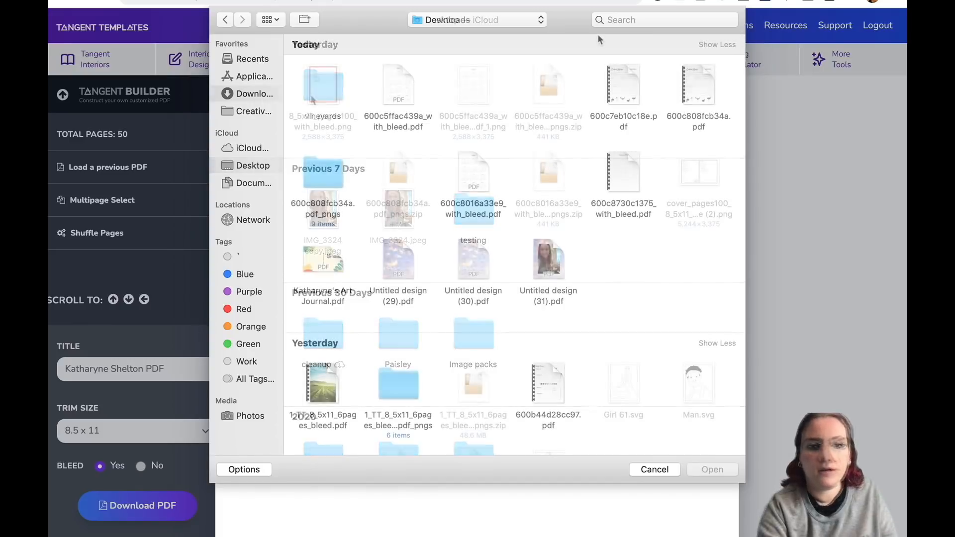
{"action": "double_click", "coordinate": [626, 171]}
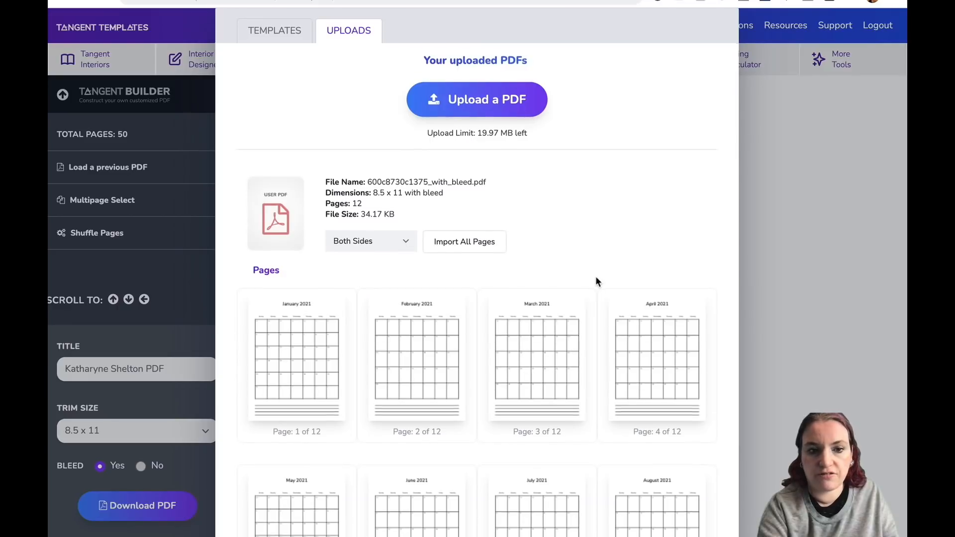
Import all pages of the uploaded 600c8730c1375_with_bleed.pdf planner into the book as right-side-only pages.
{"action": "scroll", "coordinate": [596, 278], "scroll_direction": "down", "scroll_amount": 5}
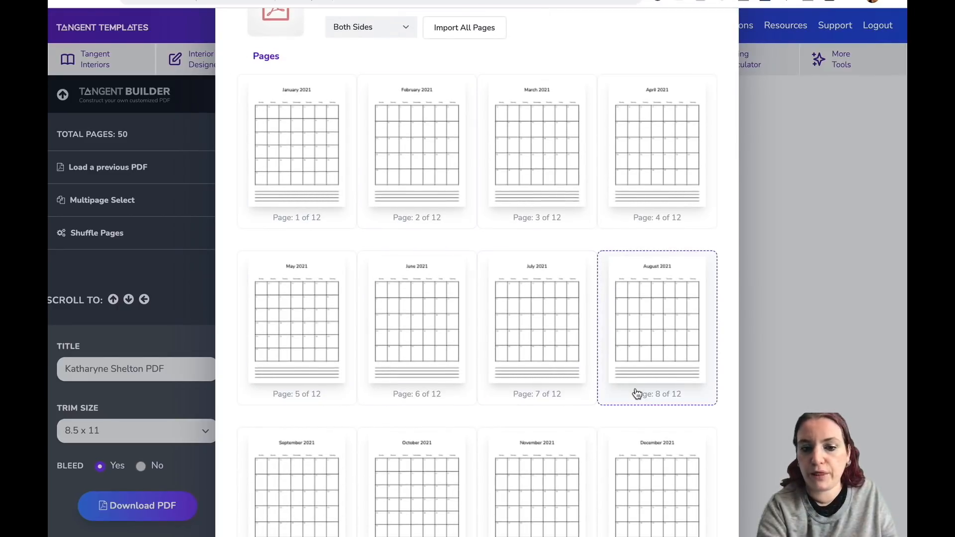
{"action": "scroll", "coordinate": [635, 394], "scroll_direction": "down", "scroll_amount": 1}
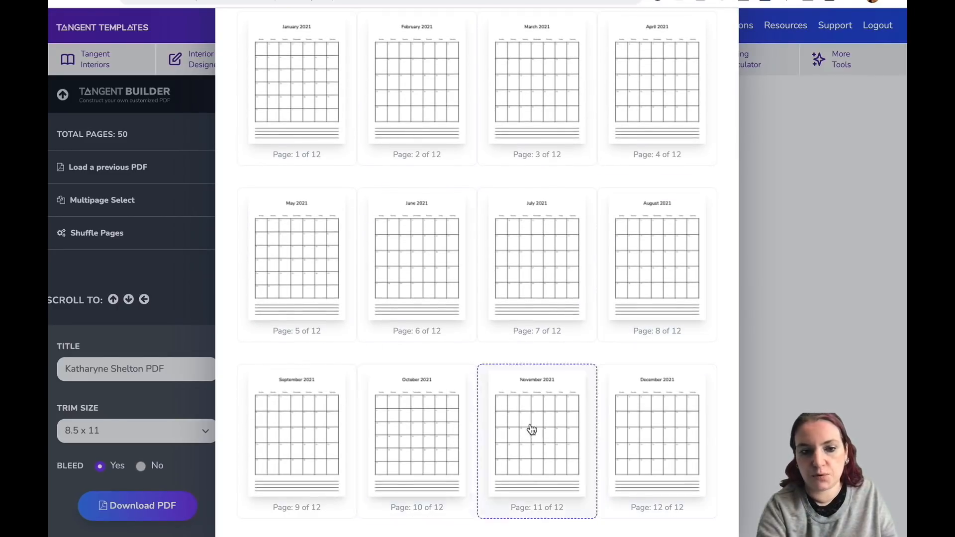
{"action": "scroll", "coordinate": [548, 219], "scroll_direction": "up", "scroll_amount": 5}
{"action": "scroll", "coordinate": [551, 222], "scroll_direction": "up", "scroll_amount": 1}
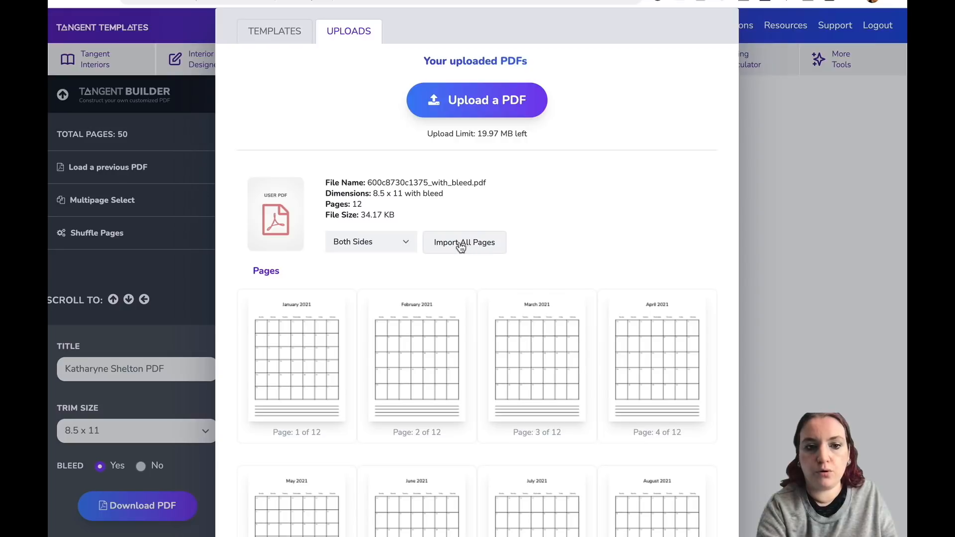
{"action": "left_click", "coordinate": [393, 242]}
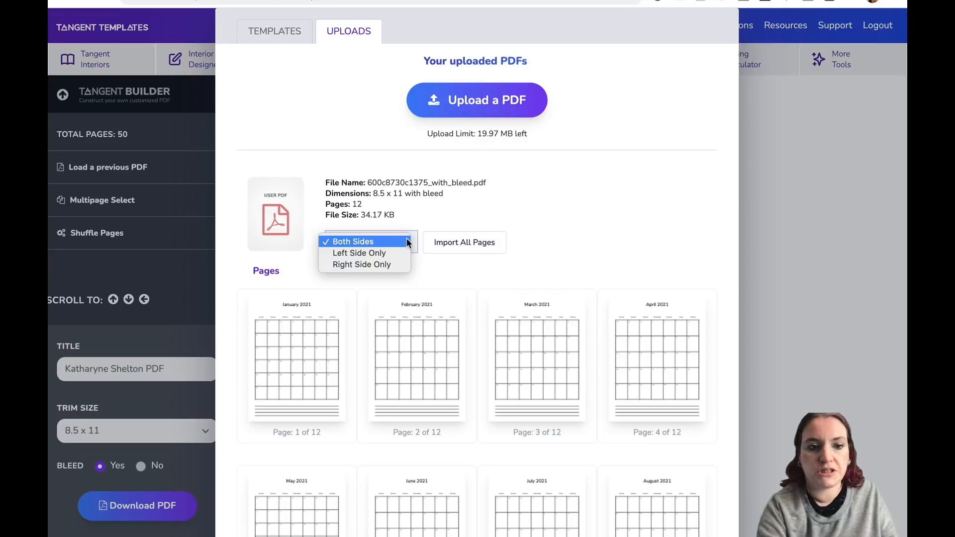
{"action": "left_click", "coordinate": [375, 263]}
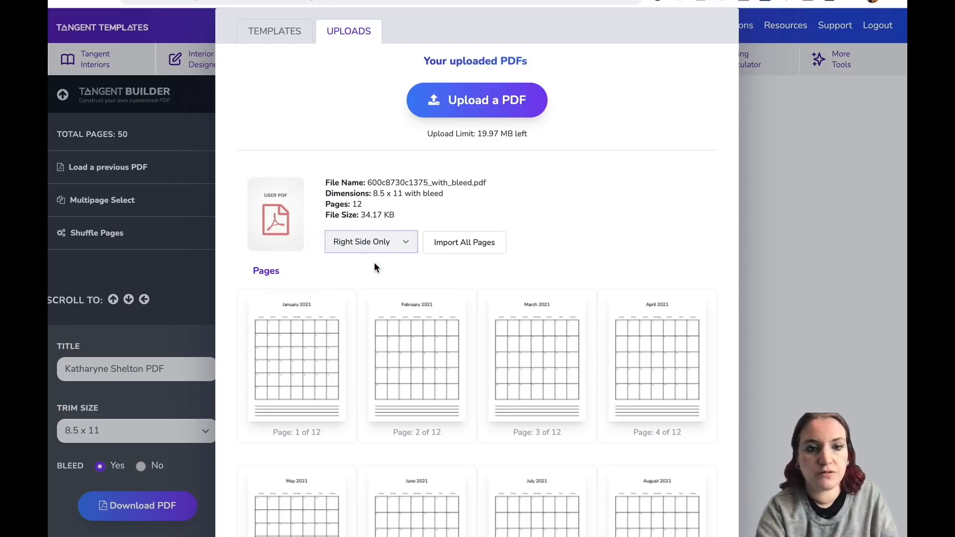
{"action": "left_click", "coordinate": [447, 244]}
{"action": "mouse_move", "coordinate": [607, 156]}
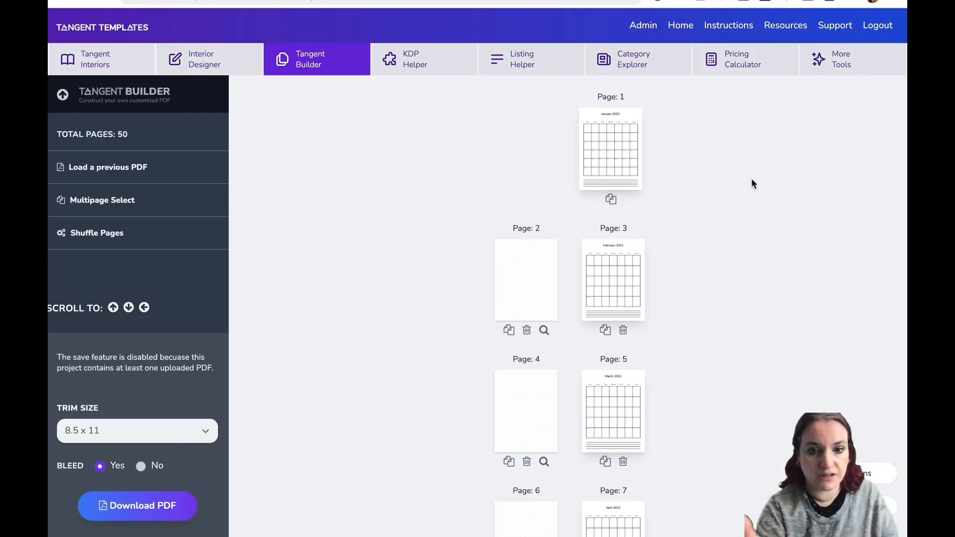
Upload Untitled design (29).pdf and place its yearly calendar page as page 1 of the book.
{"action": "left_click", "coordinate": [522, 271]}
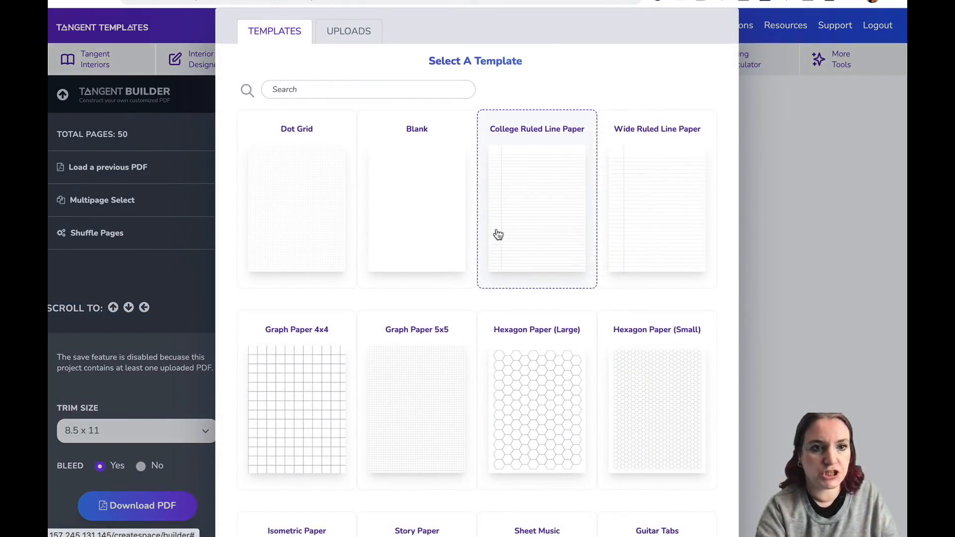
{"action": "left_click", "coordinate": [350, 30]}
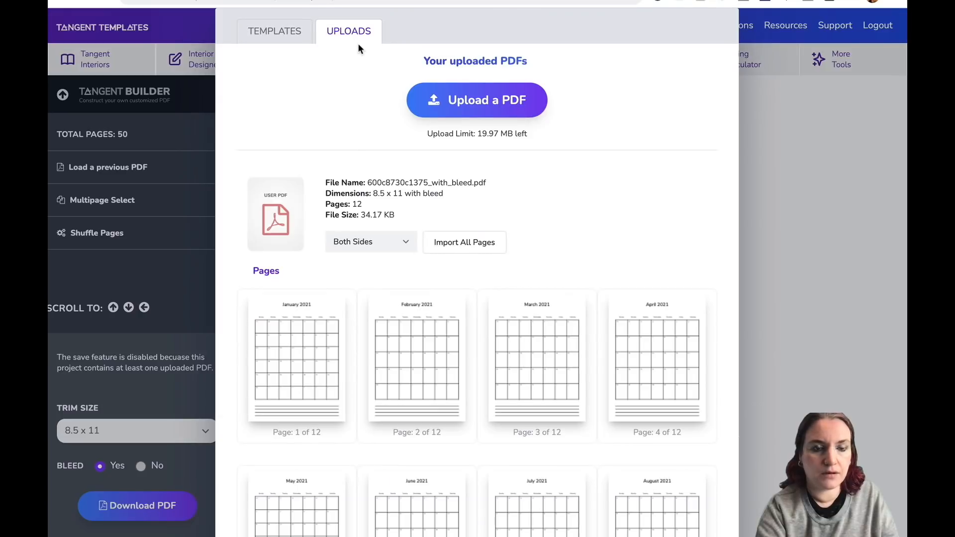
{"action": "left_click", "coordinate": [470, 97]}
{"action": "left_click", "coordinate": [399, 258]}
{"action": "double_click", "coordinate": [399, 257]}
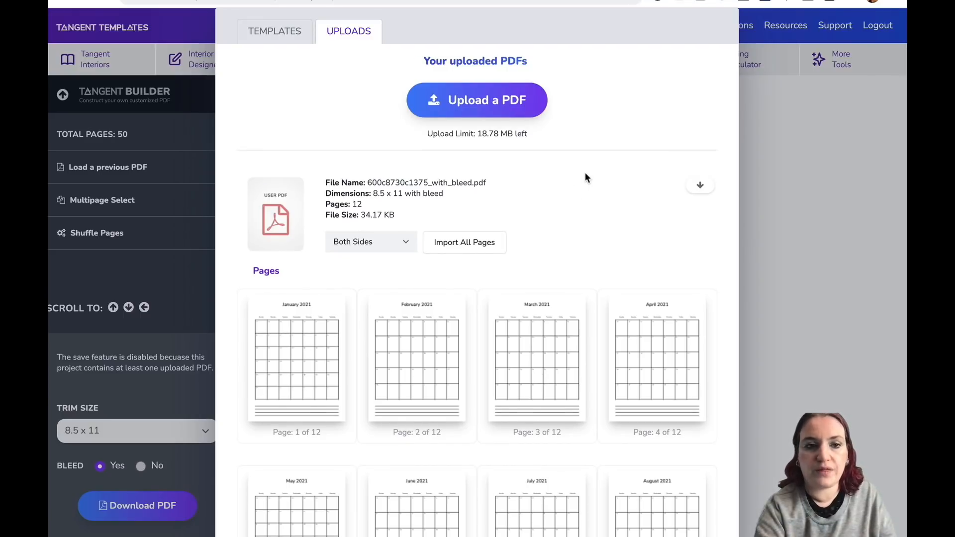
{"action": "scroll", "coordinate": [586, 209], "scroll_direction": "down", "scroll_amount": 10}
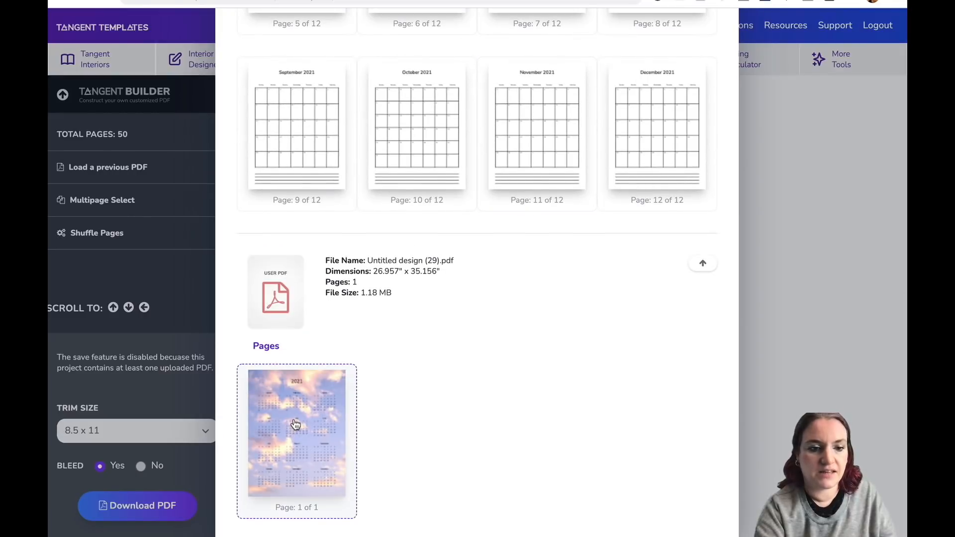
{"action": "left_click_drag", "start_coordinate": [298, 425], "coordinate": [567, 194]}
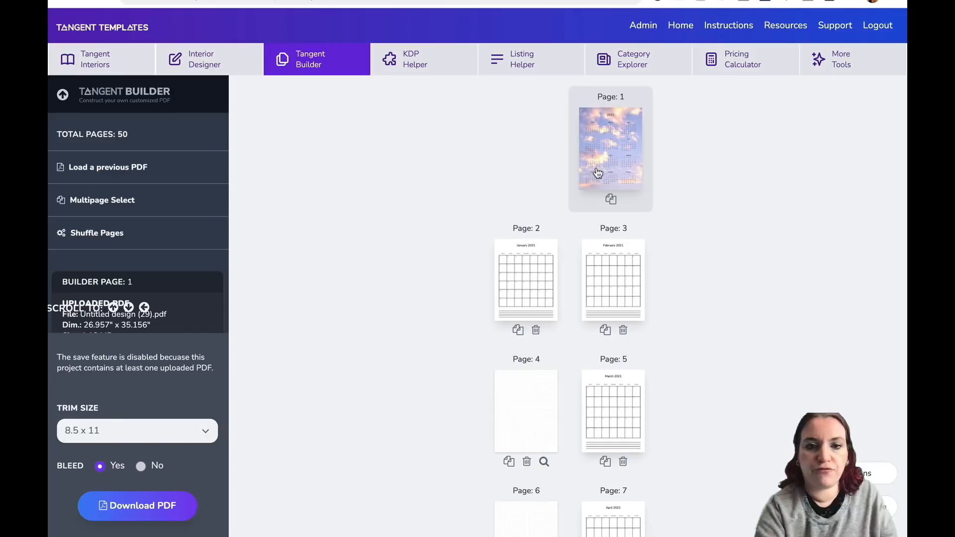
Duplicate the January page and change the copy on page 3 to the Blank template.
{"action": "left_click", "coordinate": [518, 331]}
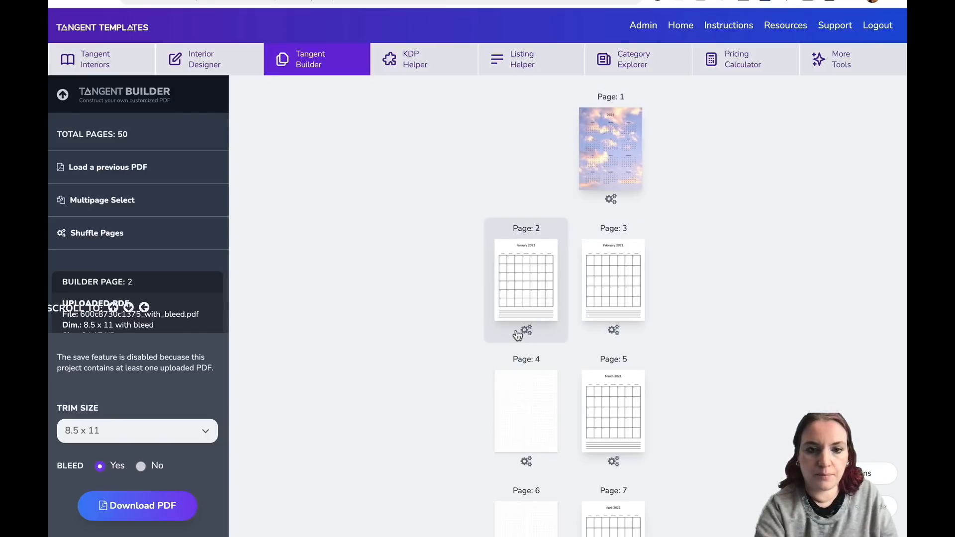
{"action": "left_click", "coordinate": [623, 285]}
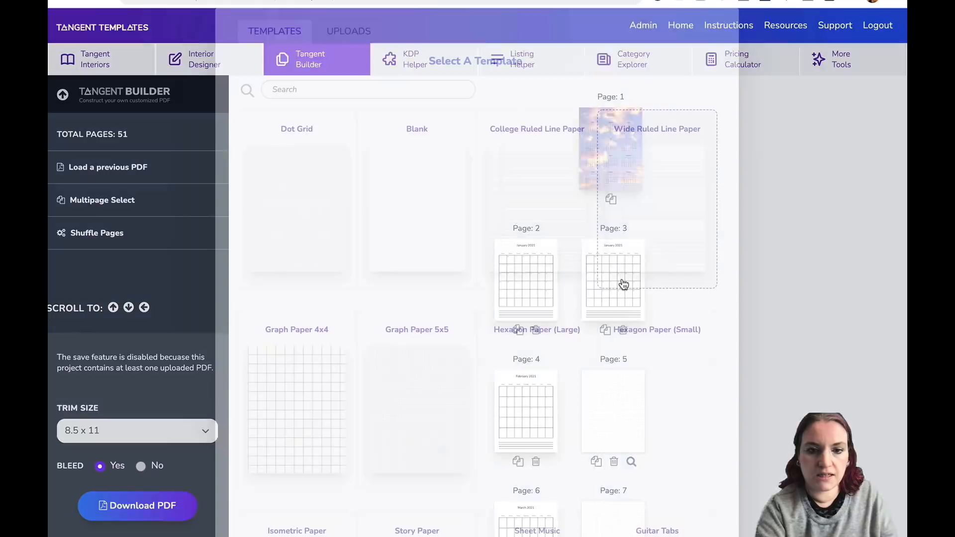
{"action": "left_click", "coordinate": [752, 325]}
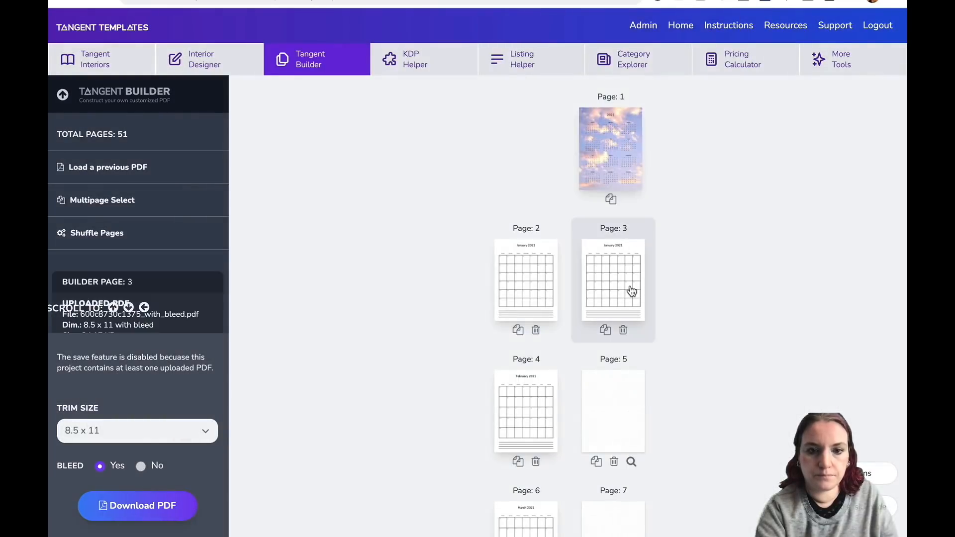
{"action": "left_click", "coordinate": [629, 291]}
{"action": "left_click", "coordinate": [378, 194]}
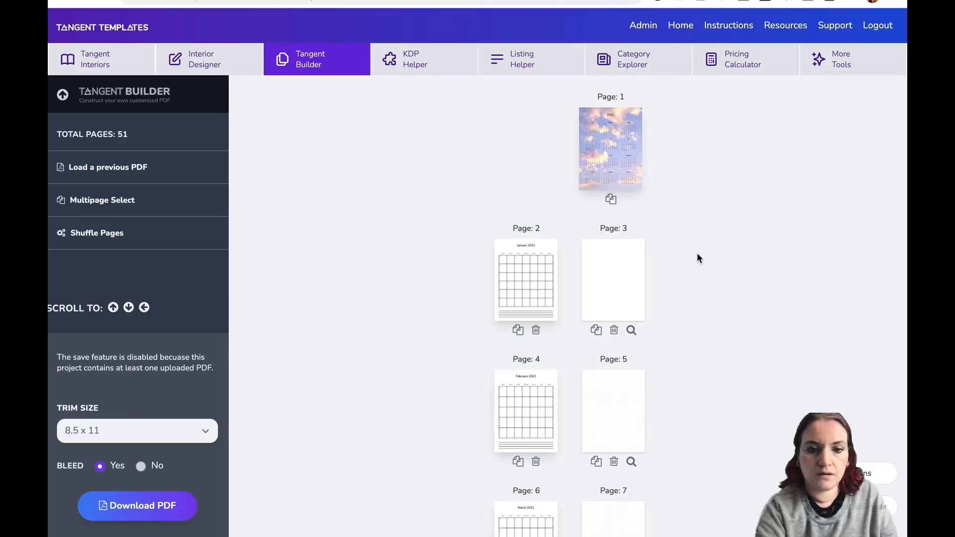
{"action": "mouse_move", "coordinate": [626, 124]}
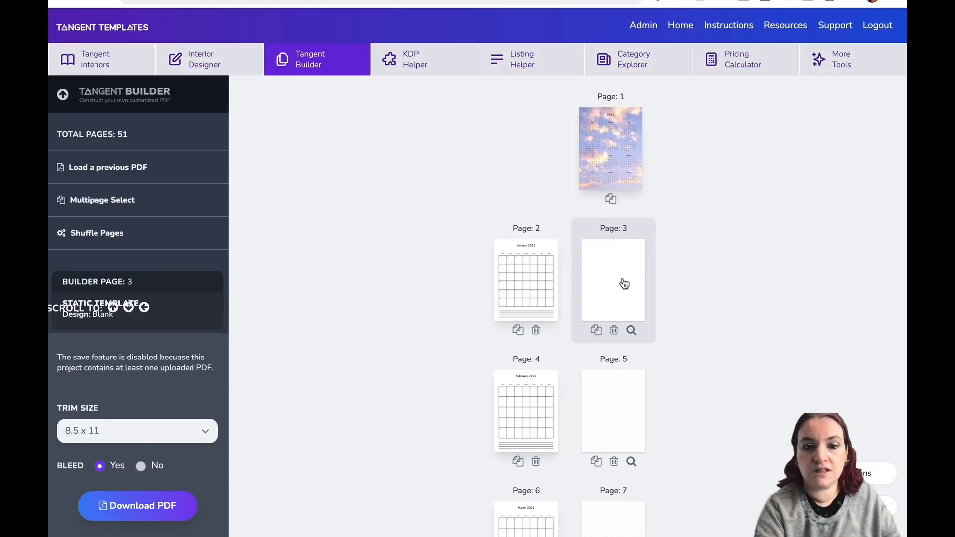
Upload 600c7eb10c18e.pdf and set page 3 to its Wine Tasting page.
{"action": "left_click", "coordinate": [629, 261]}
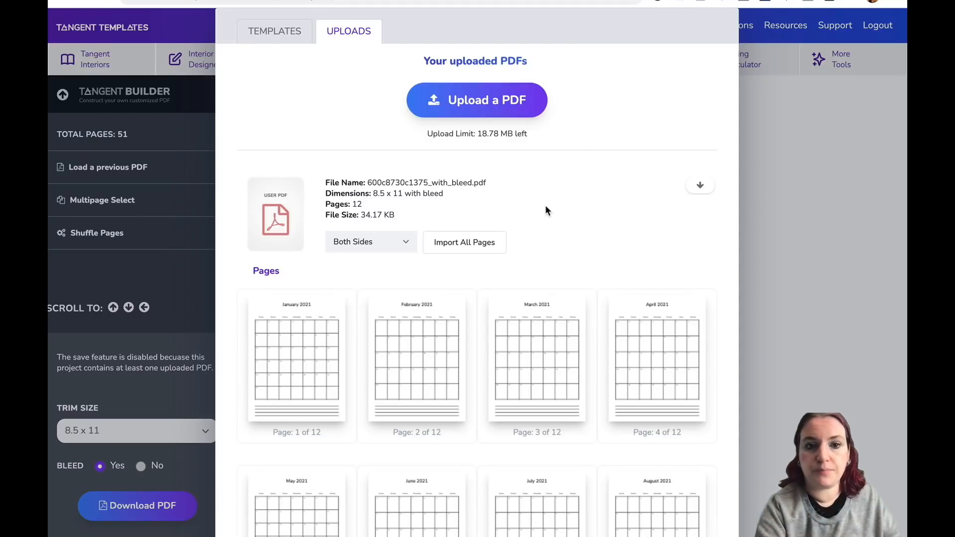
{"action": "left_click", "coordinate": [468, 99]}
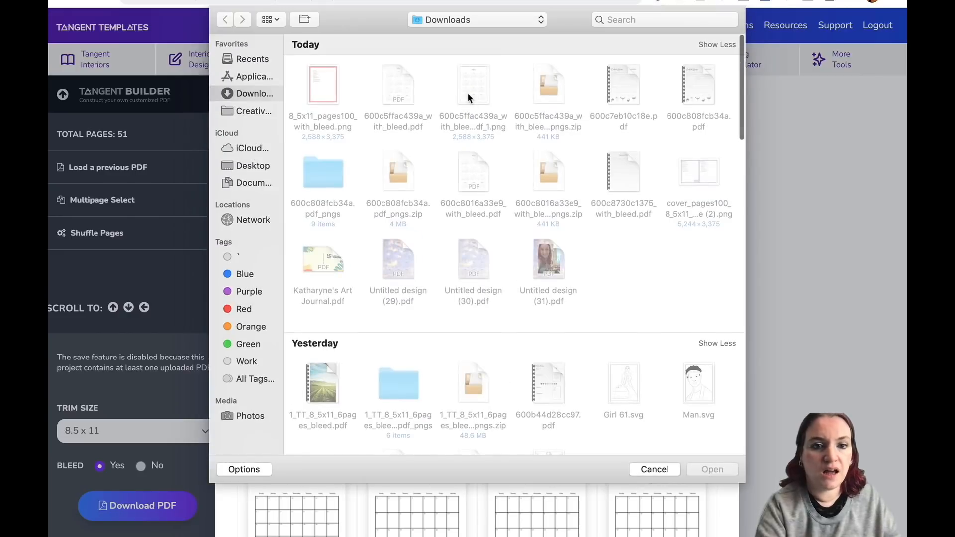
{"action": "double_click", "coordinate": [617, 85]}
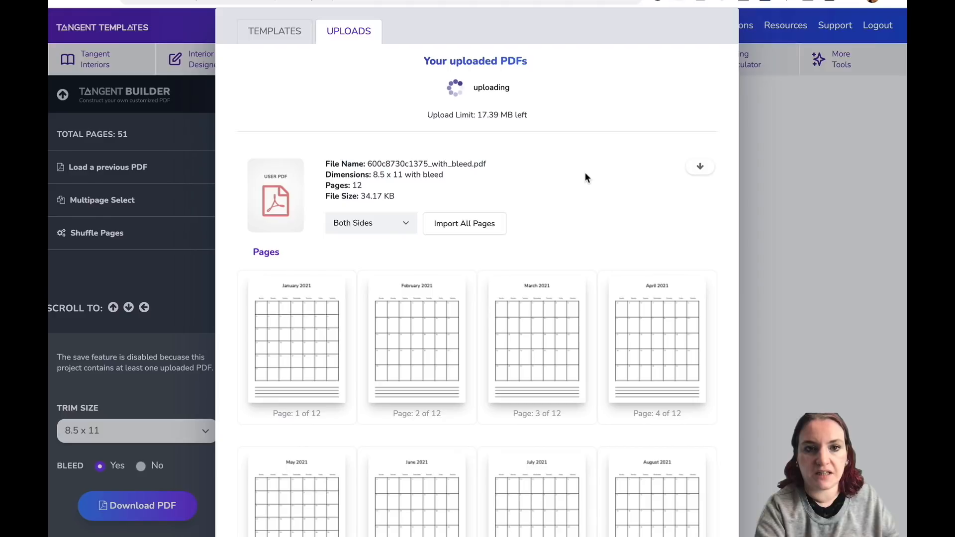
{"action": "scroll", "coordinate": [585, 173], "scroll_direction": "down", "scroll_amount": 1}
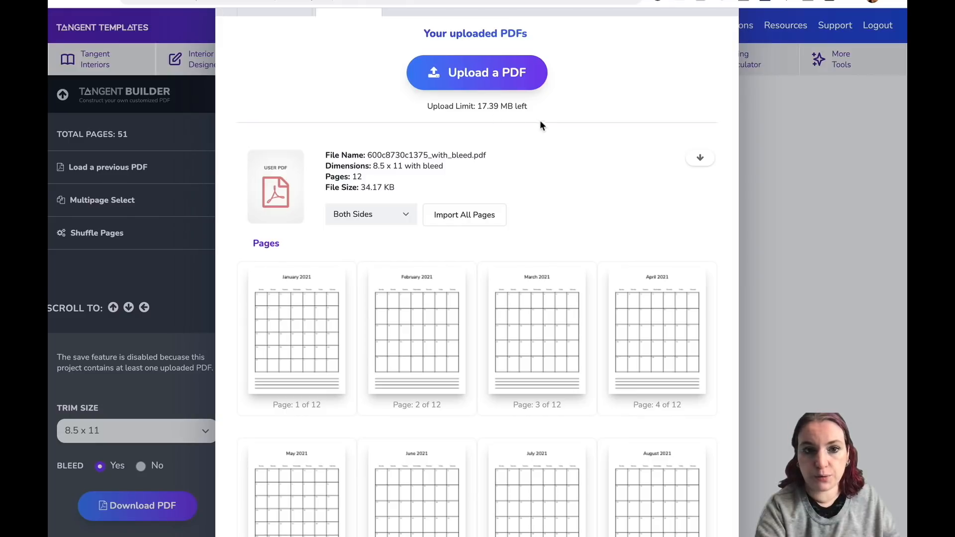
{"action": "scroll", "coordinate": [544, 124], "scroll_direction": "down", "scroll_amount": 15}
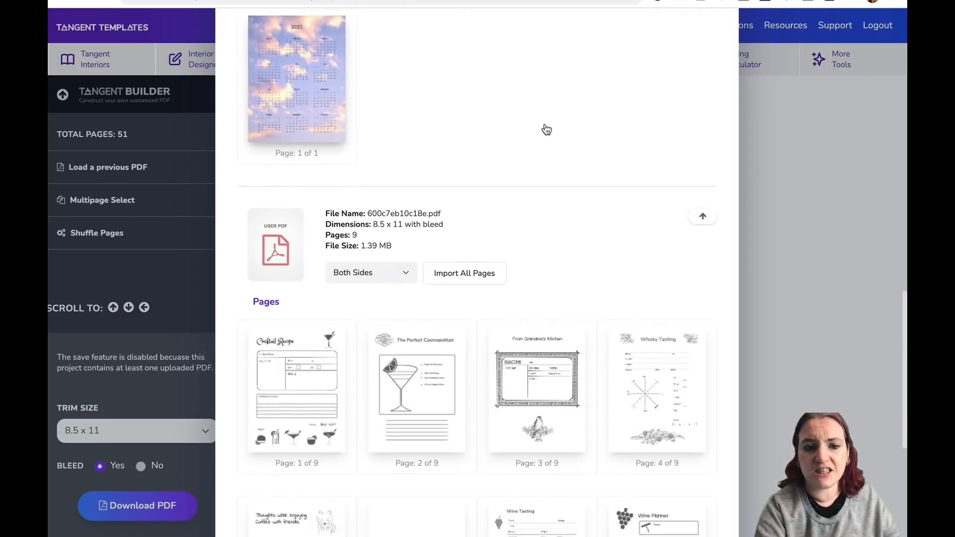
{"action": "scroll", "coordinate": [545, 130], "scroll_direction": "down", "scroll_amount": 1}
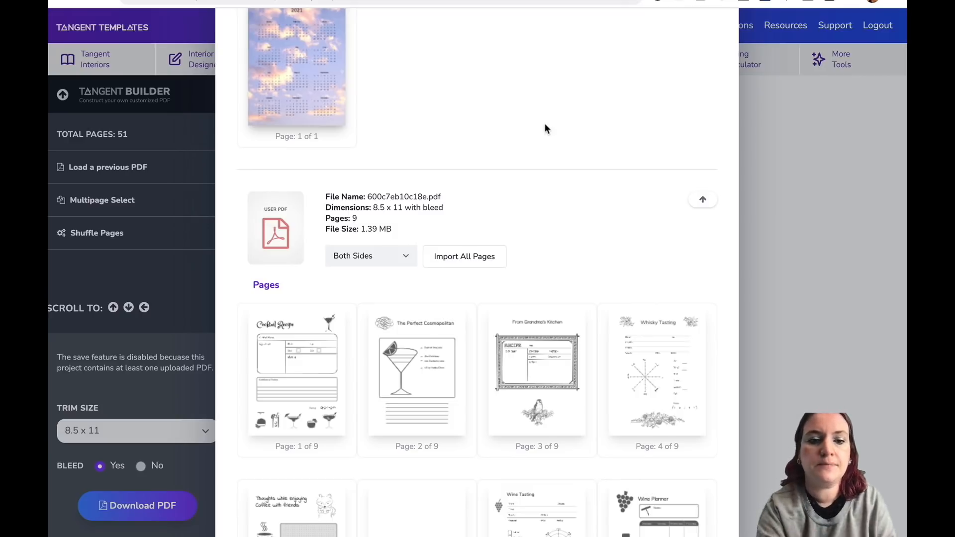
{"action": "scroll", "coordinate": [544, 124], "scroll_direction": "down", "scroll_amount": 5}
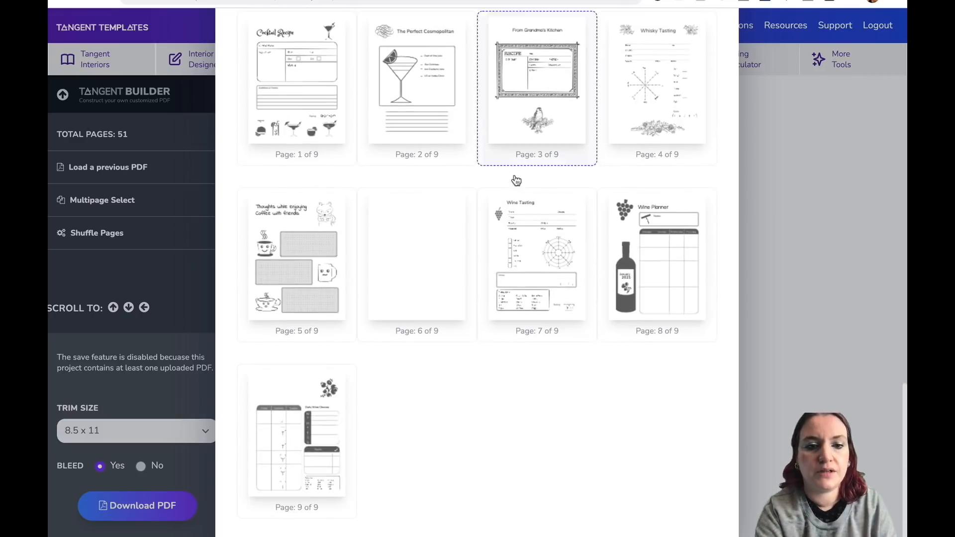
{"action": "left_click", "coordinate": [532, 251]}
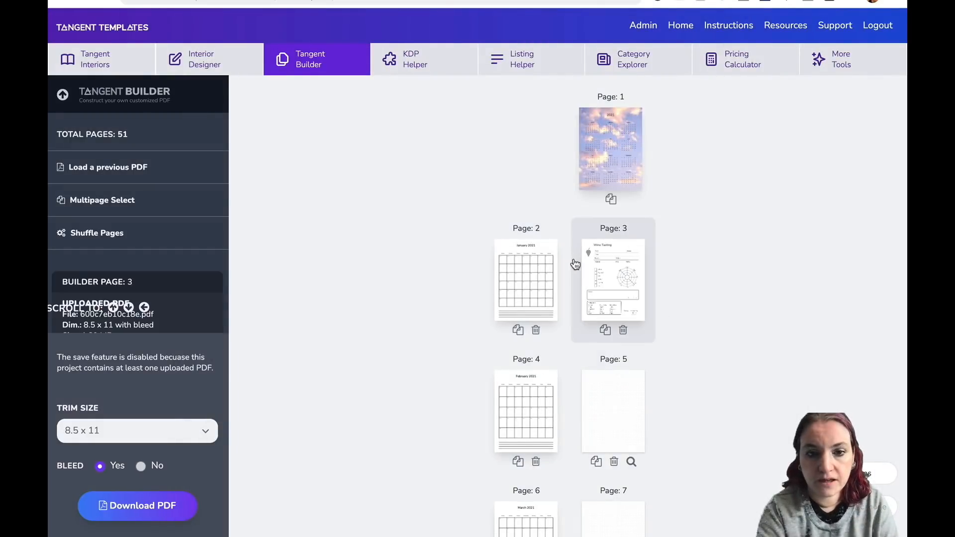
Duplicate the Wine Tasting page twice.
{"action": "left_click", "coordinate": [605, 333]}
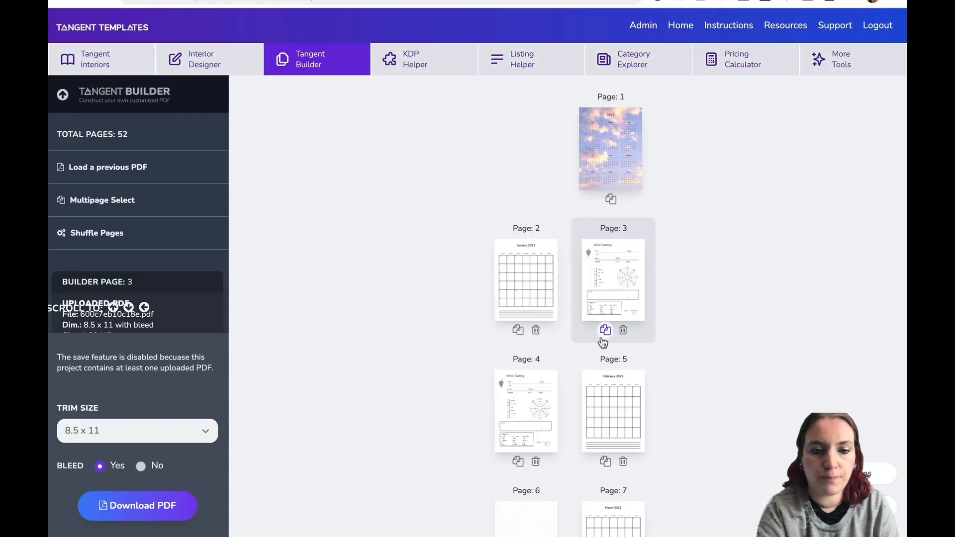
{"action": "left_click", "coordinate": [518, 461]}
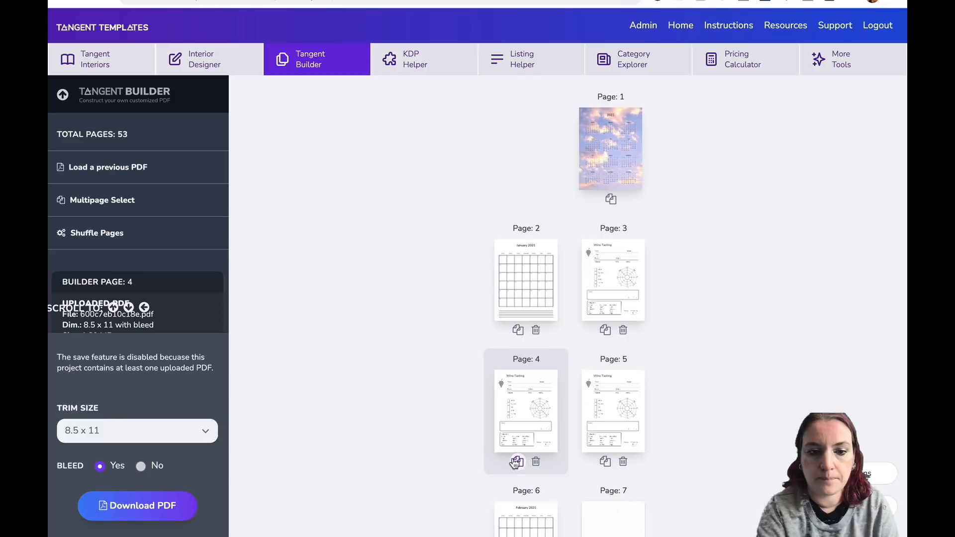
Set page 4 to the Cocktail Recipe page from the uploaded 600c7eb10c18e.pdf.
{"action": "left_click", "coordinate": [536, 418]}
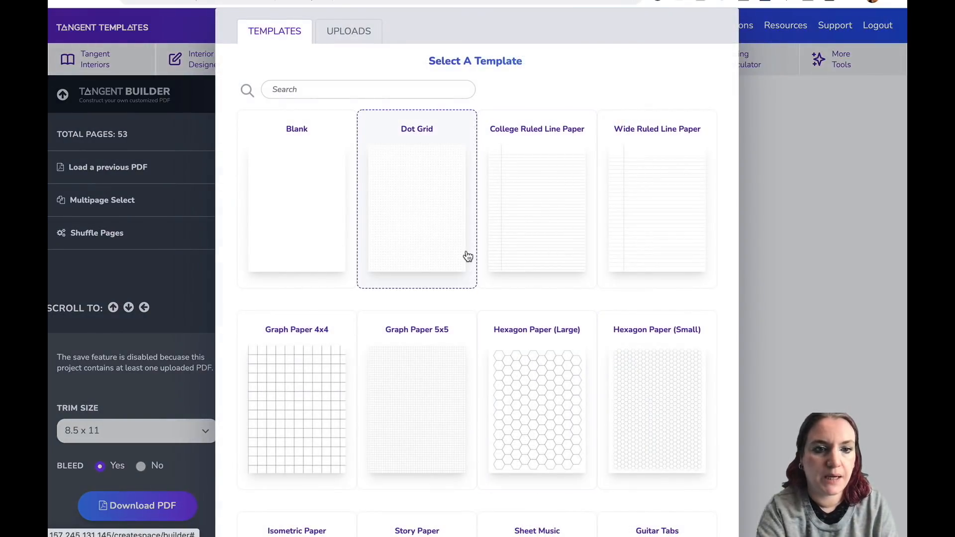
{"action": "left_click", "coordinate": [349, 29]}
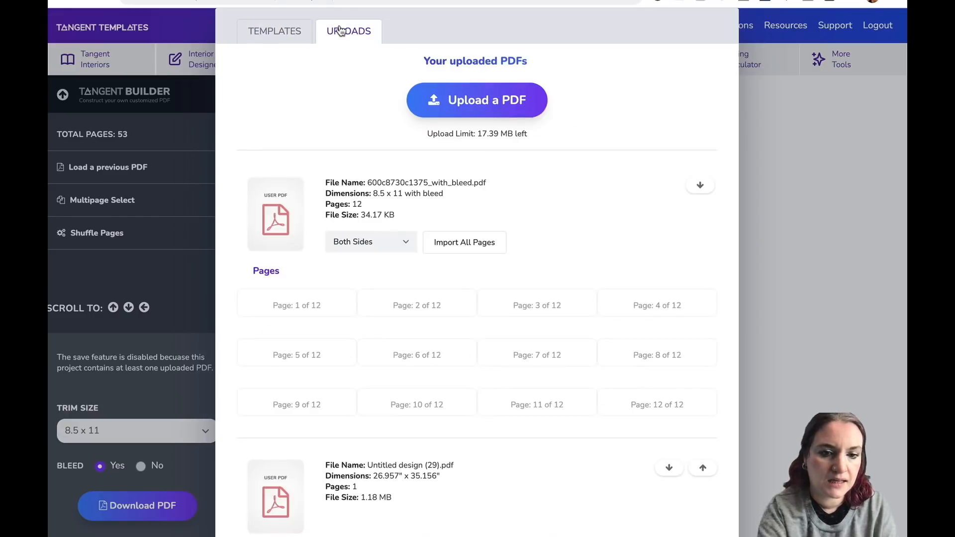
{"action": "scroll", "coordinate": [459, 187], "scroll_direction": "down", "scroll_amount": 12}
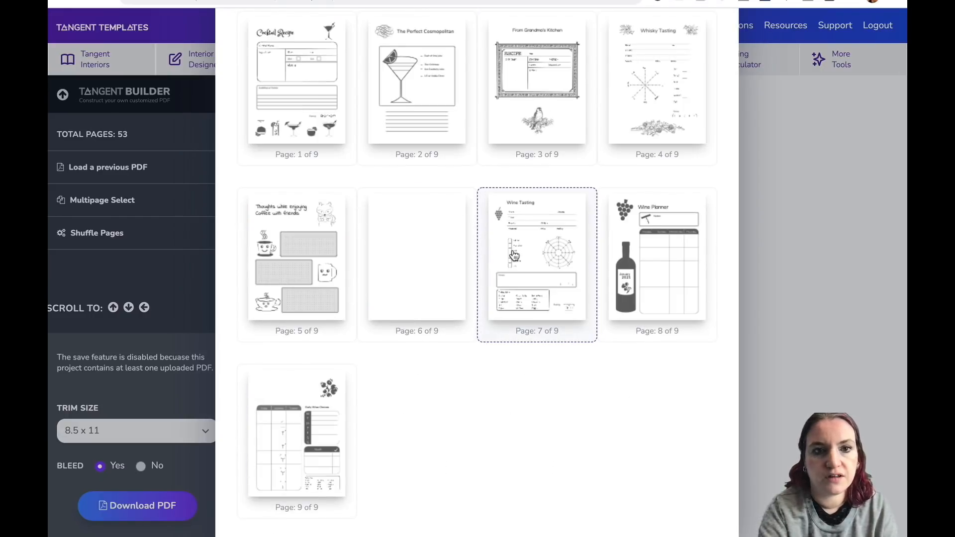
{"action": "scroll", "coordinate": [514, 255], "scroll_direction": "up", "scroll_amount": 1}
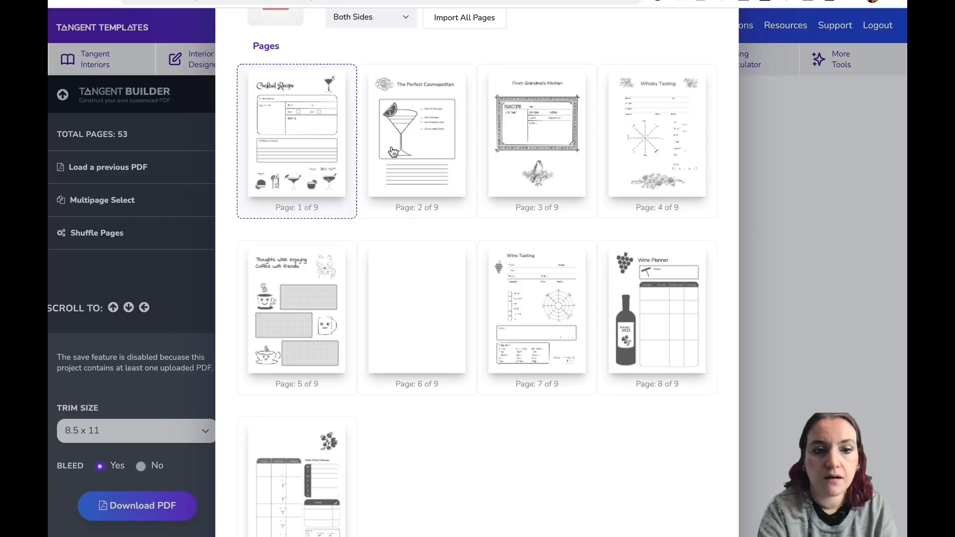
{"action": "left_click", "coordinate": [336, 147]}
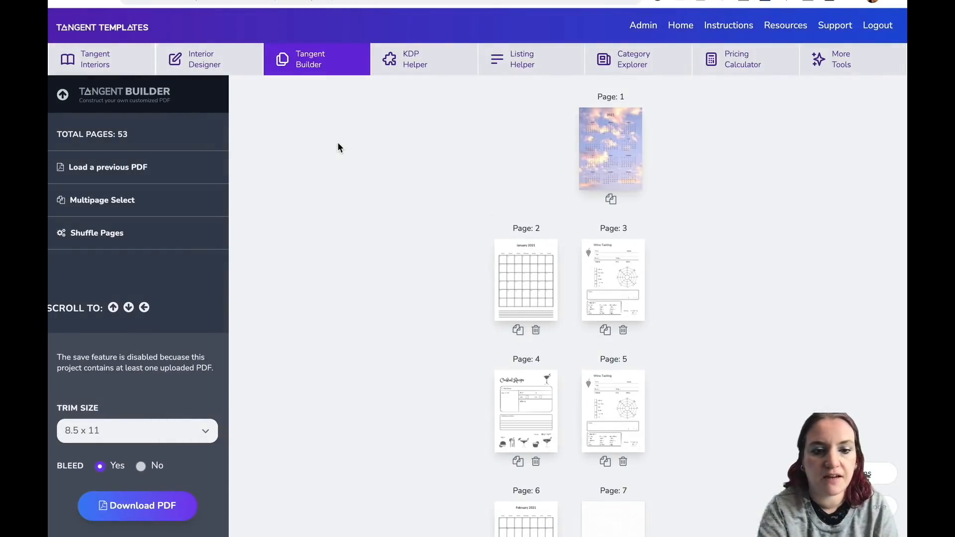
Set page 5 to the same Cocktail Recipe page from 600c7eb10c18e.pdf.
{"action": "left_click", "coordinate": [625, 404]}
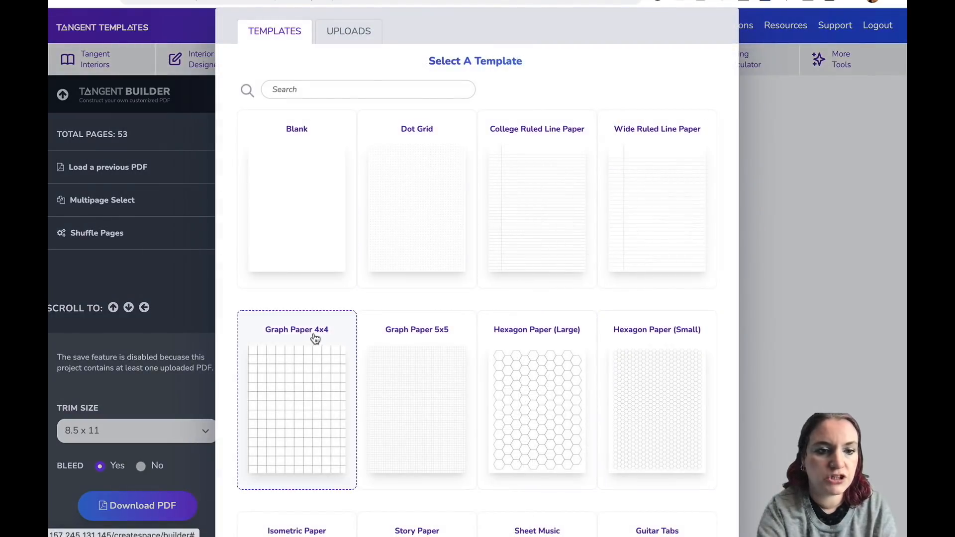
{"action": "left_click", "coordinate": [349, 30]}
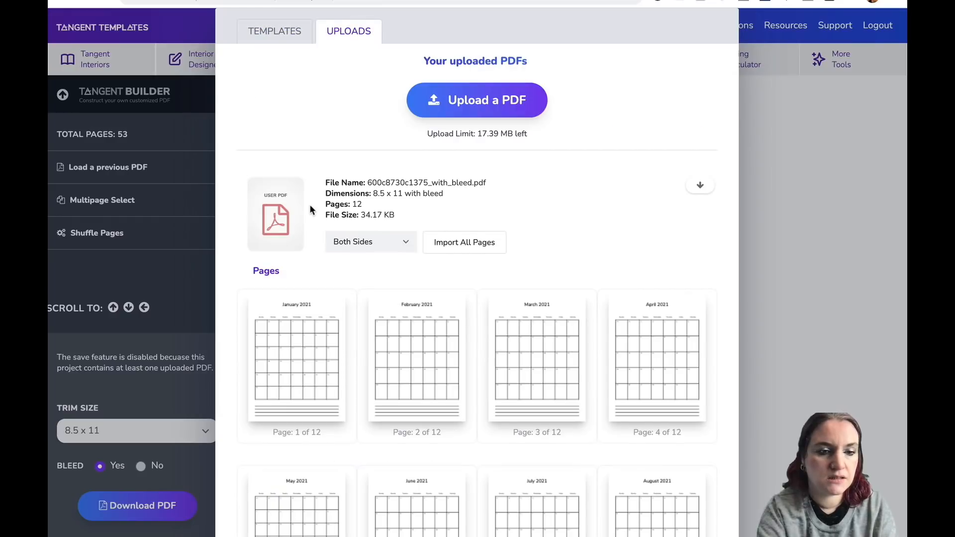
{"action": "scroll", "coordinate": [310, 204], "scroll_direction": "down", "scroll_amount": 15}
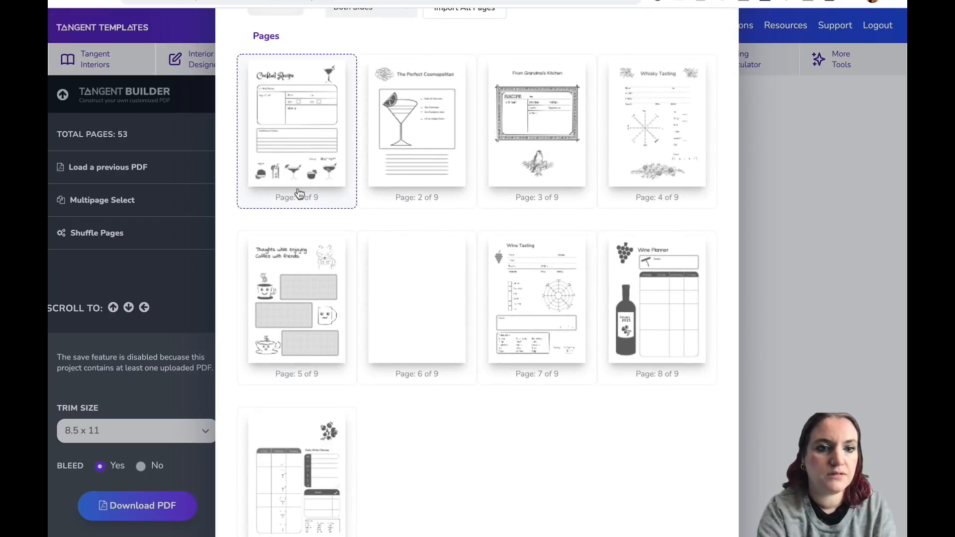
{"action": "left_click", "coordinate": [299, 194]}
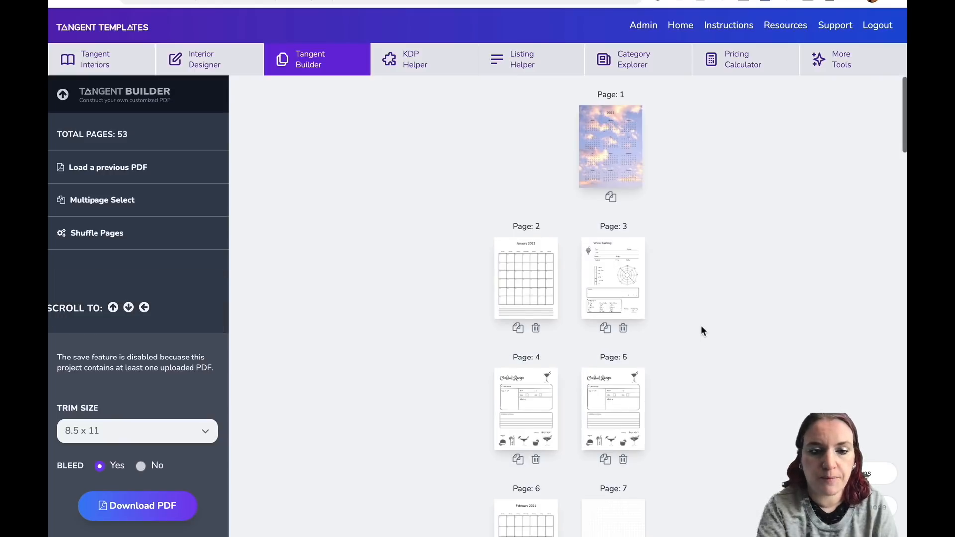
Select pages 3, 4 and 5 with Multipage Select and paste a copy of them after page 6.
{"action": "scroll", "coordinate": [703, 330], "scroll_direction": "down", "scroll_amount": 3}
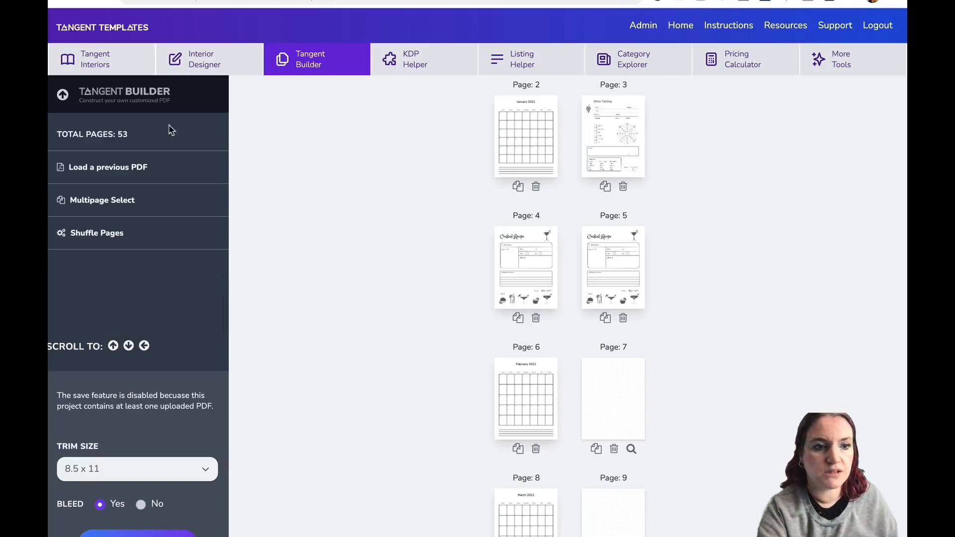
{"action": "left_click", "coordinate": [125, 196]}
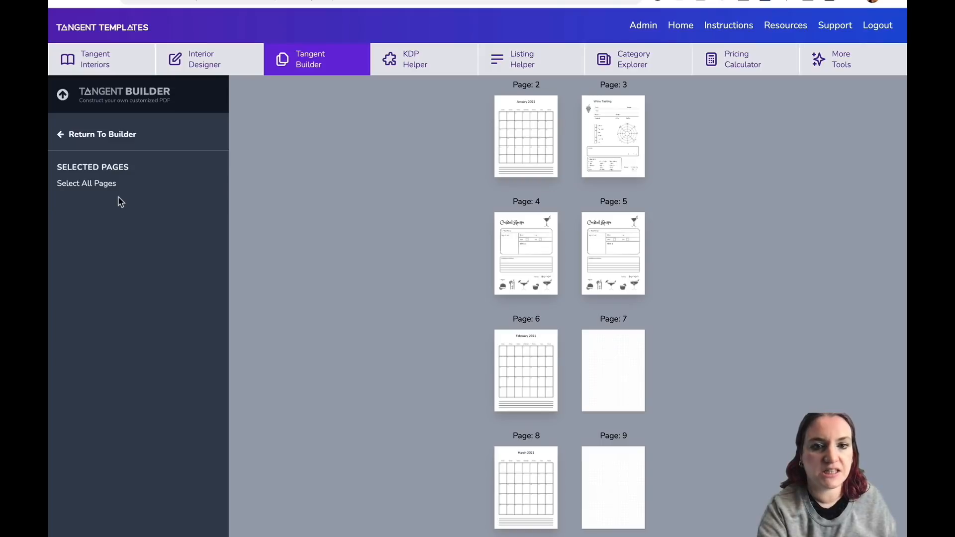
{"action": "left_click", "coordinate": [614, 132]}
{"action": "left_click", "coordinate": [539, 242]}
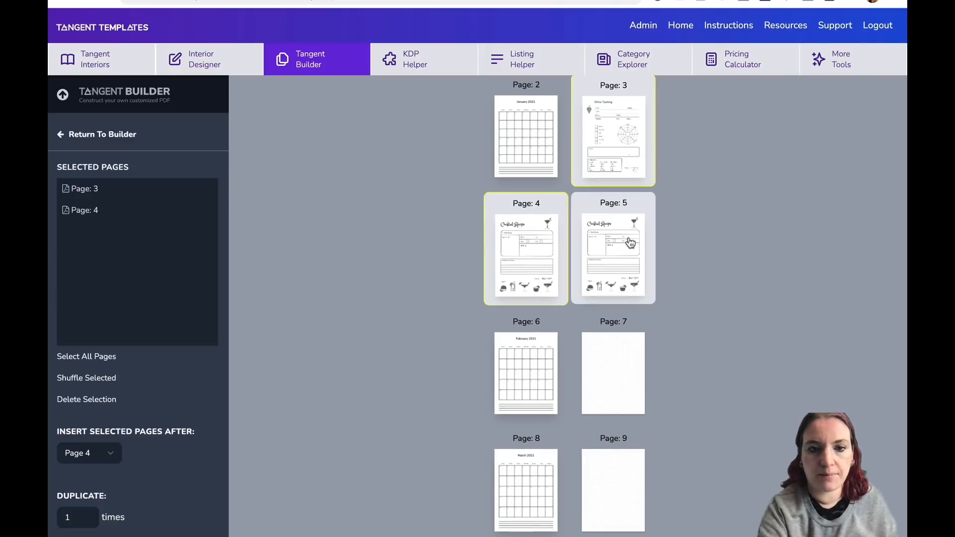
{"action": "left_click", "coordinate": [631, 243]}
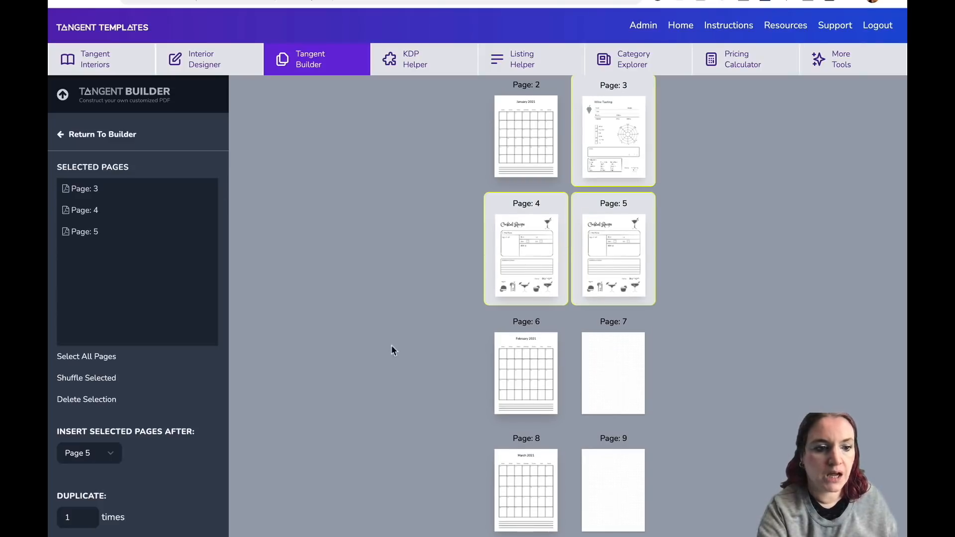
{"action": "left_click", "coordinate": [112, 455]}
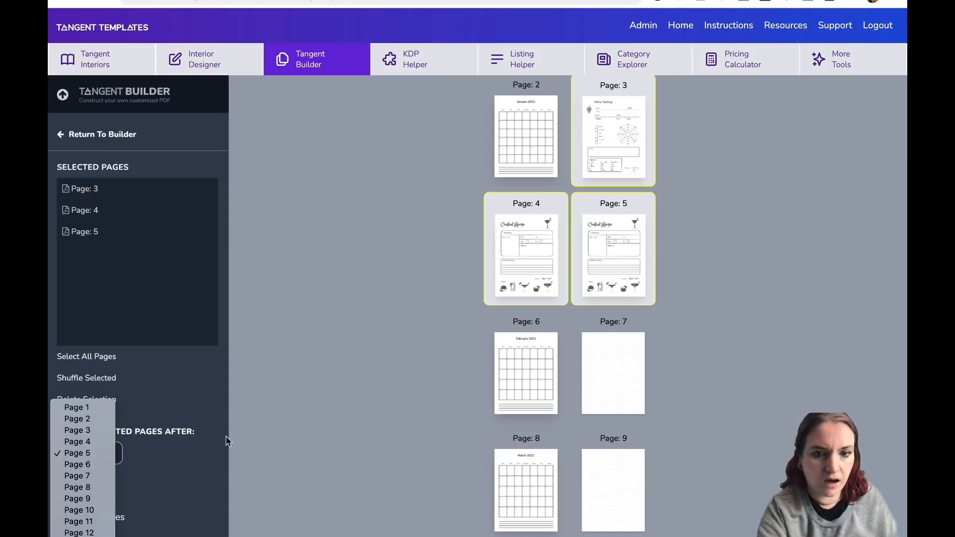
{"action": "left_click", "coordinate": [99, 464]}
{"action": "scroll", "coordinate": [99, 462], "scroll_direction": "down", "scroll_amount": 1}
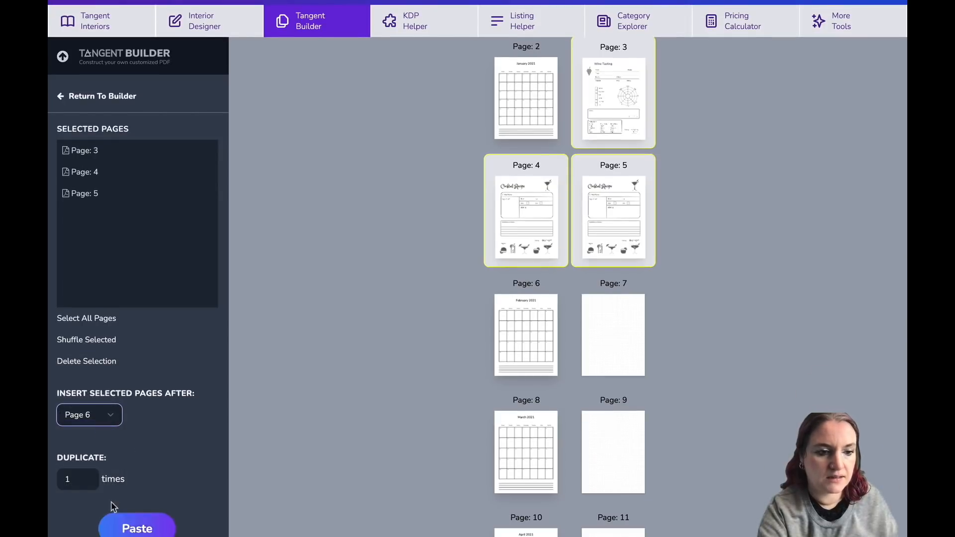
{"action": "left_click", "coordinate": [130, 529]}
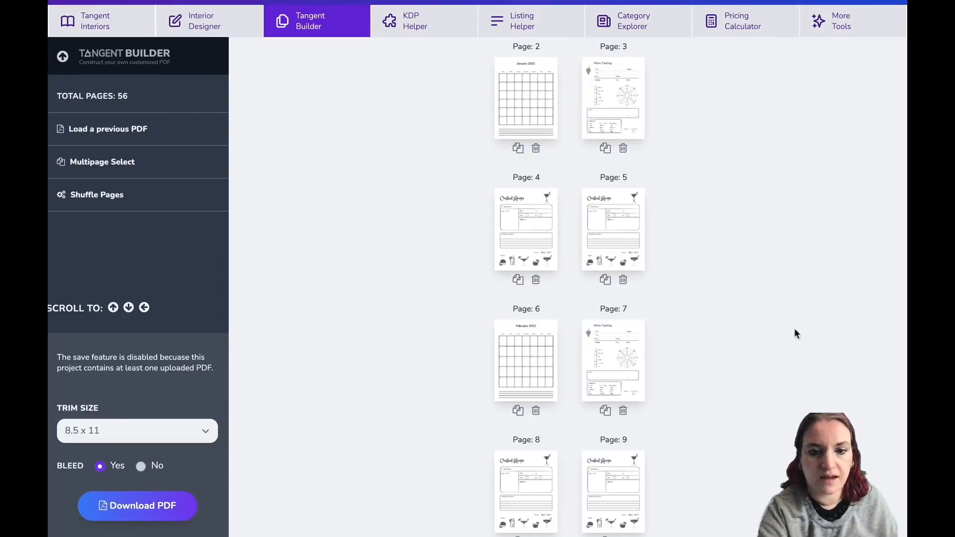
Scroll through the book to check the inserted wine and cocktail pages.
{"action": "scroll", "coordinate": [684, 147], "scroll_direction": "down", "scroll_amount": 6}
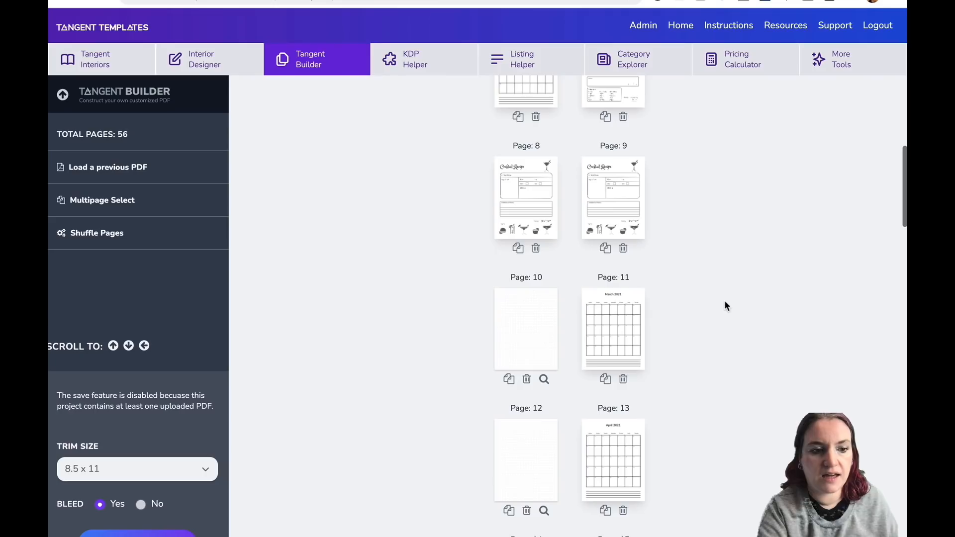
{"action": "scroll", "coordinate": [622, 209], "scroll_direction": "up", "scroll_amount": 3}
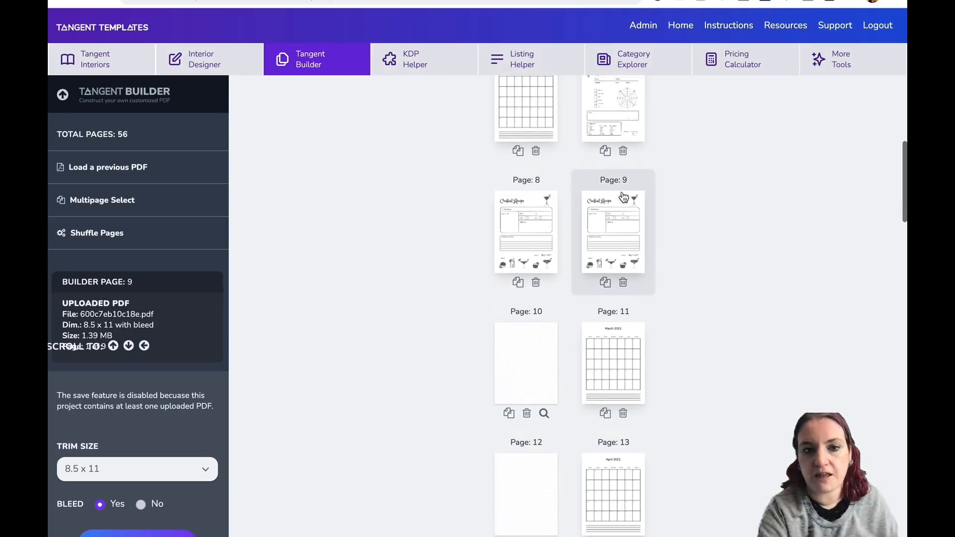
{"action": "scroll", "coordinate": [627, 204], "scroll_direction": "up", "scroll_amount": 5}
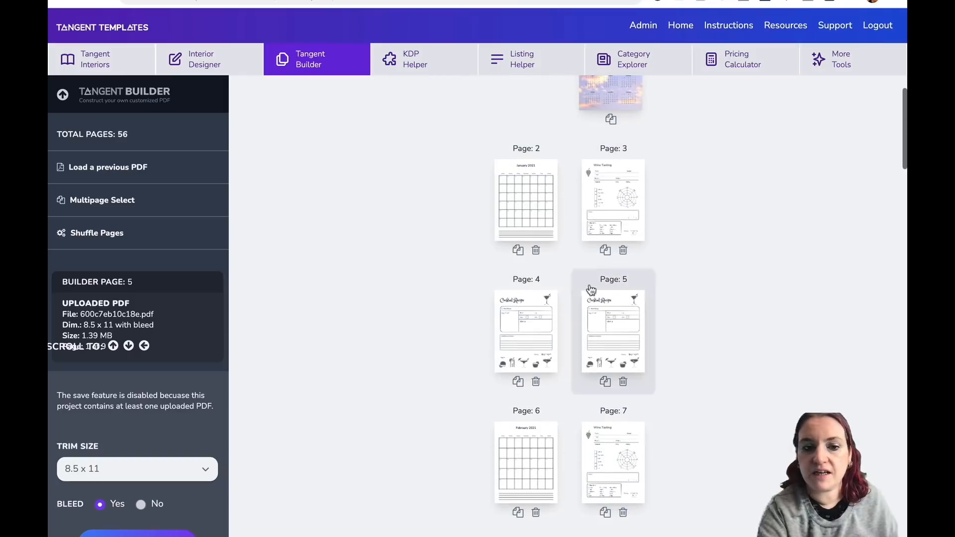
{"action": "scroll", "coordinate": [543, 326], "scroll_direction": "down", "scroll_amount": 3}
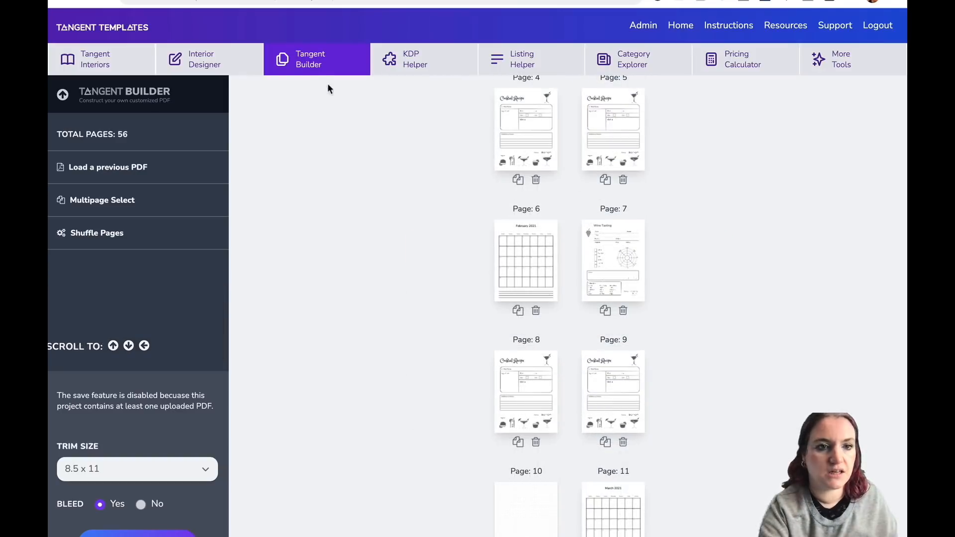
Start a new Tangent Builder project and set its first page to the Hexagon Paper (Large) template.
{"action": "left_click", "coordinate": [318, 65]}
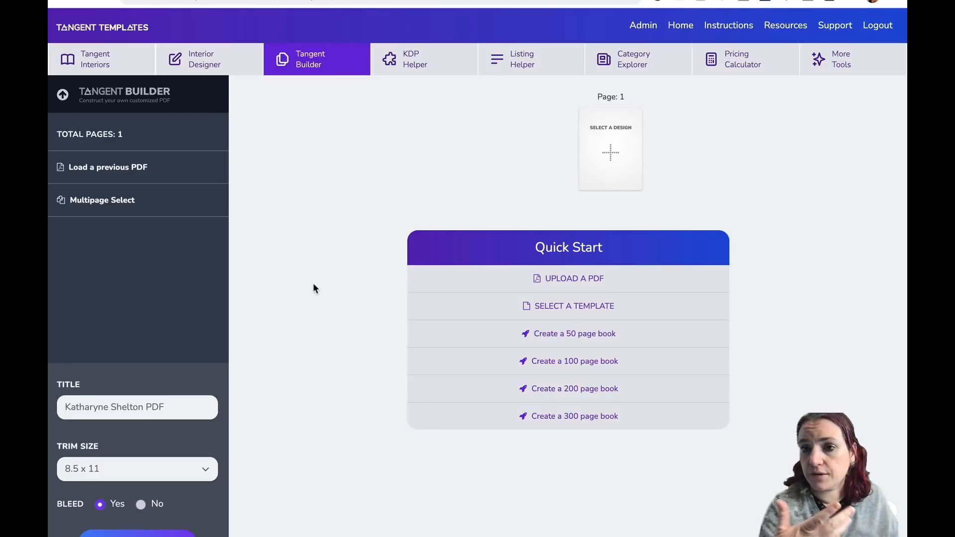
{"action": "left_click", "coordinate": [620, 163]}
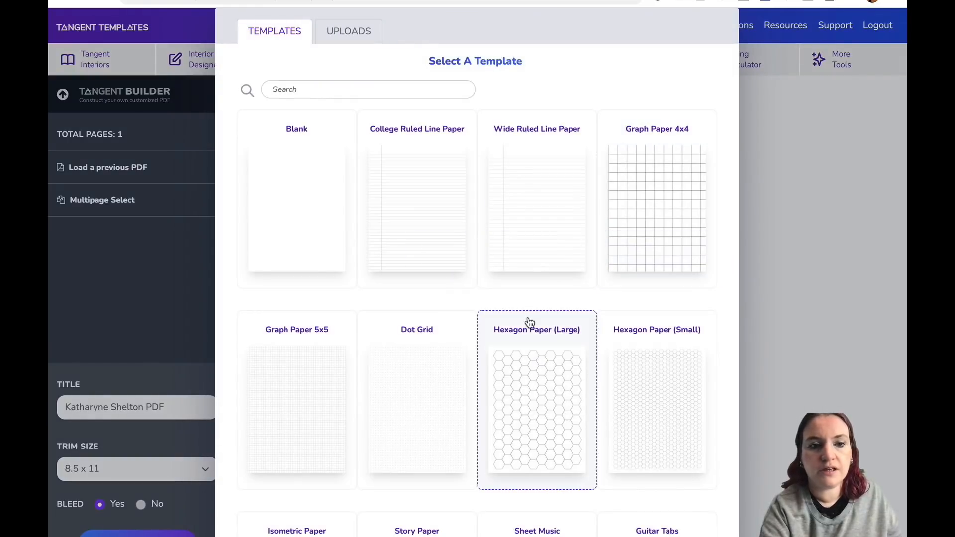
{"action": "left_click", "coordinate": [529, 375]}
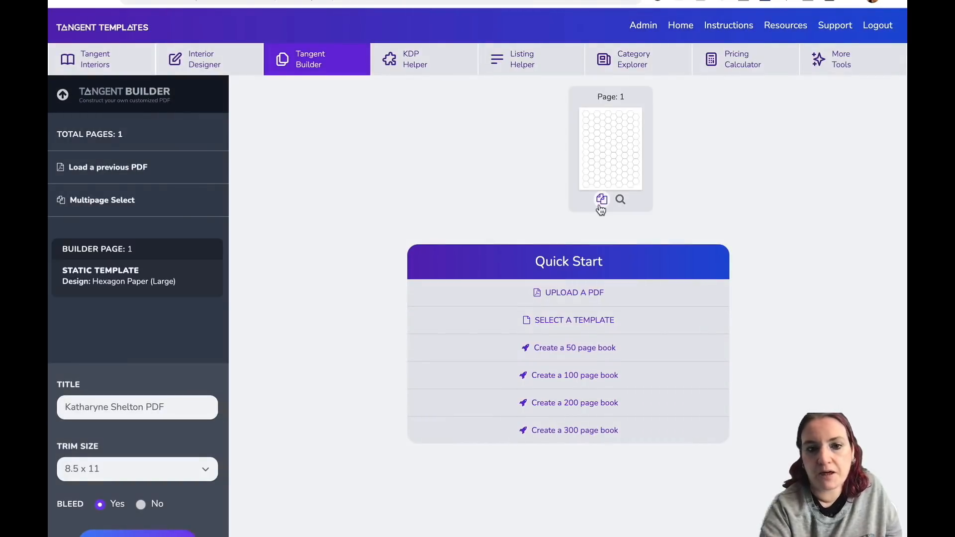
Add a second page and set it to the Graph Paper 4x4 template.
{"action": "left_click", "coordinate": [601, 206]}
{"action": "left_click", "coordinate": [518, 292]}
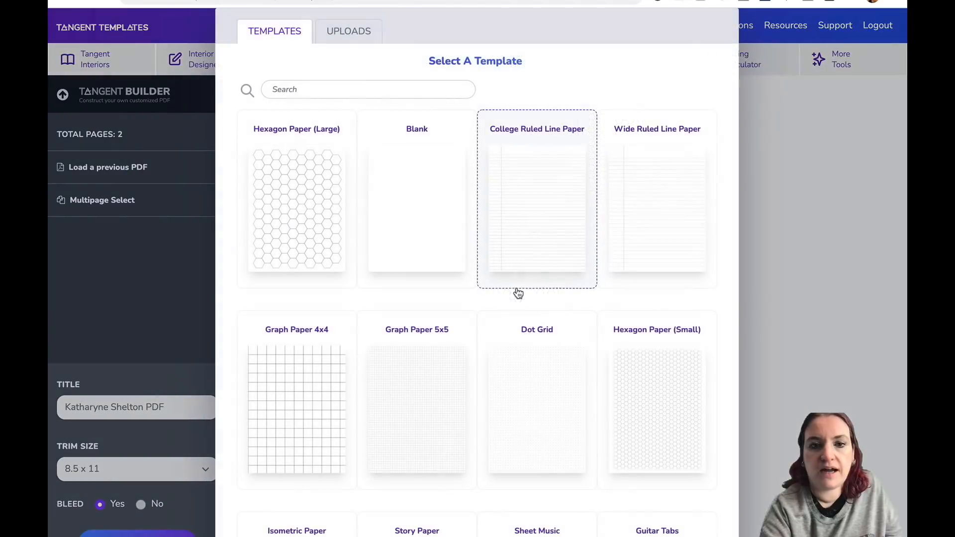
{"action": "scroll", "coordinate": [646, 327], "scroll_direction": "down", "scroll_amount": 1}
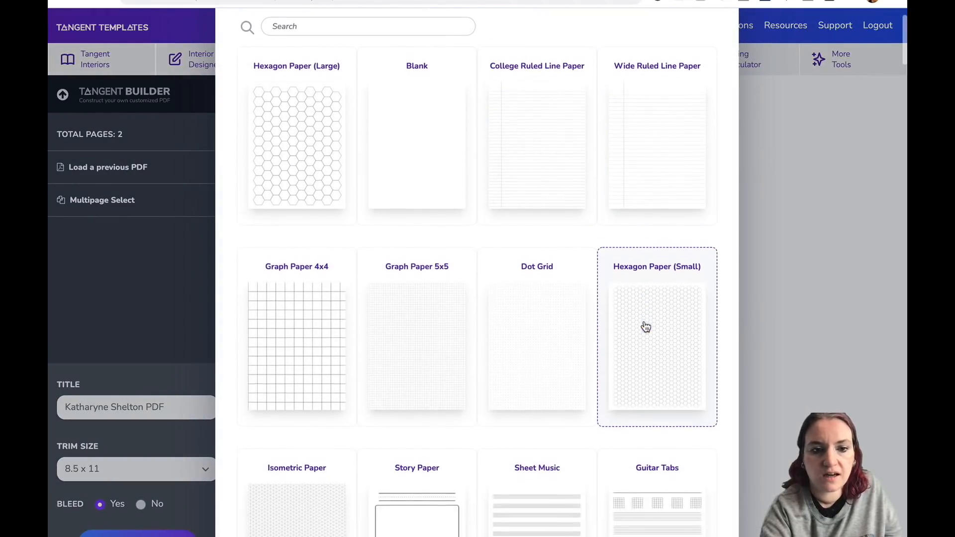
{"action": "left_click", "coordinate": [317, 303]}
Add a third page and set it to the Half Wide Ruled / Half Graph 5x5 template.
{"action": "left_click", "coordinate": [510, 332]}
{"action": "left_click", "coordinate": [614, 300]}
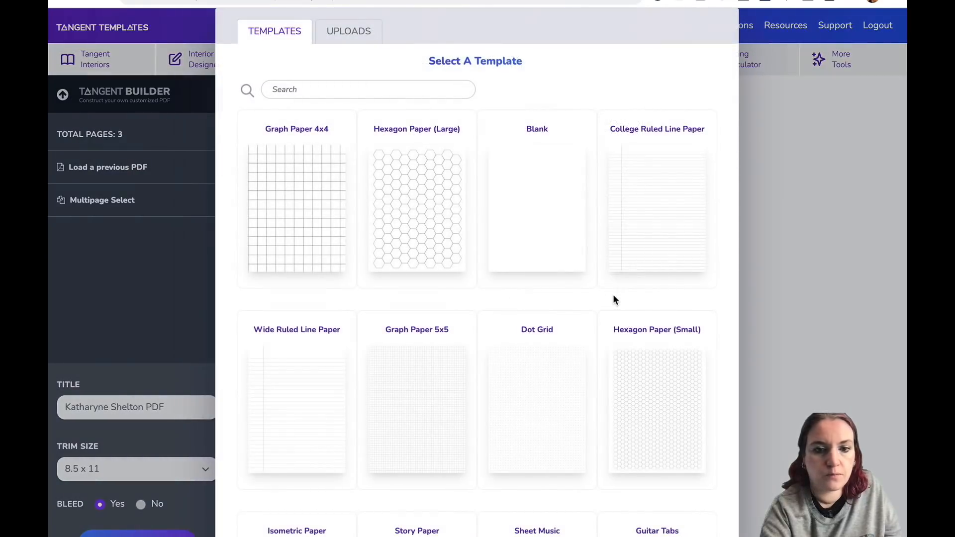
{"action": "scroll", "coordinate": [615, 300], "scroll_direction": "down", "scroll_amount": 12}
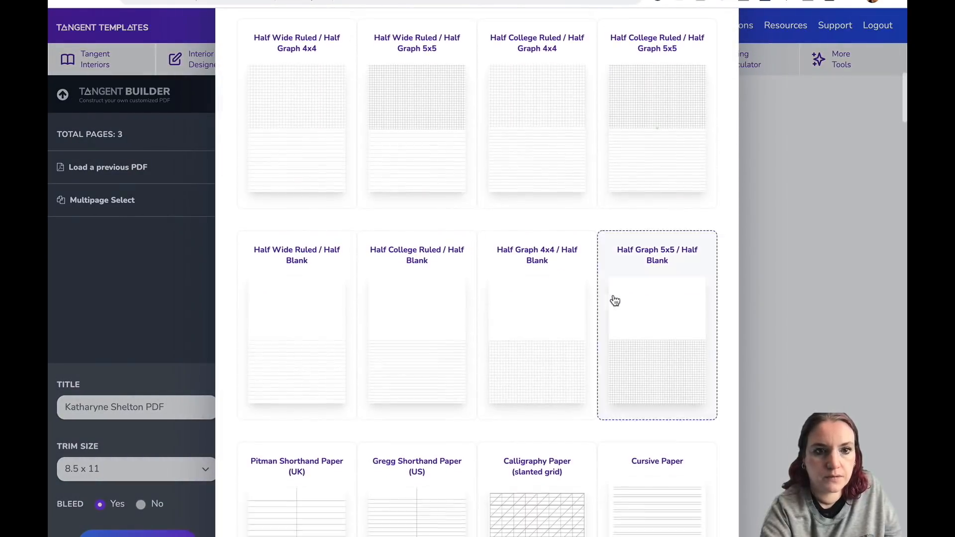
{"action": "left_click", "coordinate": [433, 143]}
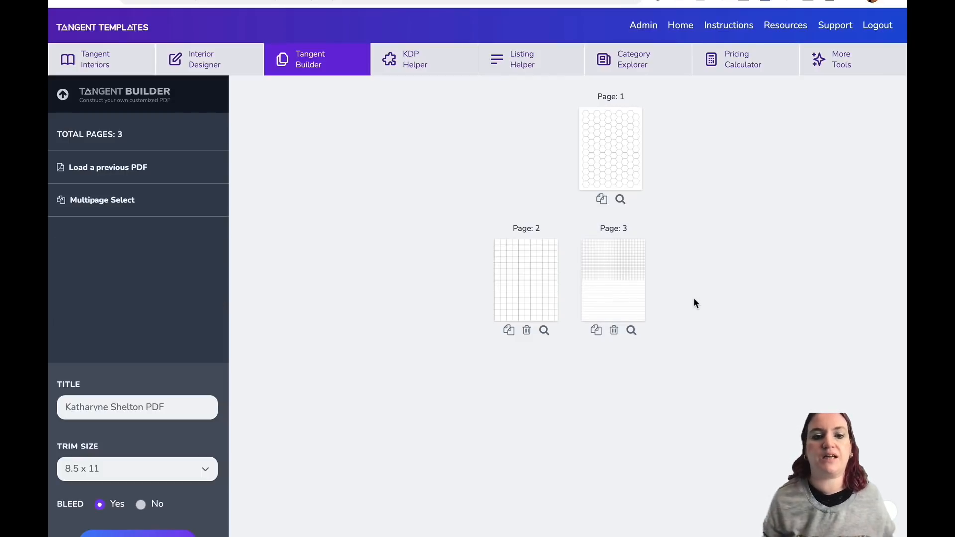
Multi-select pages 1 to 3 and paste them after page 3, duplicated 20 times.
{"action": "left_click", "coordinate": [149, 202]}
{"action": "scroll", "coordinate": [573, 149], "scroll_direction": "down", "scroll_amount": 1}
{"action": "left_click", "coordinate": [619, 113]}
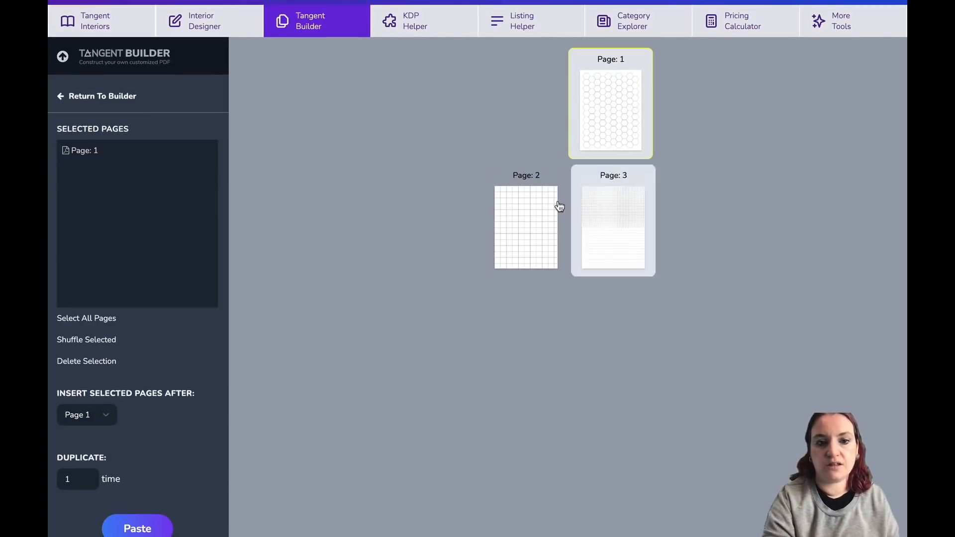
{"action": "left_click", "coordinate": [546, 219]}
{"action": "left_click", "coordinate": [611, 221]}
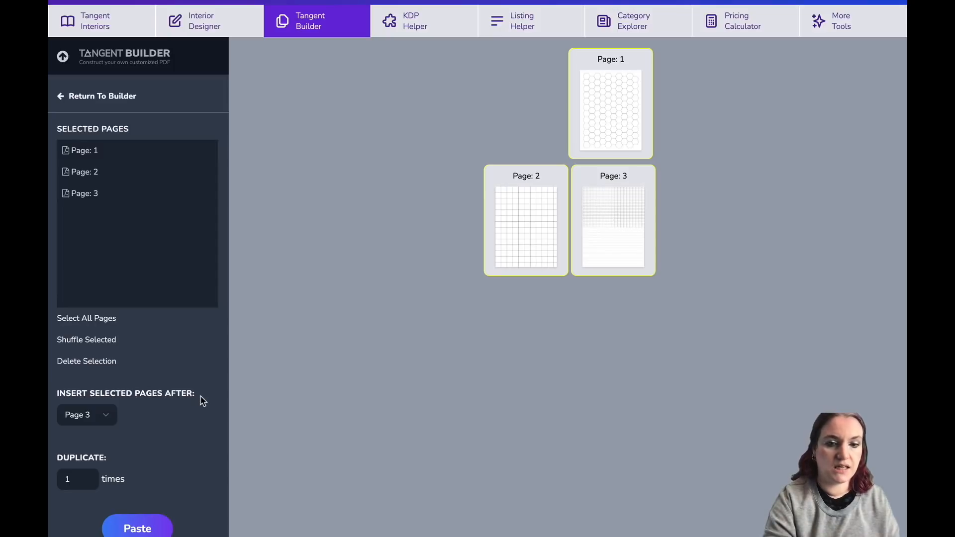
{"action": "left_click", "coordinate": [85, 476]}
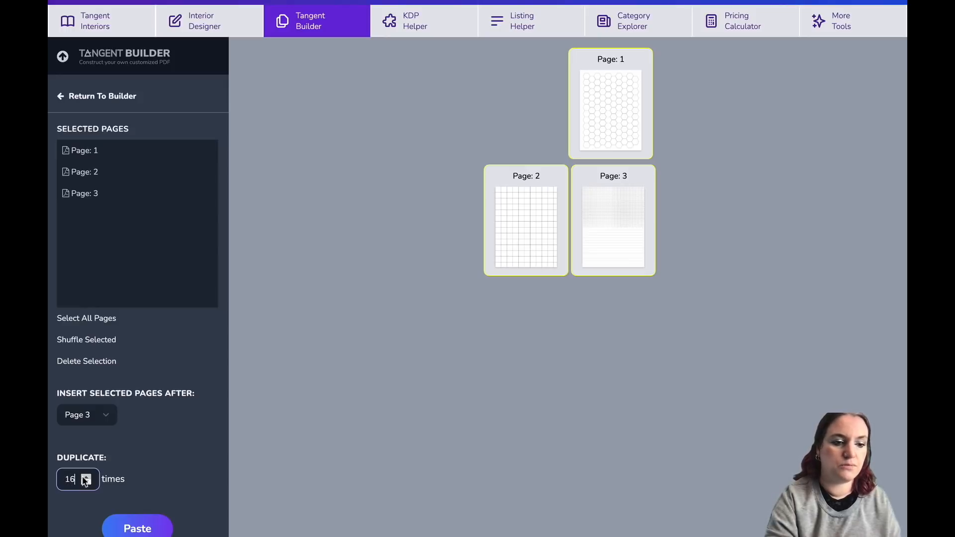
{"action": "left_click", "coordinate": [137, 529]}
Browse through the duplicated pages, jumping to the top, bottom and middle of the book.
{"action": "scroll", "coordinate": [425, 304], "scroll_direction": "down", "scroll_amount": 20}
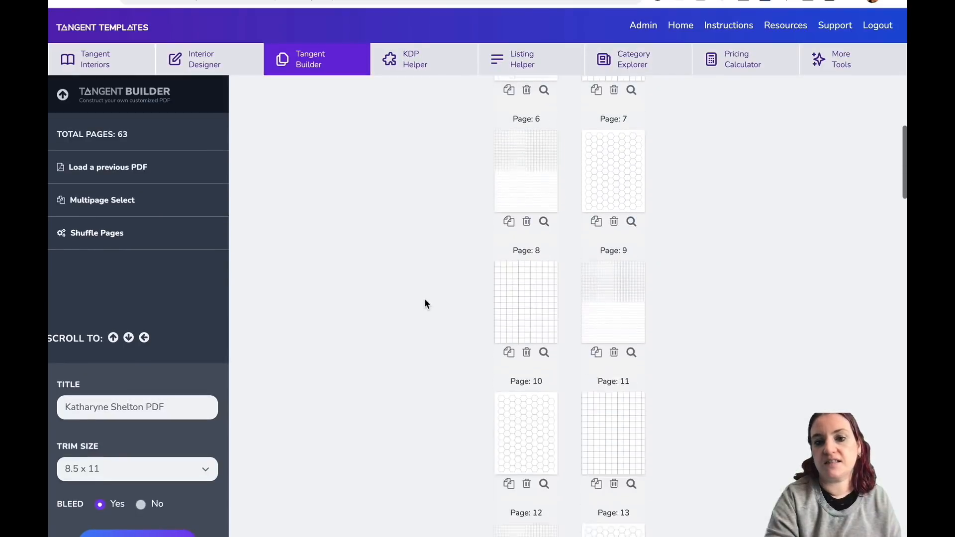
{"action": "scroll", "coordinate": [426, 301], "scroll_direction": "down", "scroll_amount": 10}
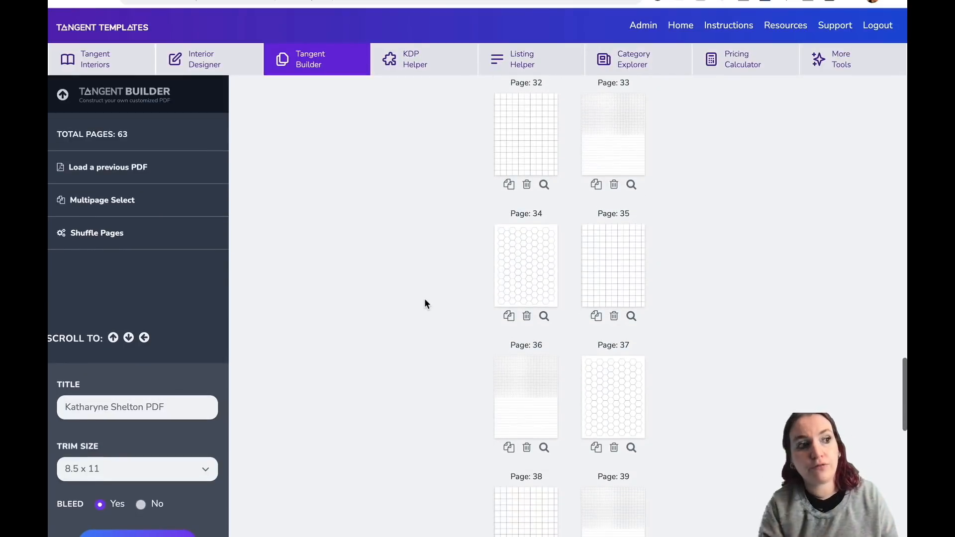
{"action": "scroll", "coordinate": [424, 301], "scroll_direction": "down", "scroll_amount": 20}
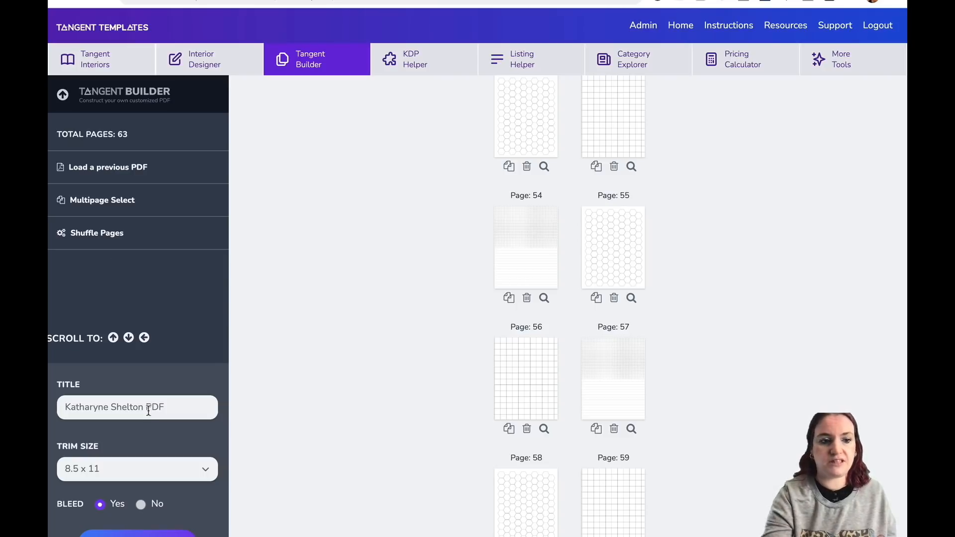
{"action": "left_click", "coordinate": [114, 339]}
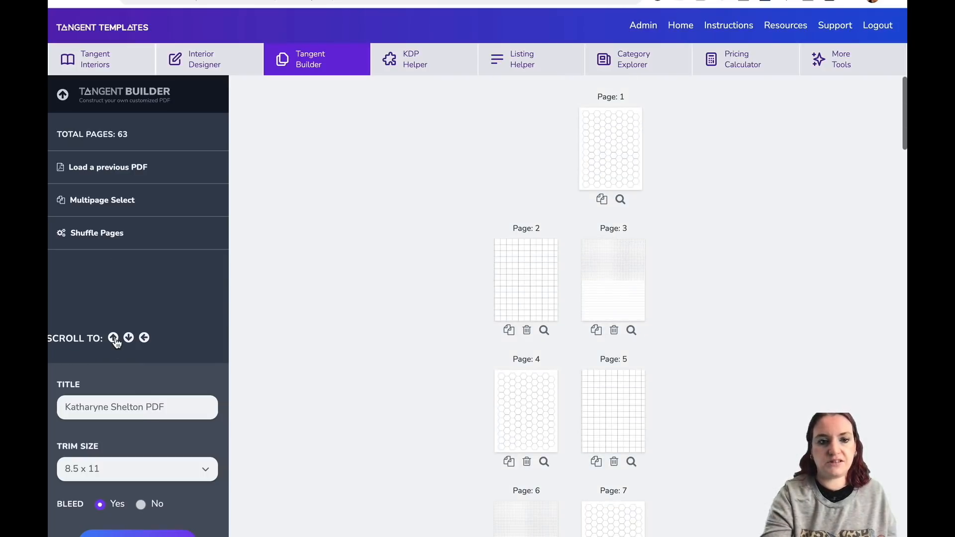
{"action": "left_click", "coordinate": [129, 338]}
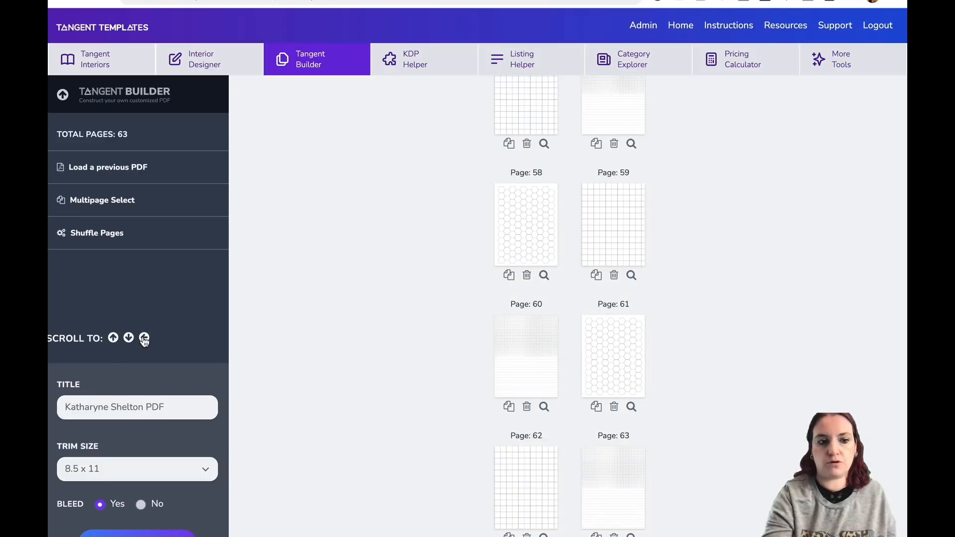
{"action": "left_click", "coordinate": [145, 338]}
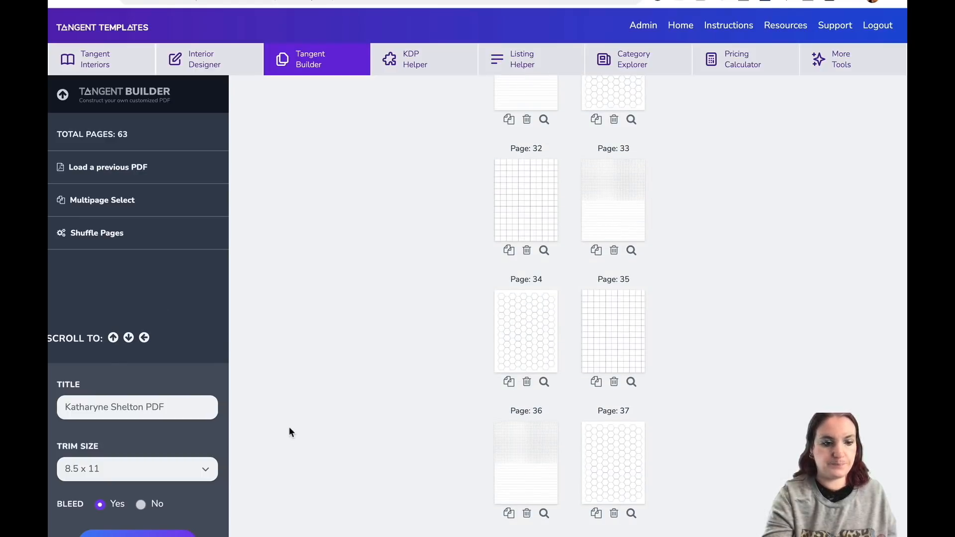
Check the trim size options, keeping 8.5 x 11, and download the book as a PDF.
{"action": "left_click", "coordinate": [201, 471]}
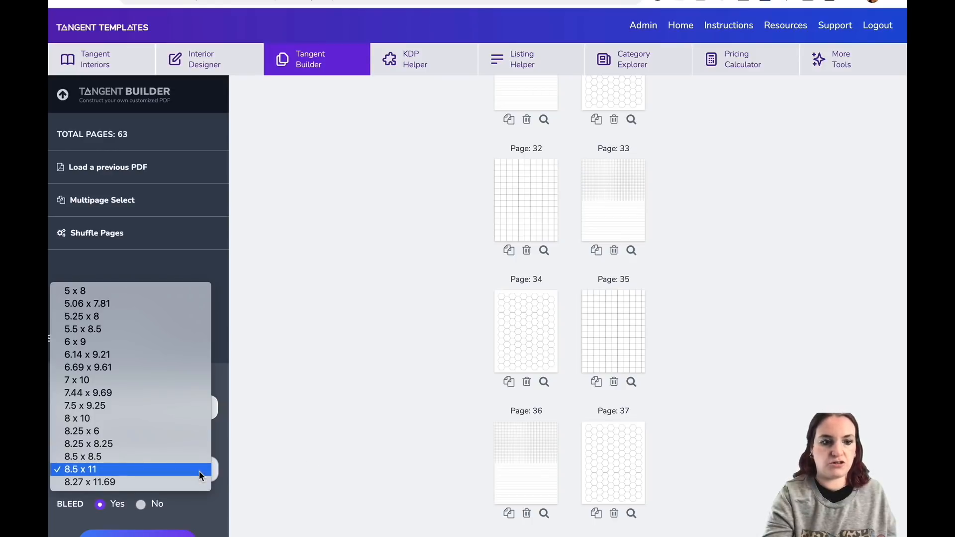
{"action": "left_click", "coordinate": [211, 500]}
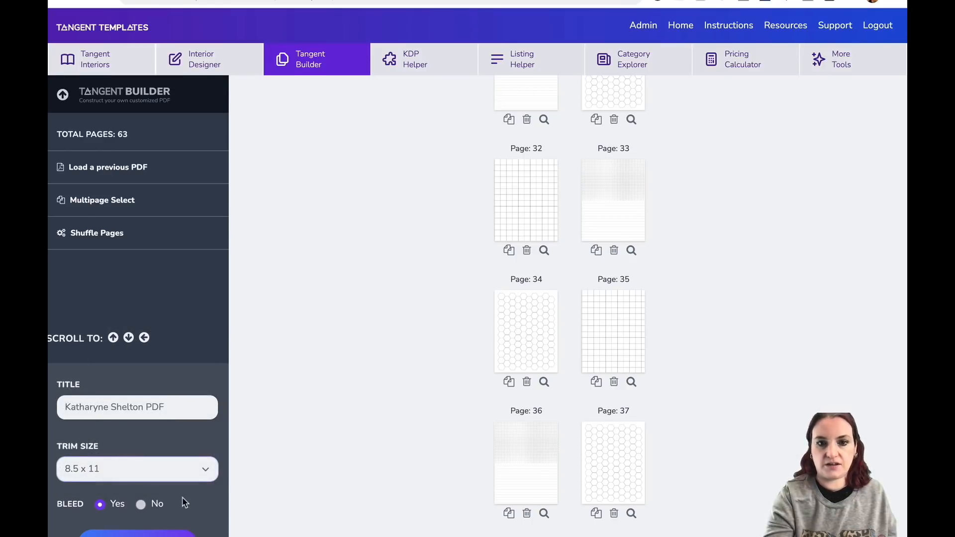
{"action": "scroll", "coordinate": [184, 500], "scroll_direction": "down", "scroll_amount": 1}
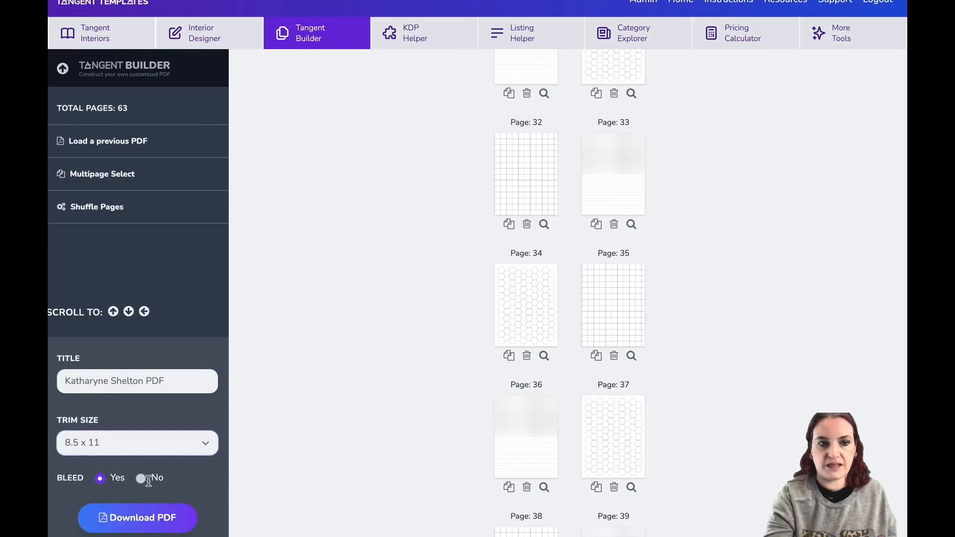
{"action": "left_click", "coordinate": [157, 520]}
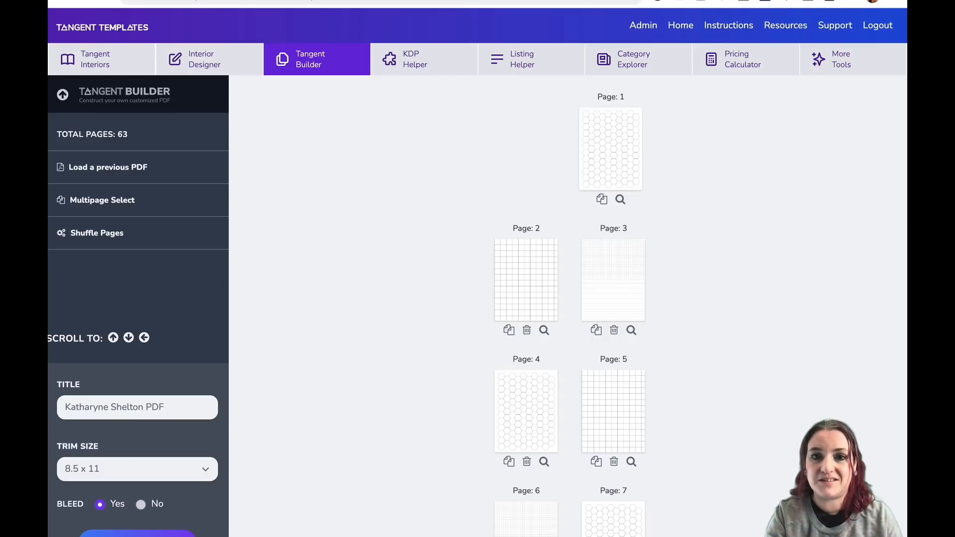
Switch to Kindle Direct Publishing and start a new paperback title, scrolling through its details form.
{"action": "left_click", "coordinate": [724, 1]}
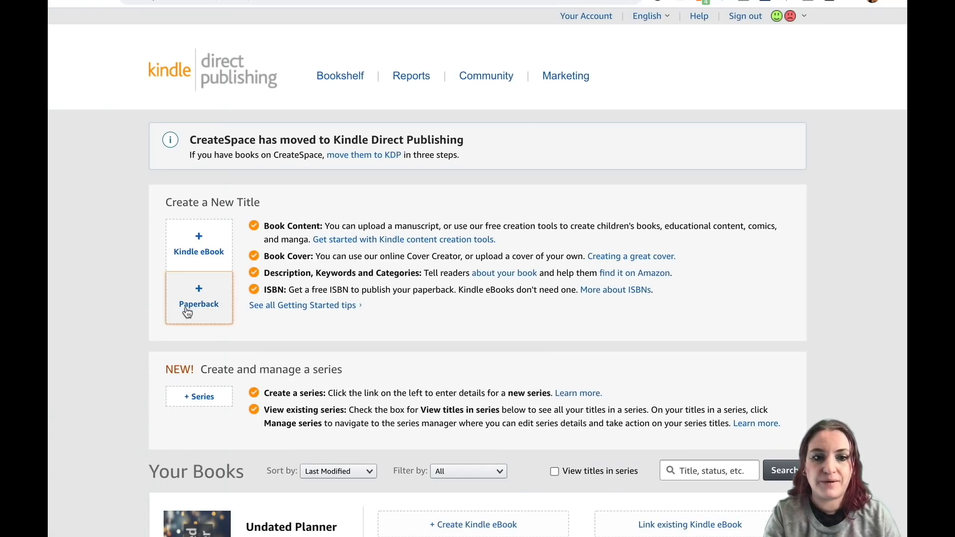
{"action": "left_click", "coordinate": [203, 297]}
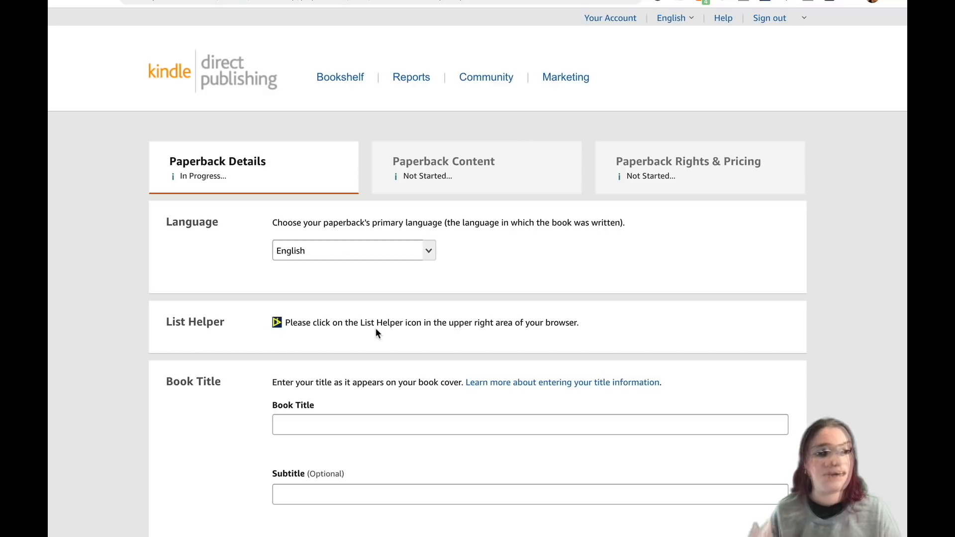
{"action": "left_click", "coordinate": [391, 420]}
{"action": "scroll", "coordinate": [391, 422], "scroll_direction": "down", "scroll_amount": 2}
{"action": "scroll", "coordinate": [391, 421], "scroll_direction": "down", "scroll_amount": 15}
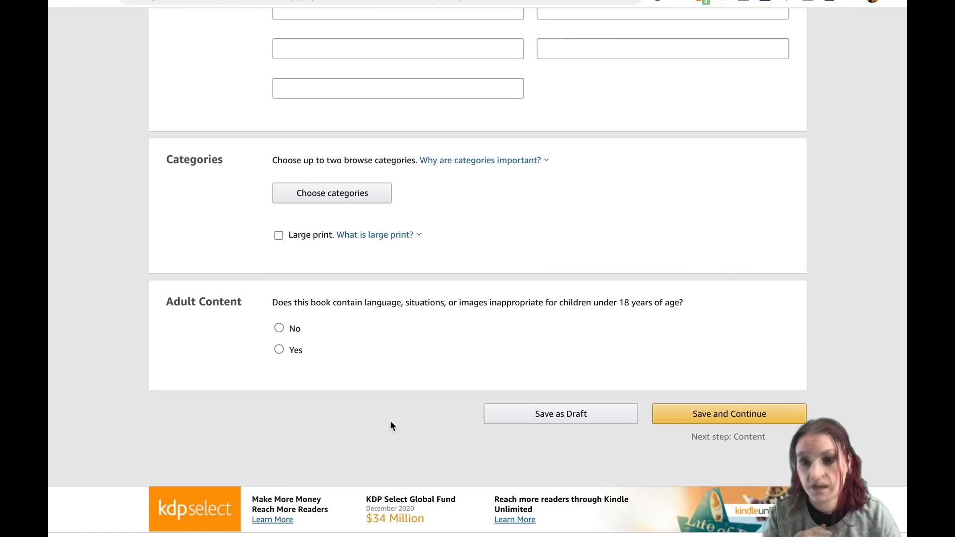